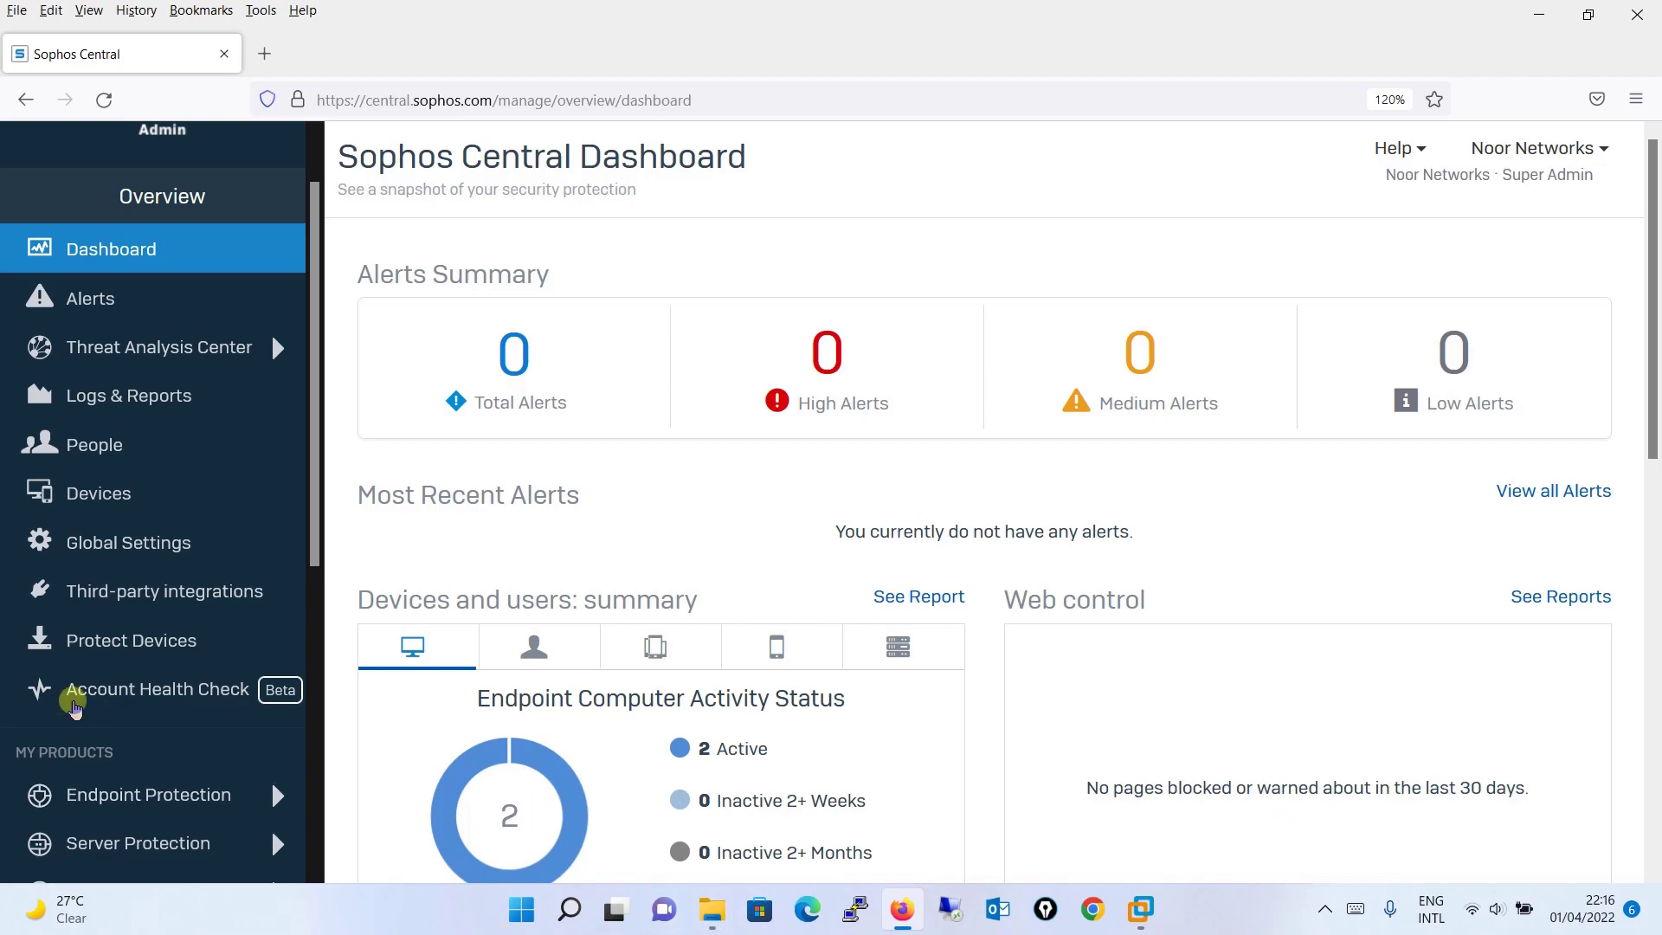
Review the existing users and user groups under People, then return to the Sophos Central dashboard.
{"action": "left_click", "coordinate": [115, 467]}
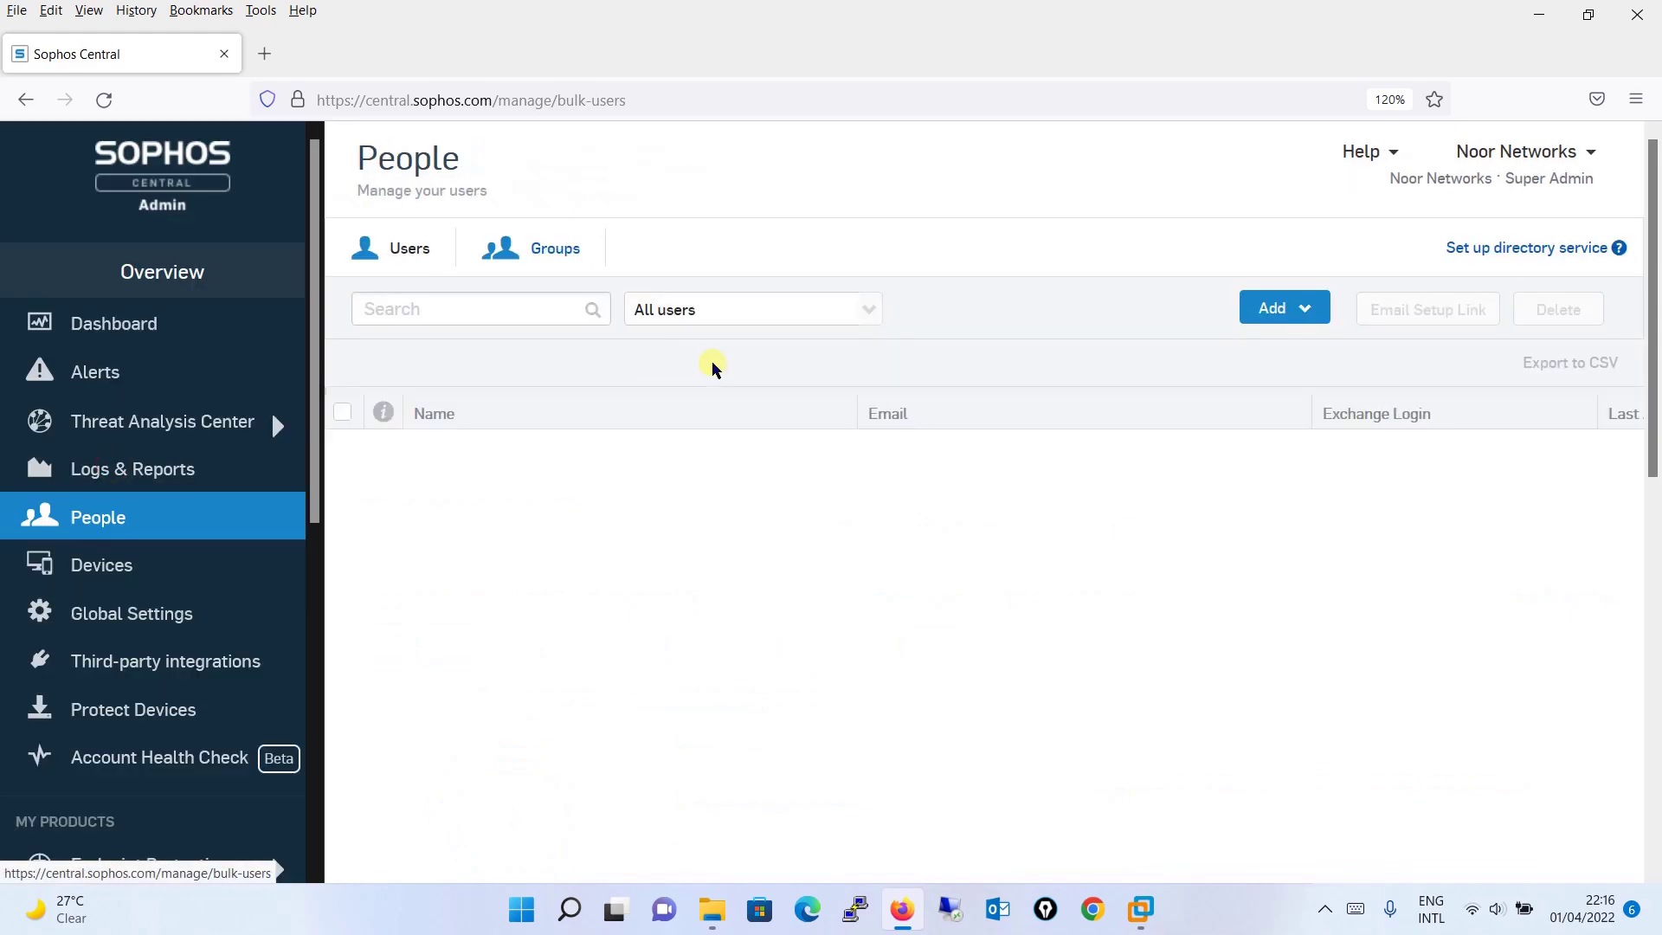
{"action": "left_click", "coordinate": [414, 260]}
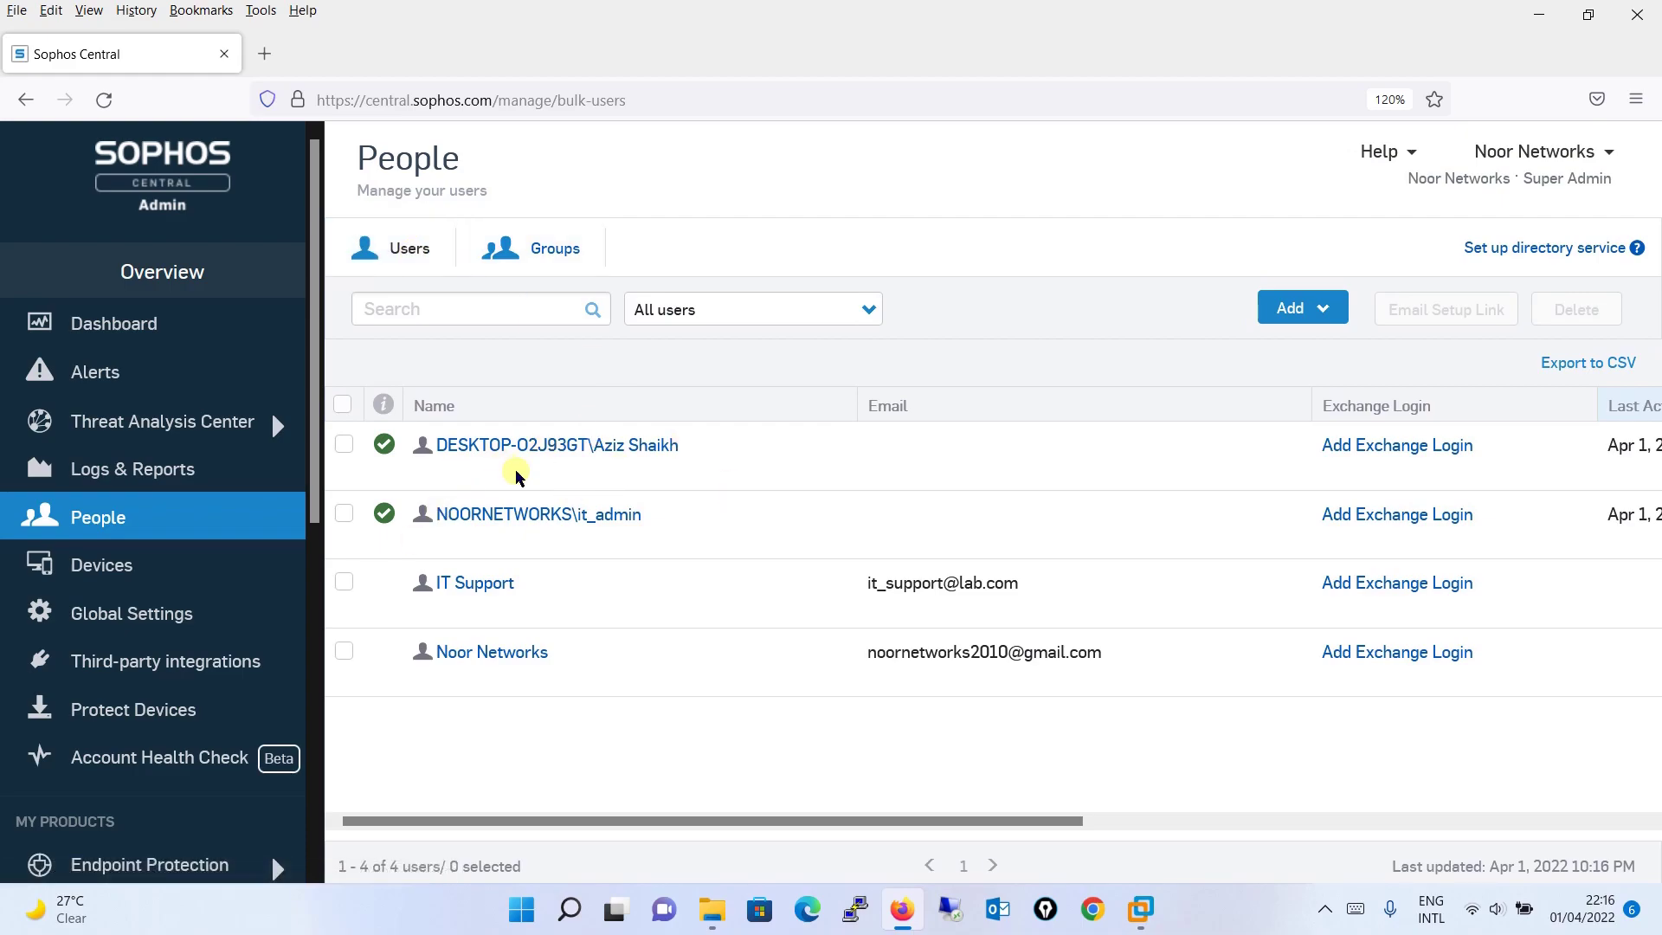
{"action": "left_click", "coordinate": [549, 258]}
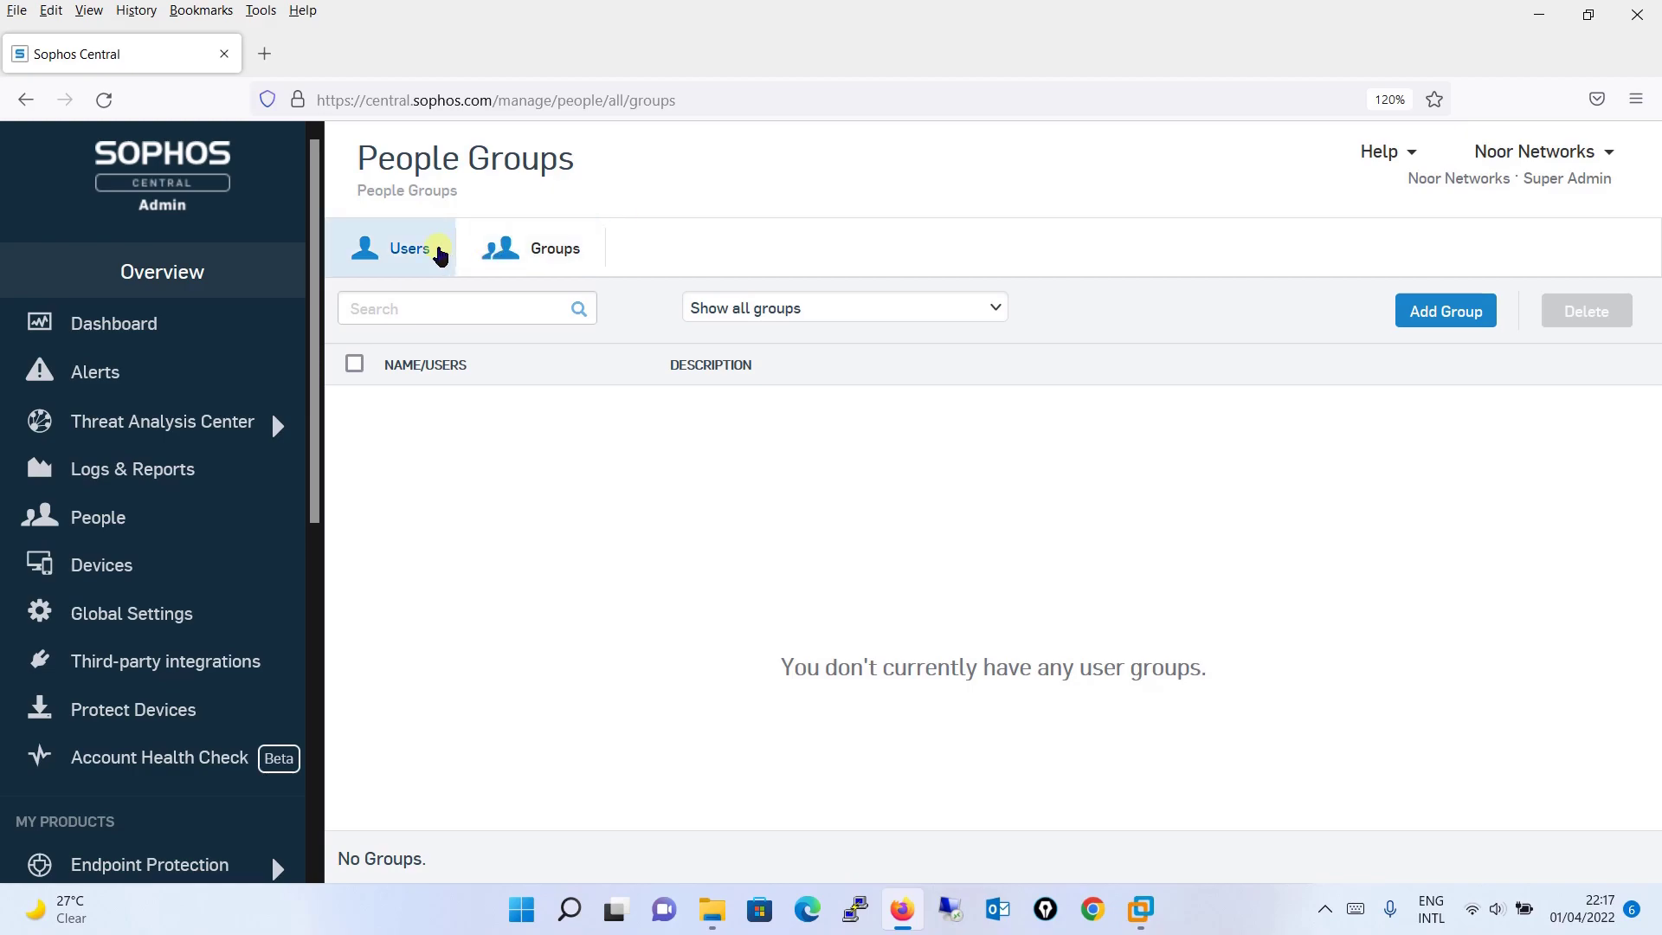
{"action": "left_click", "coordinate": [437, 248]}
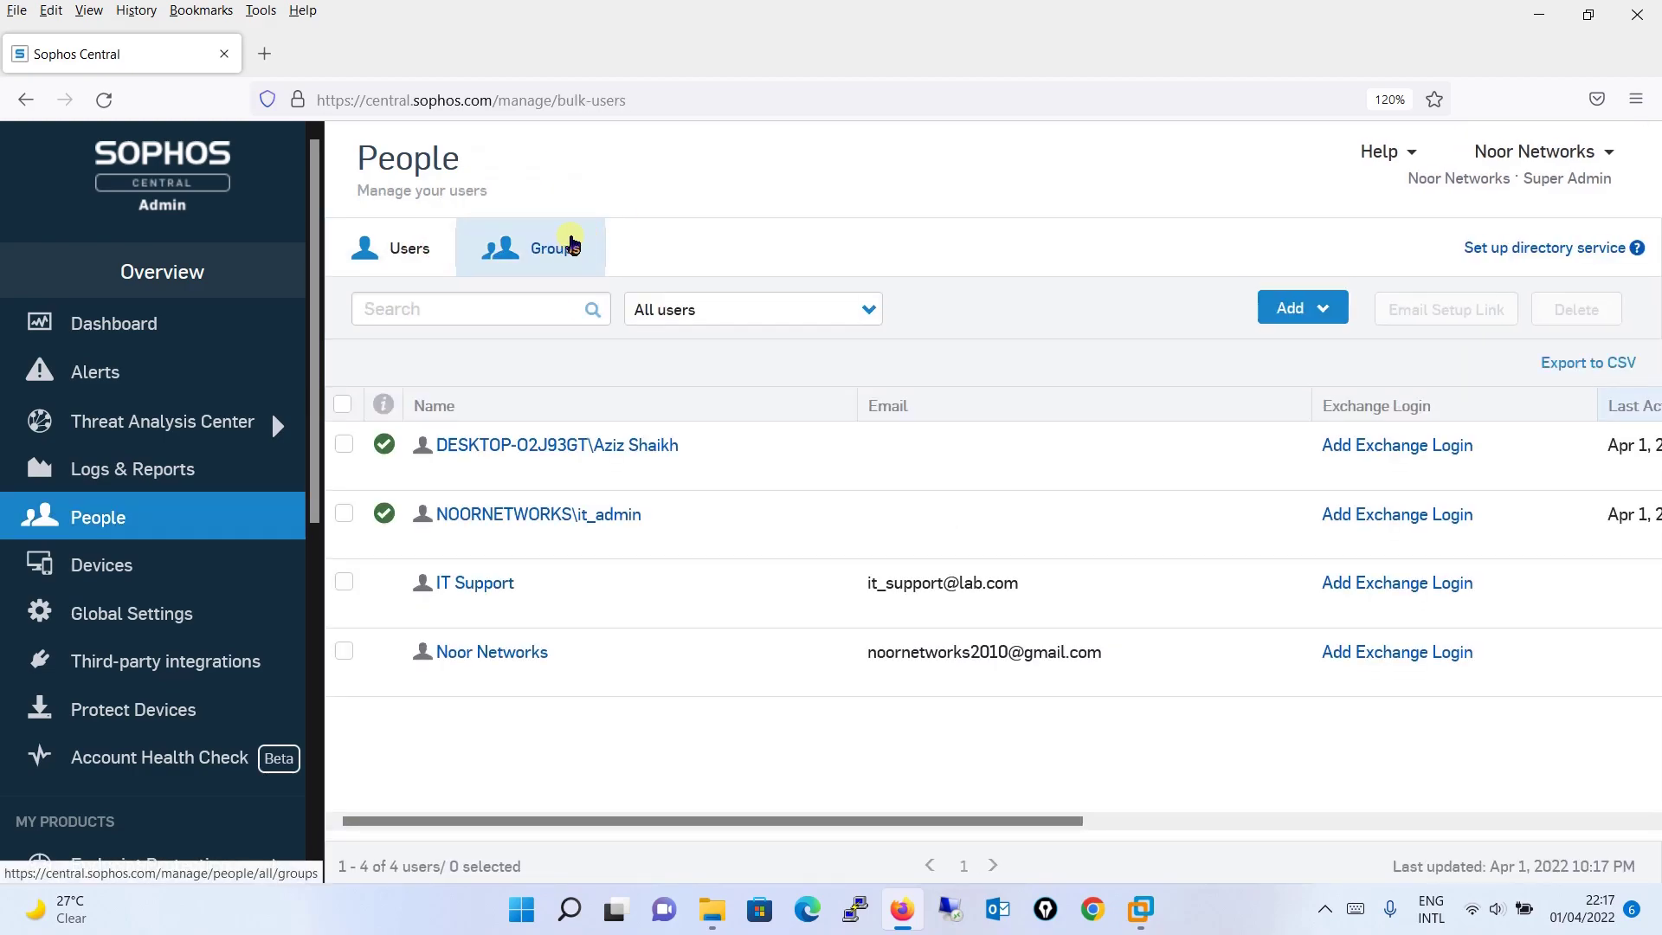
{"action": "left_click", "coordinate": [83, 327]}
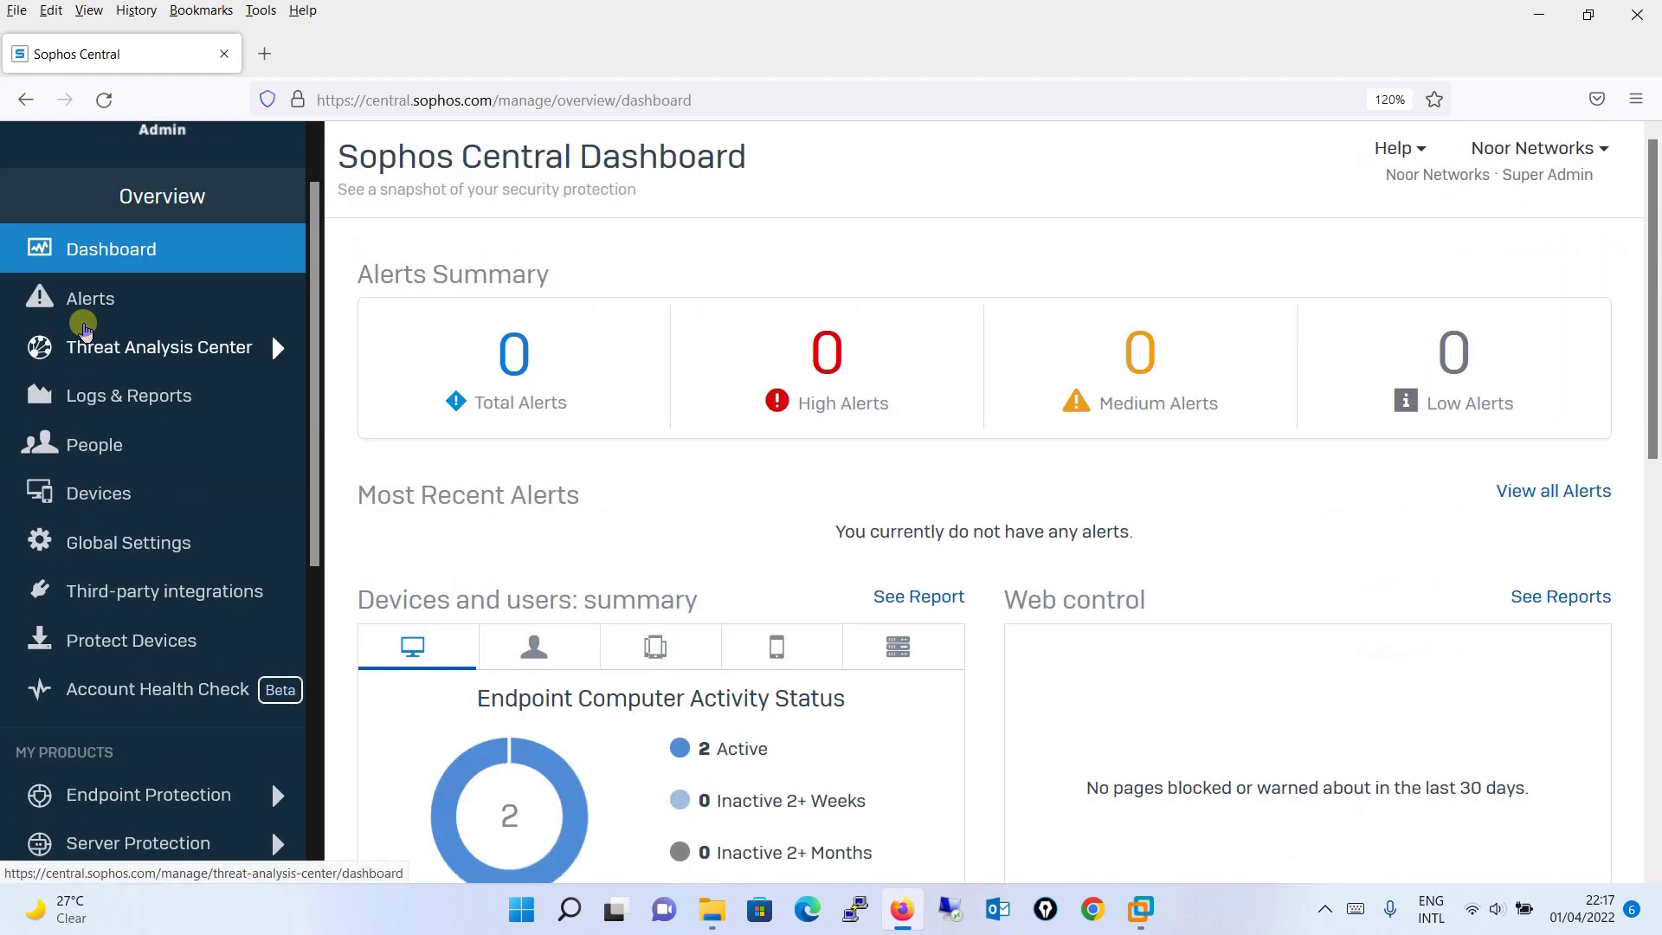
Set up a directory service in the Global Settings, choosing AD sync as its type.
{"action": "left_click", "coordinate": [130, 545]}
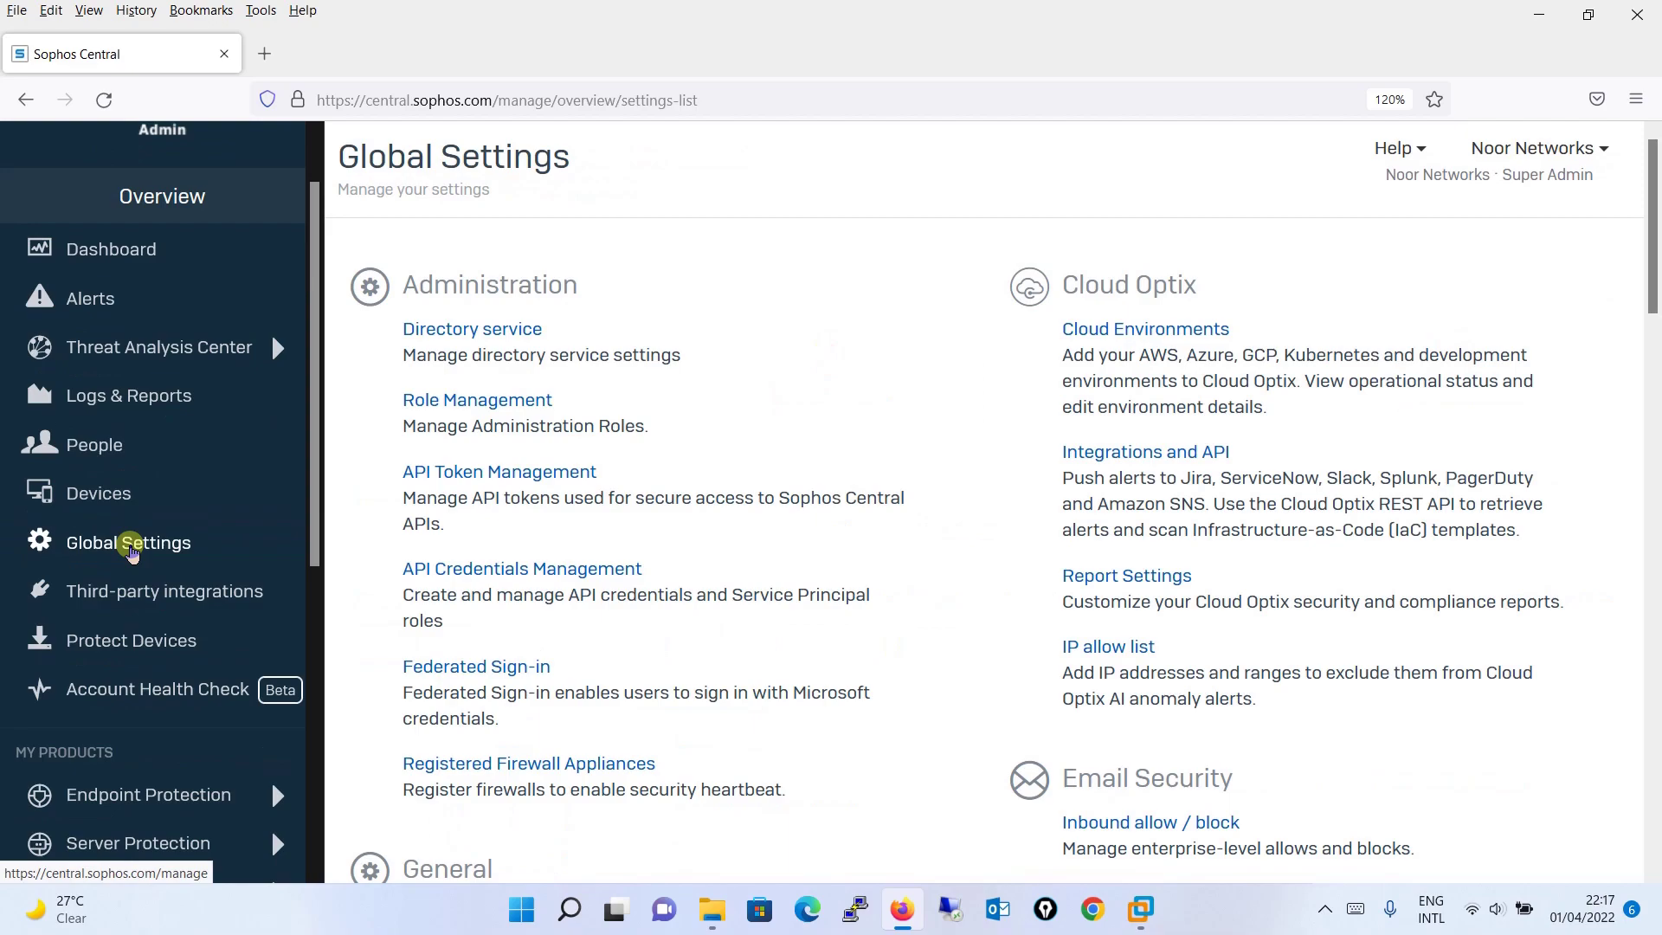
{"action": "left_click", "coordinate": [491, 338]}
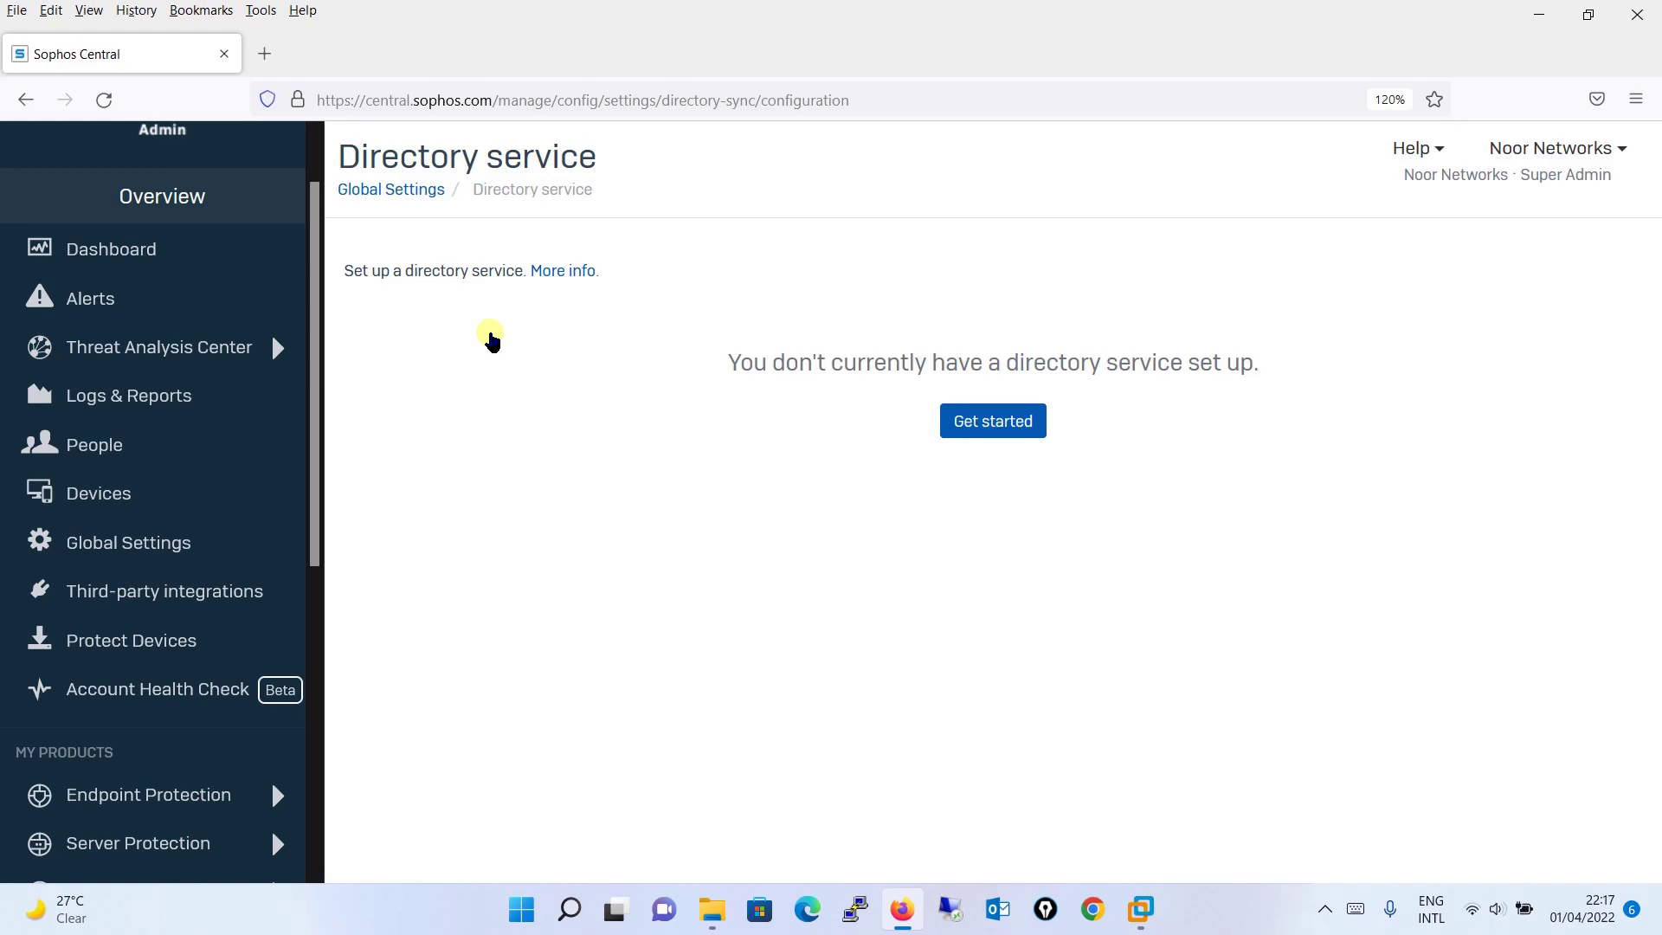
{"action": "left_click", "coordinate": [993, 421]}
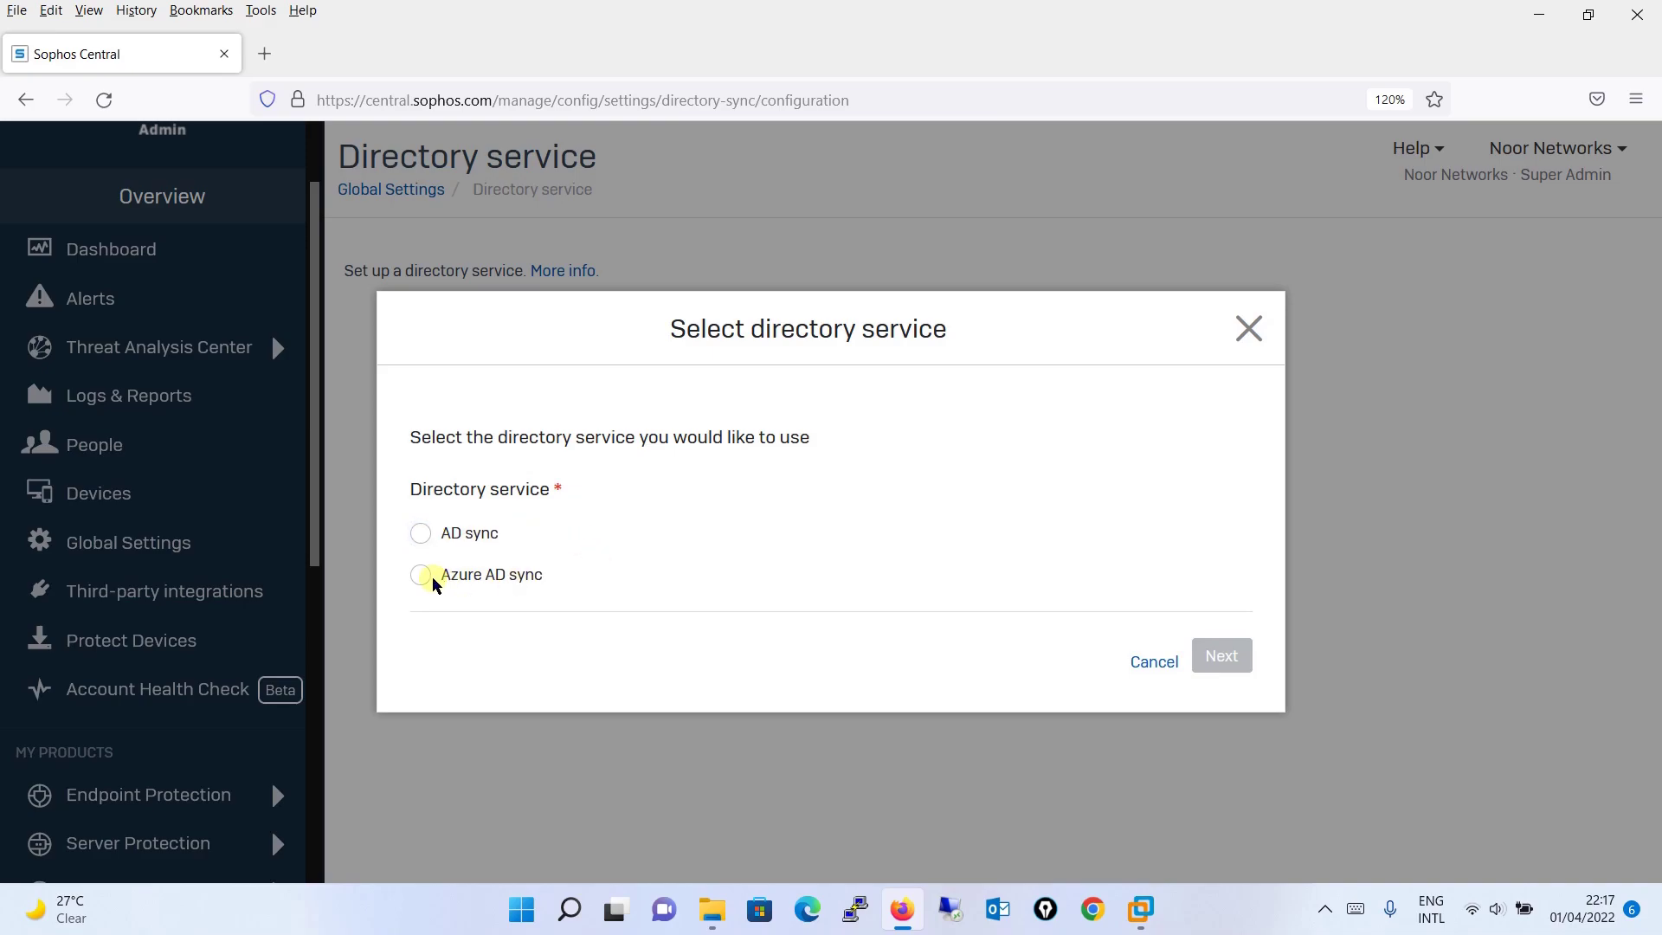
{"action": "left_click", "coordinate": [422, 534]}
{"action": "left_click", "coordinate": [1230, 659]}
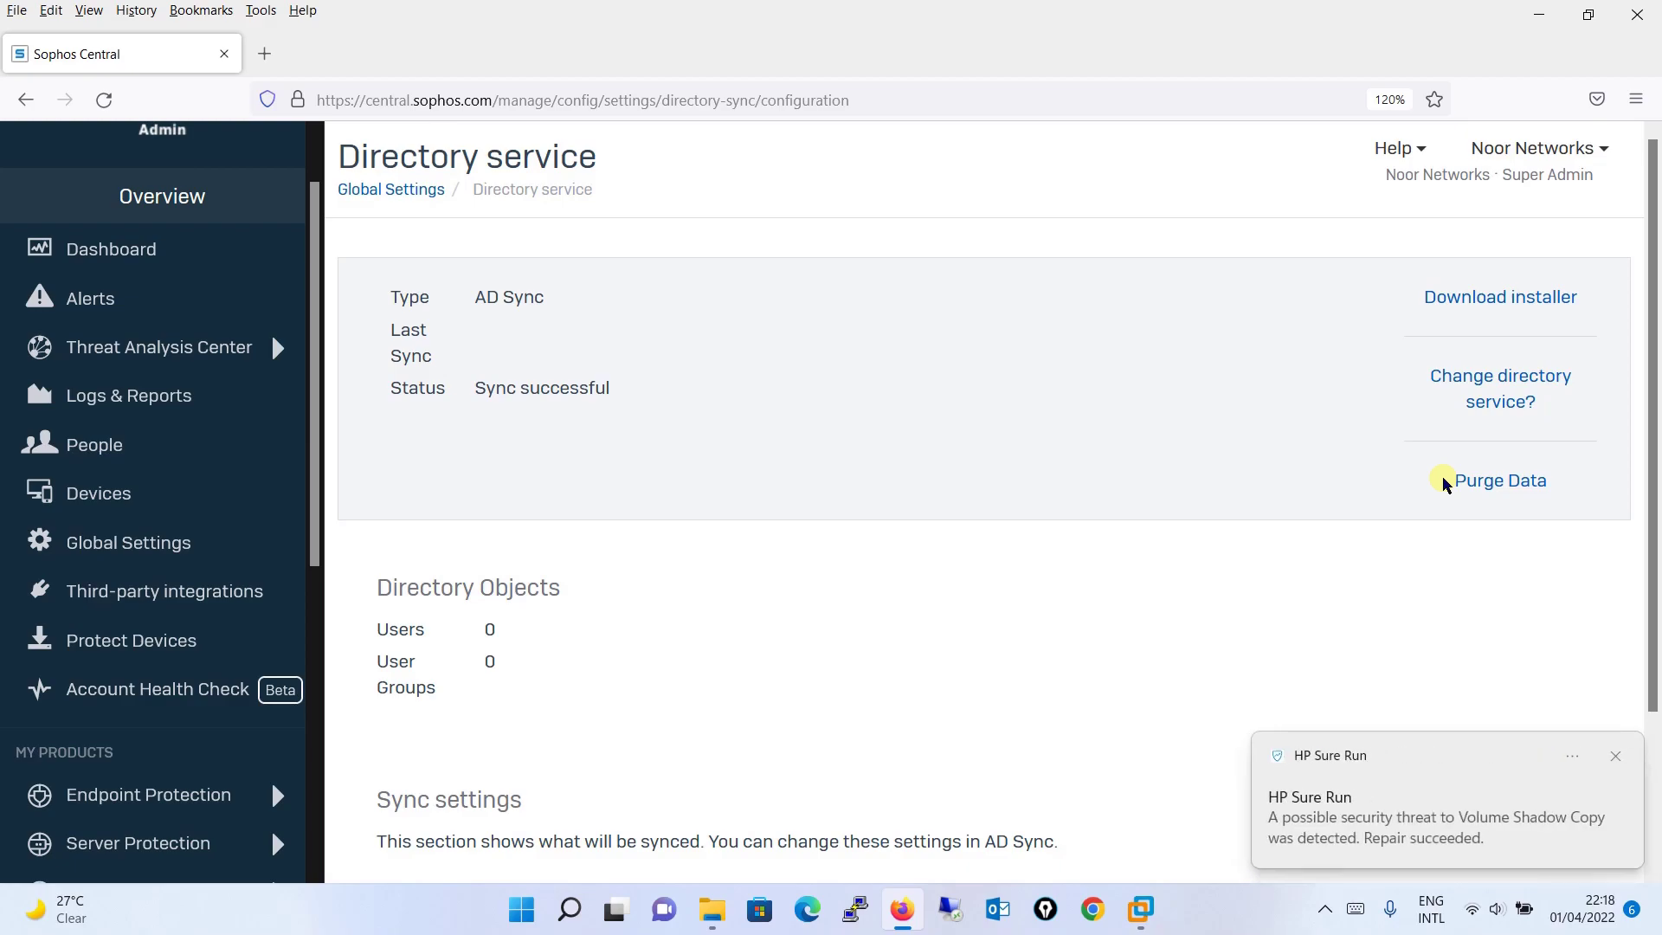
Review the options for changing the directory service and close them, keeping AD sync.
{"action": "left_click", "coordinate": [1512, 390]}
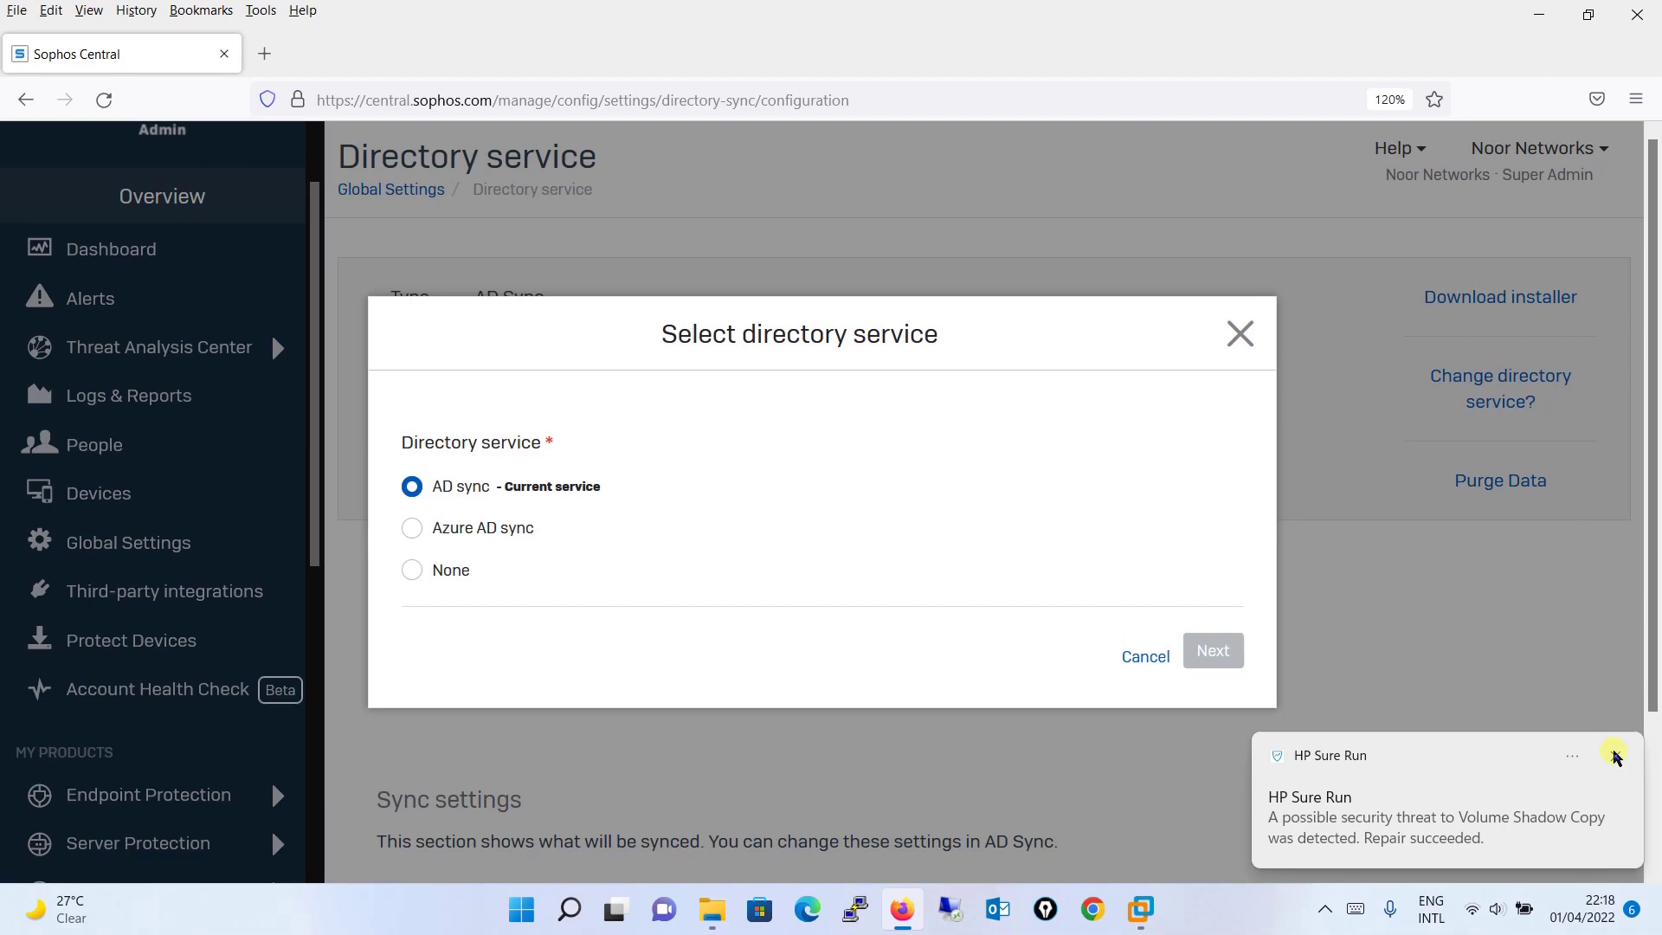
{"action": "left_click", "coordinate": [1615, 757]}
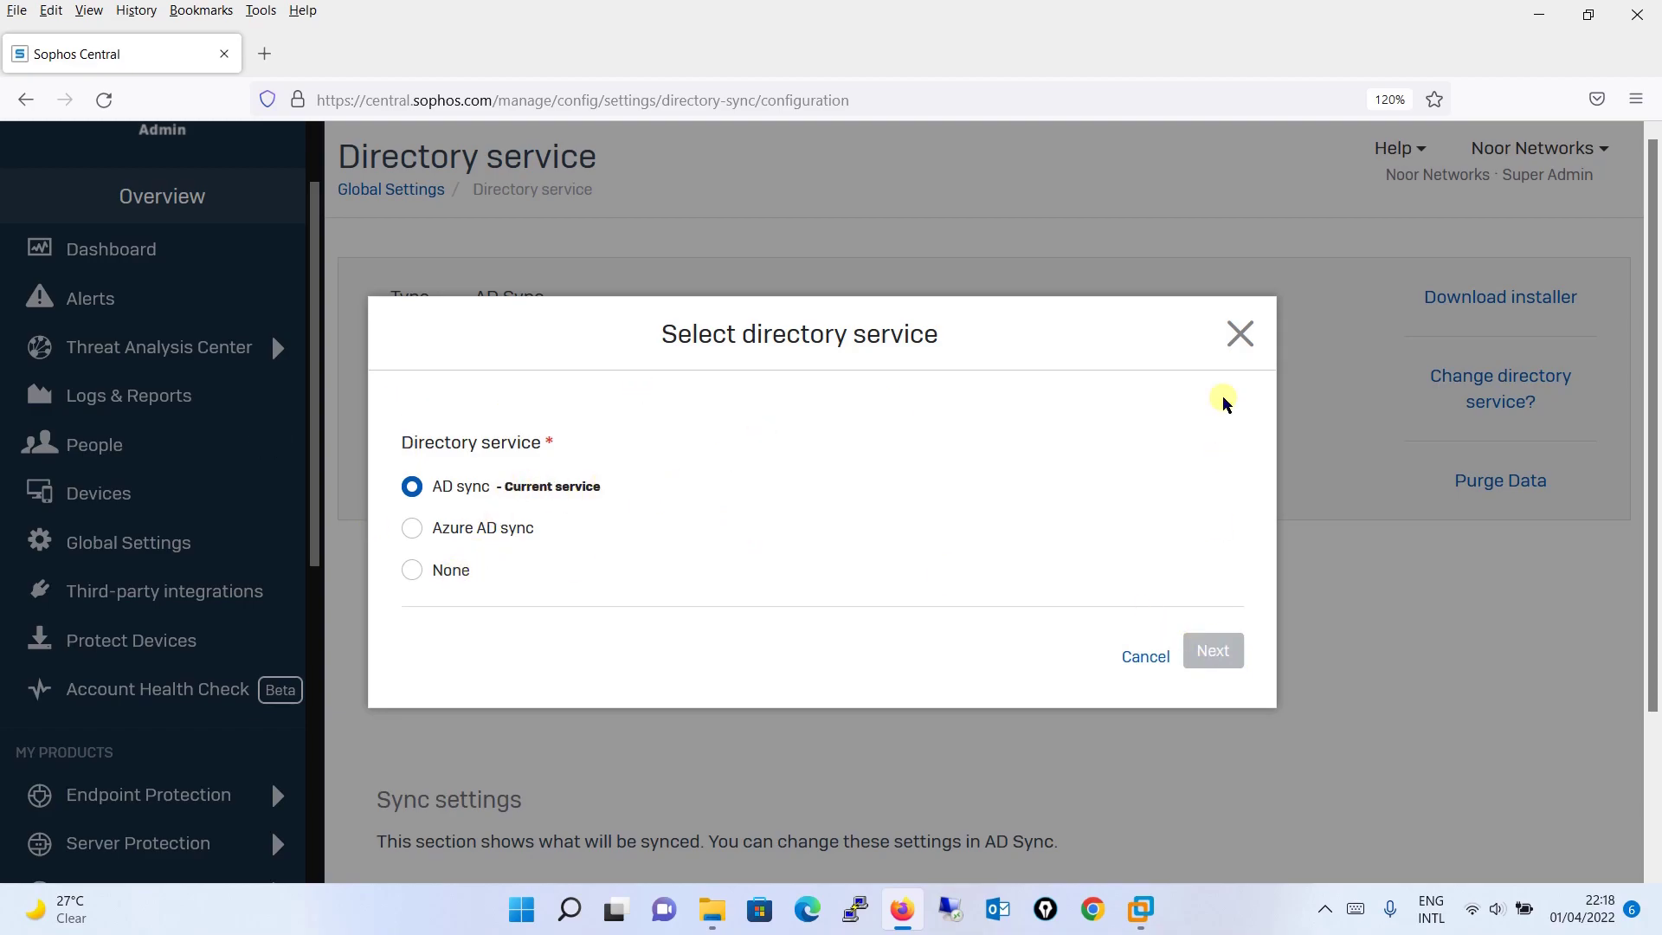
{"action": "left_click", "coordinate": [1230, 344]}
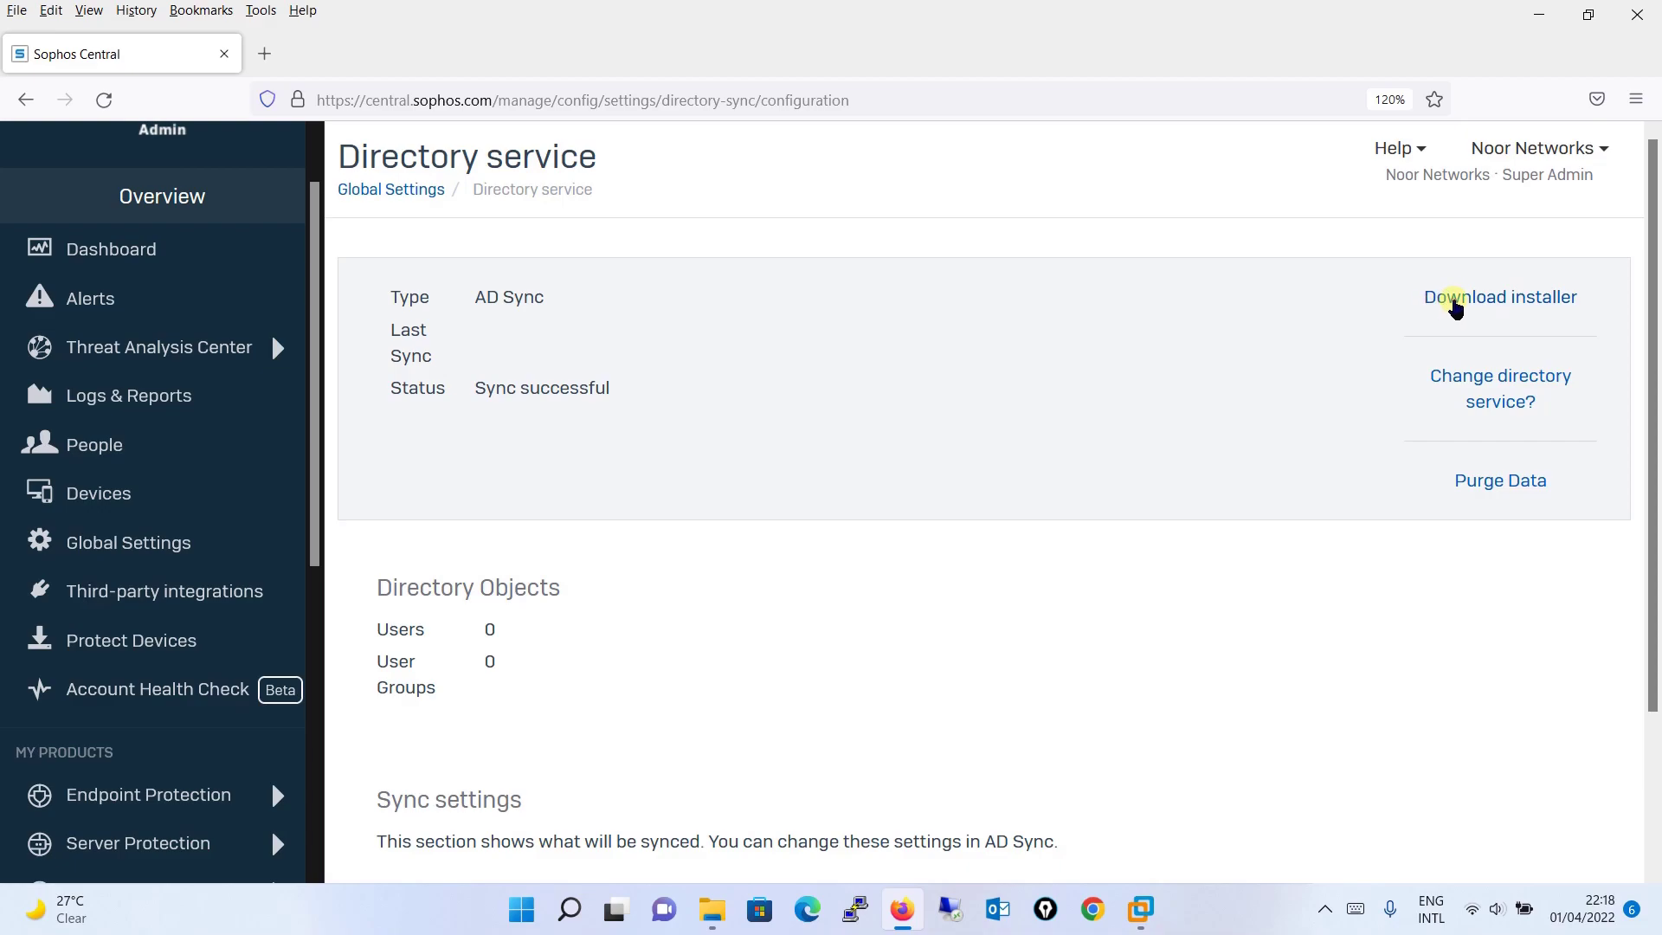
Download the AD Sync installer and run SophosCentralADSyncSetup from the Downloads folder, removing the HP Sure Click protection.
{"action": "left_click", "coordinate": [1452, 303]}
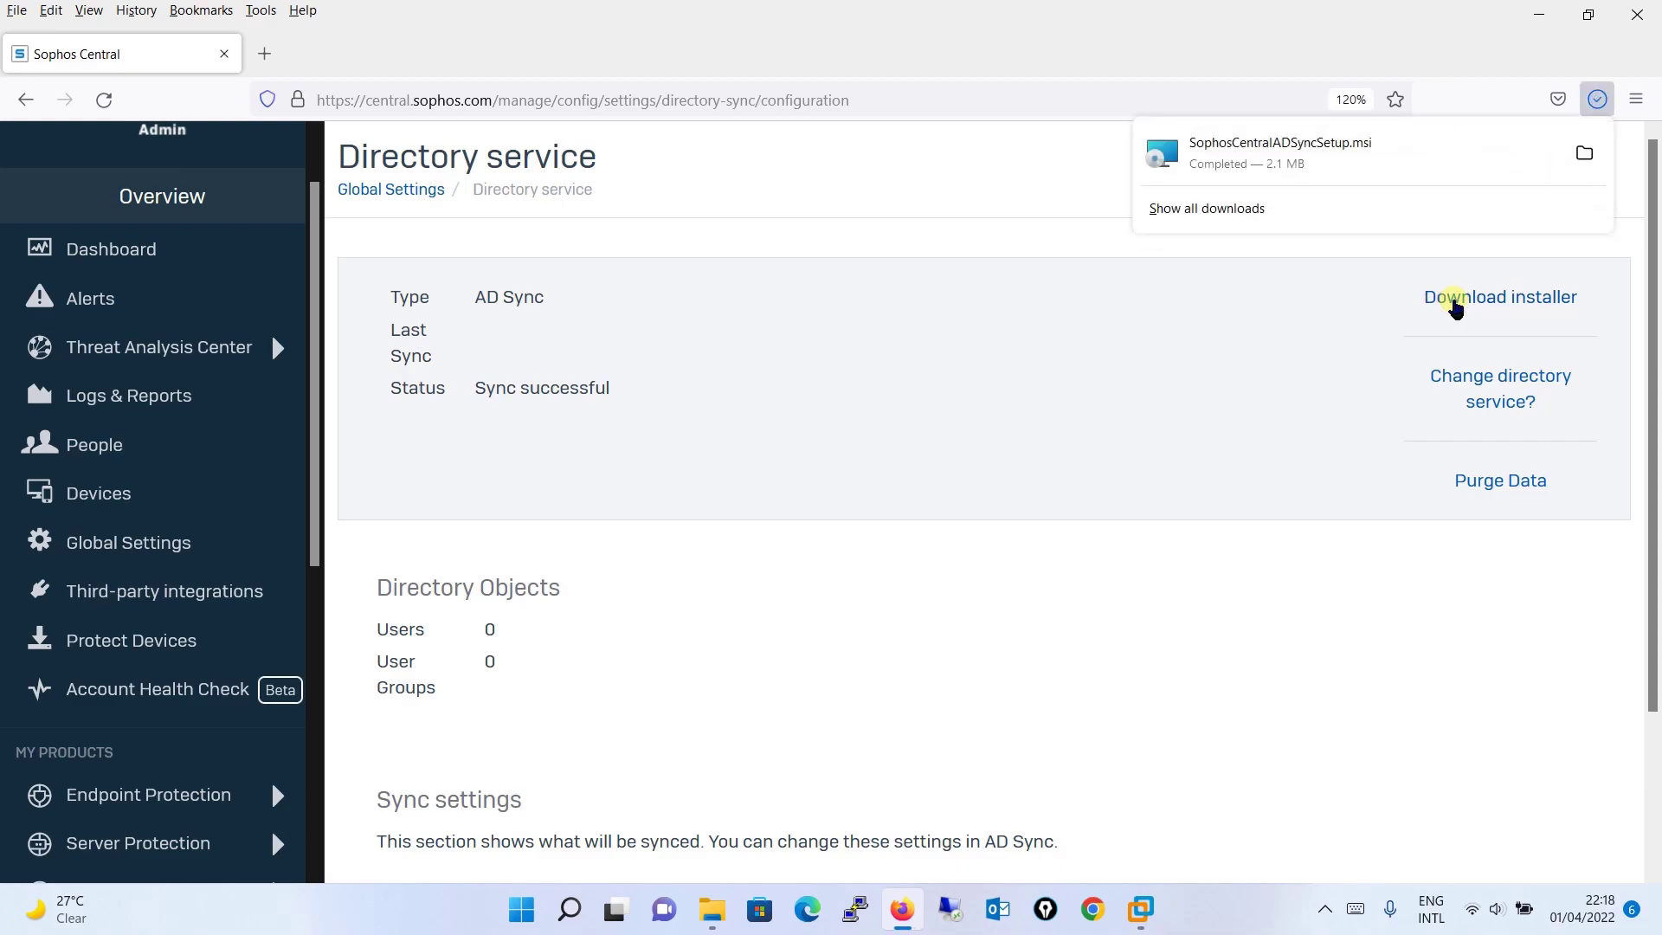
{"action": "left_click", "coordinate": [1583, 153]}
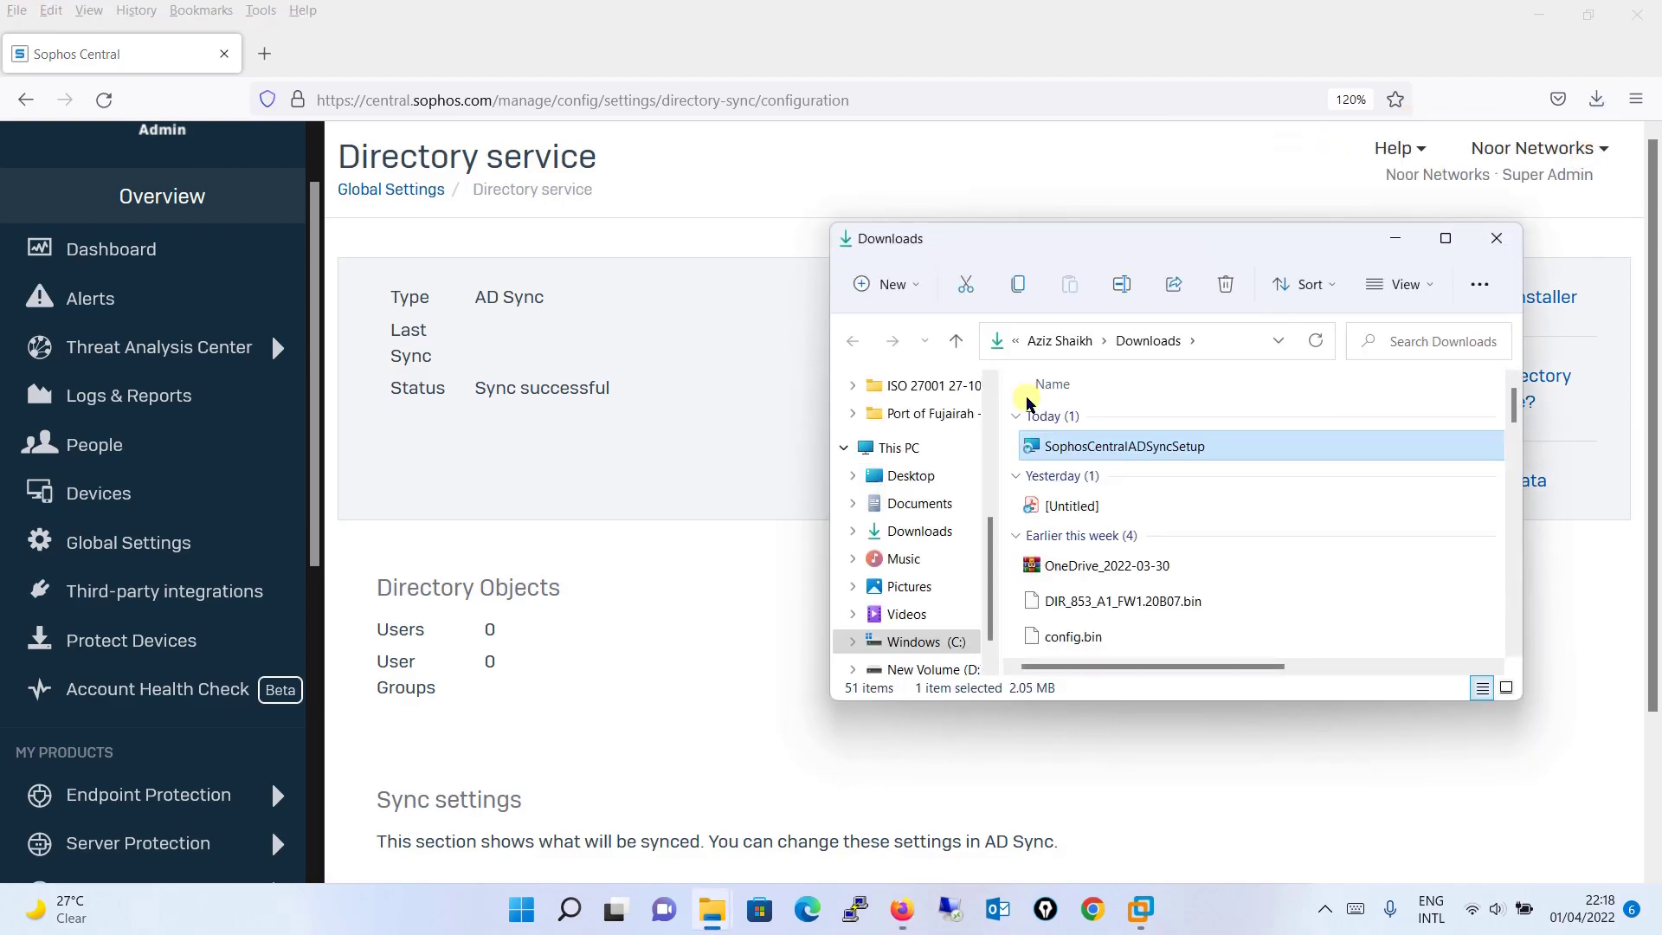
{"action": "double_click", "coordinate": [1119, 450]}
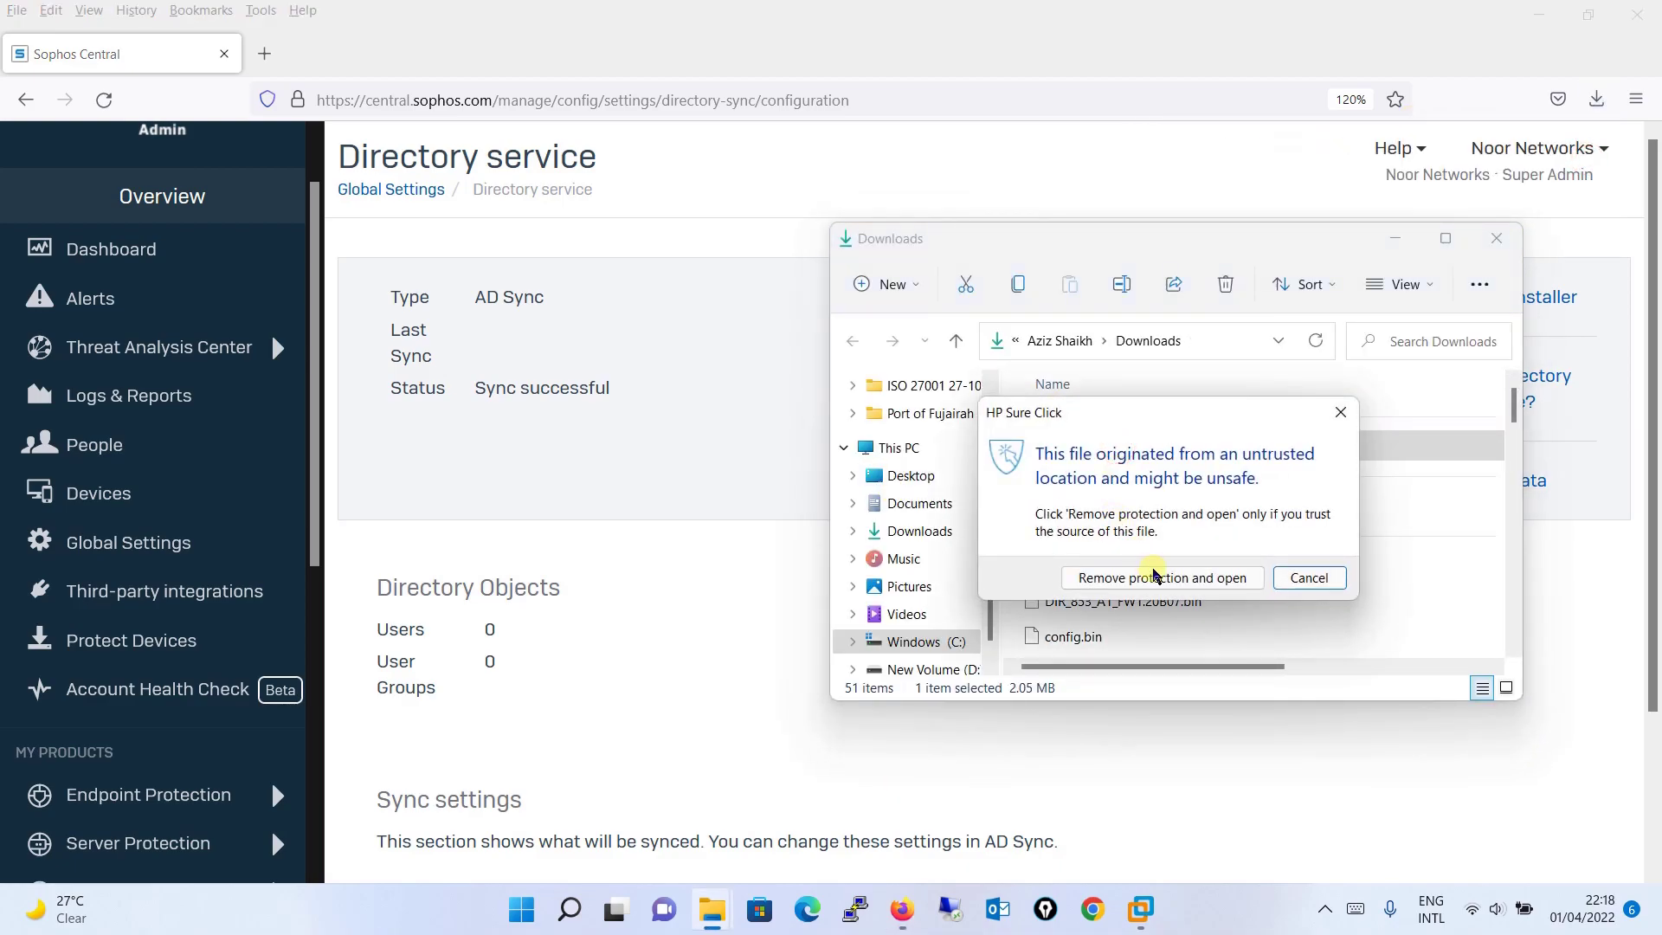
{"action": "left_click", "coordinate": [1155, 574]}
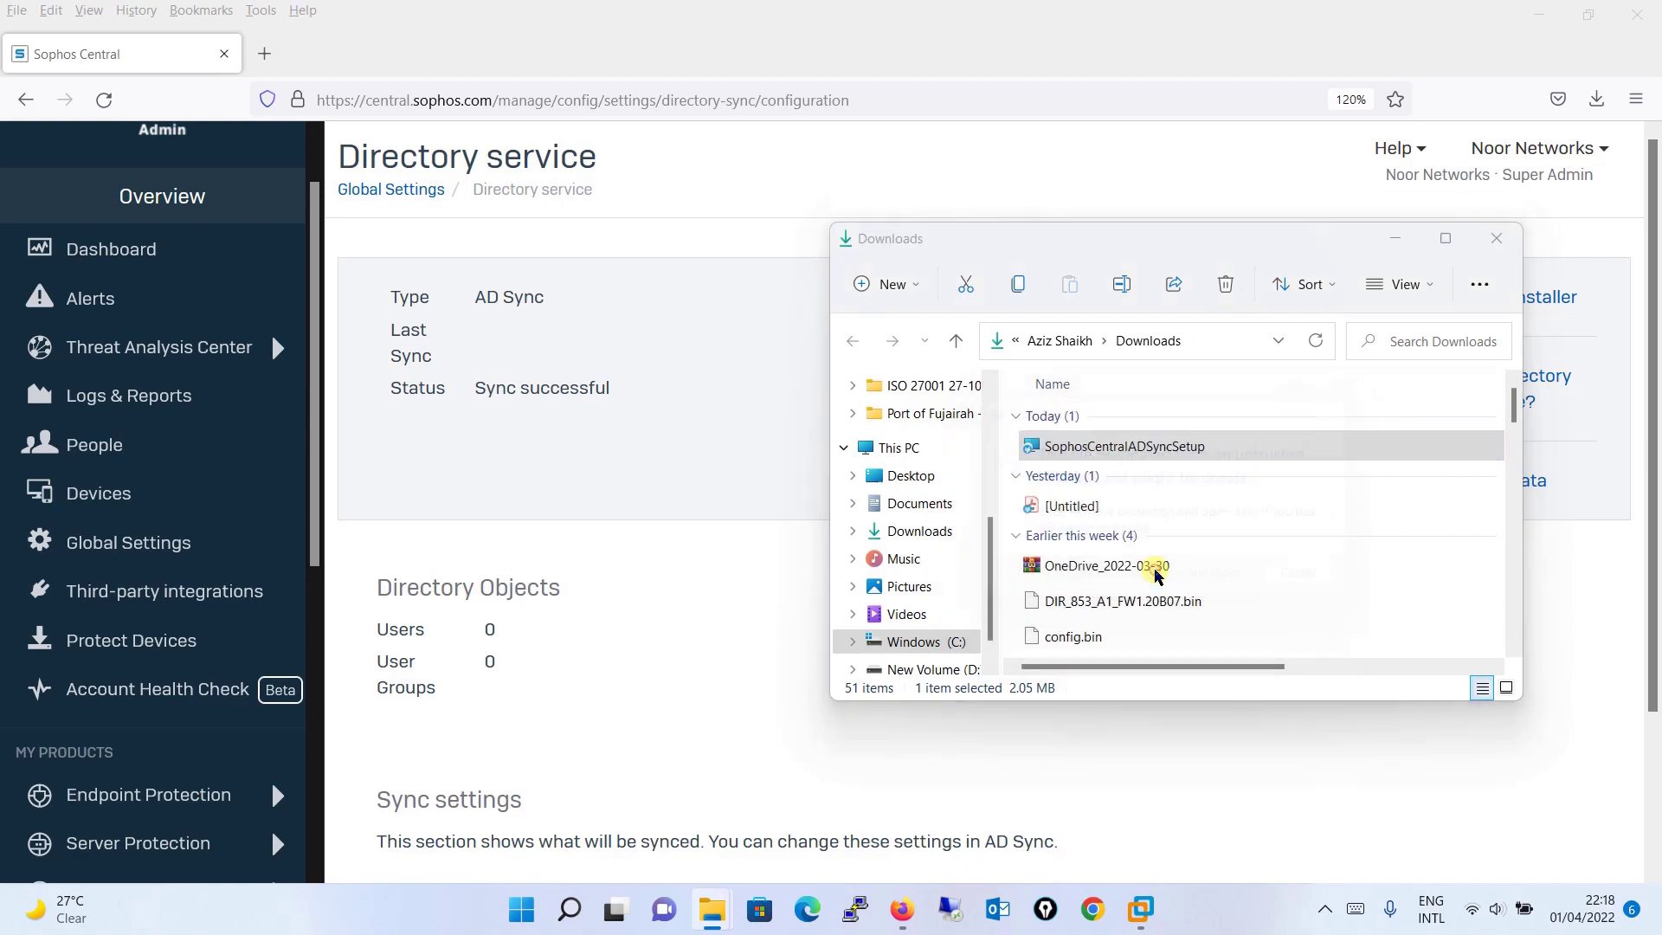
{"action": "left_click", "coordinate": [1498, 238]}
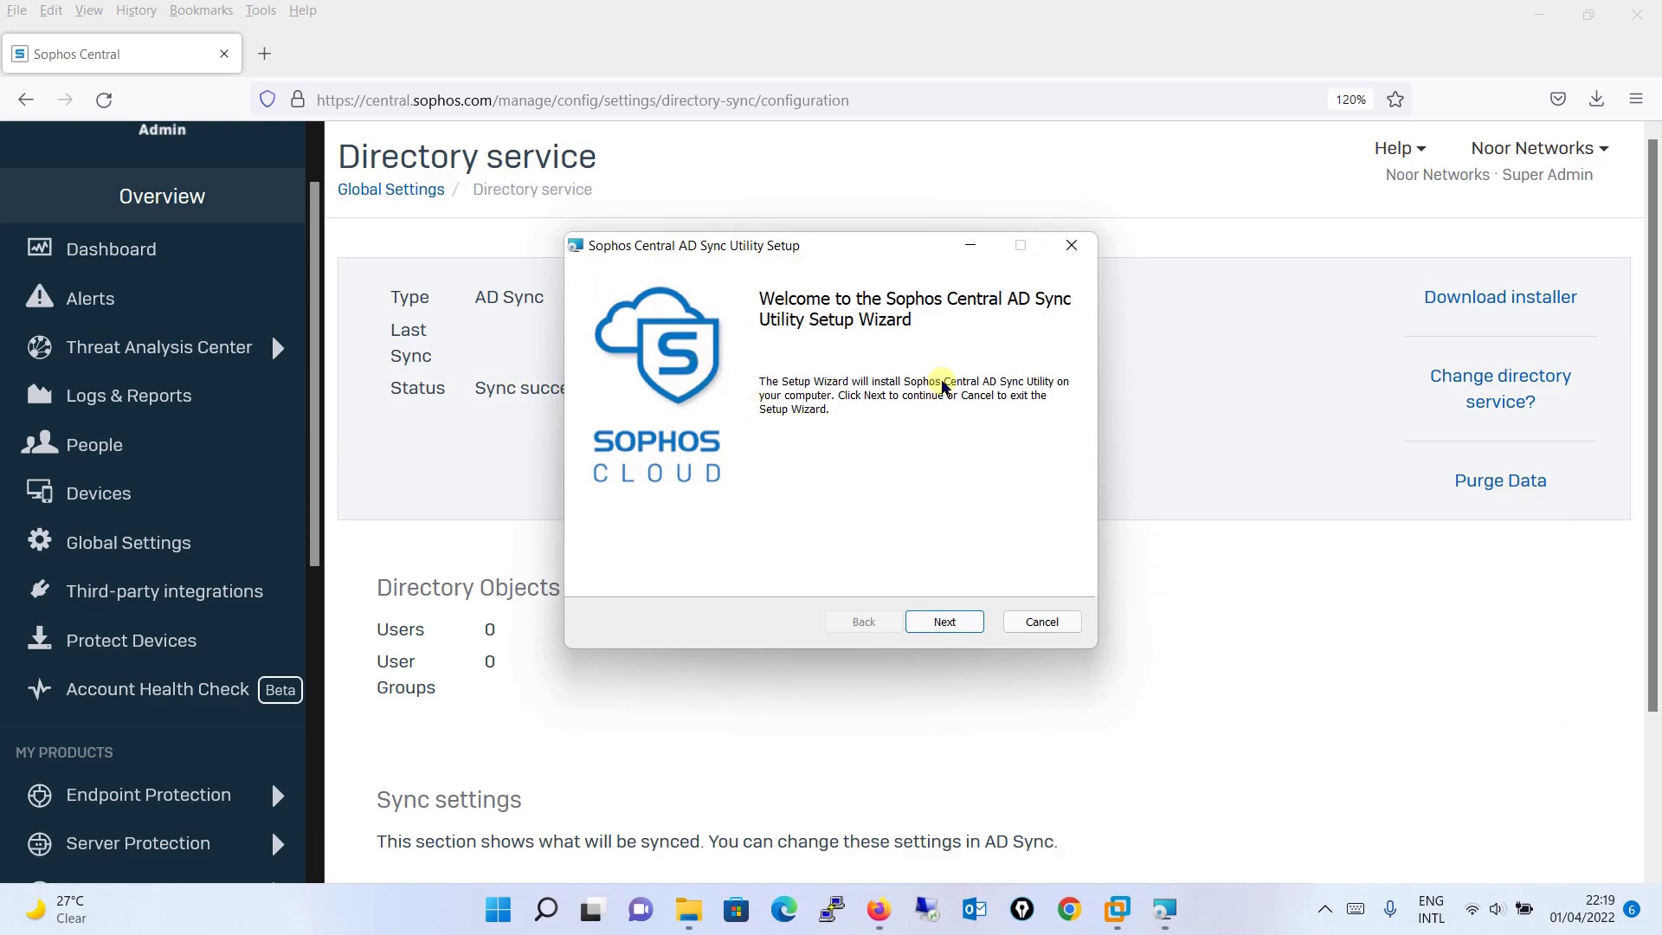
Install the Sophos Central AD Sync Utility in C:\Program Files (x86)\Sophos\Cloud\AD Sync\ and bring its launched setup window to the front.
{"action": "left_click", "coordinate": [964, 623]}
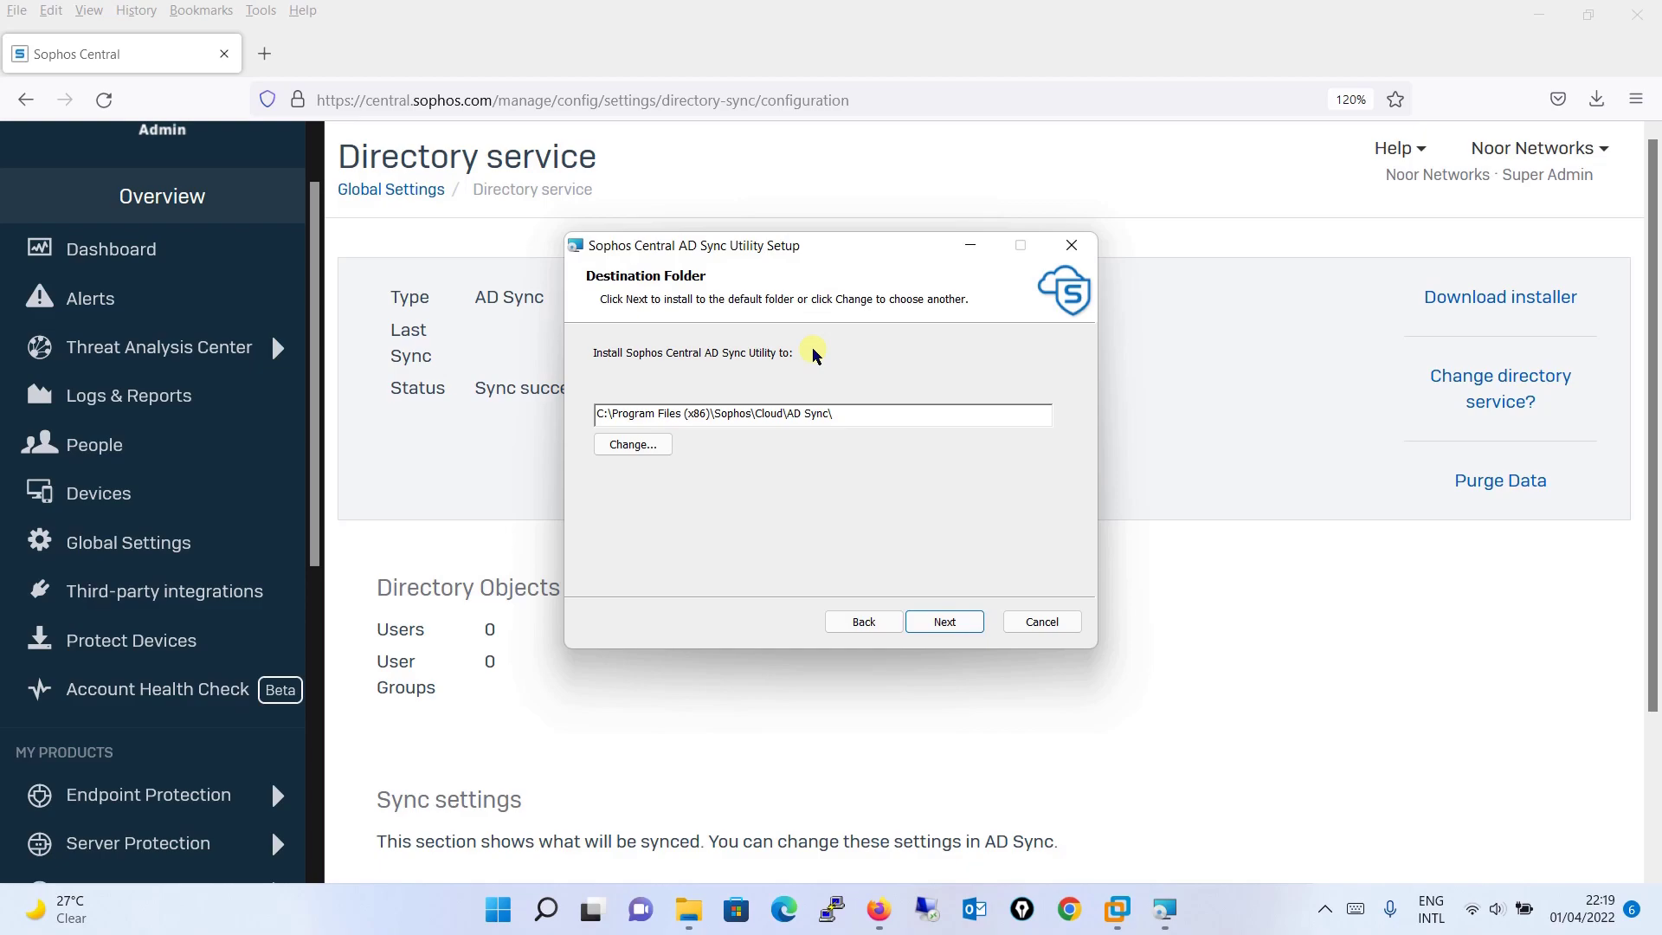
{"action": "left_click", "coordinate": [640, 446]}
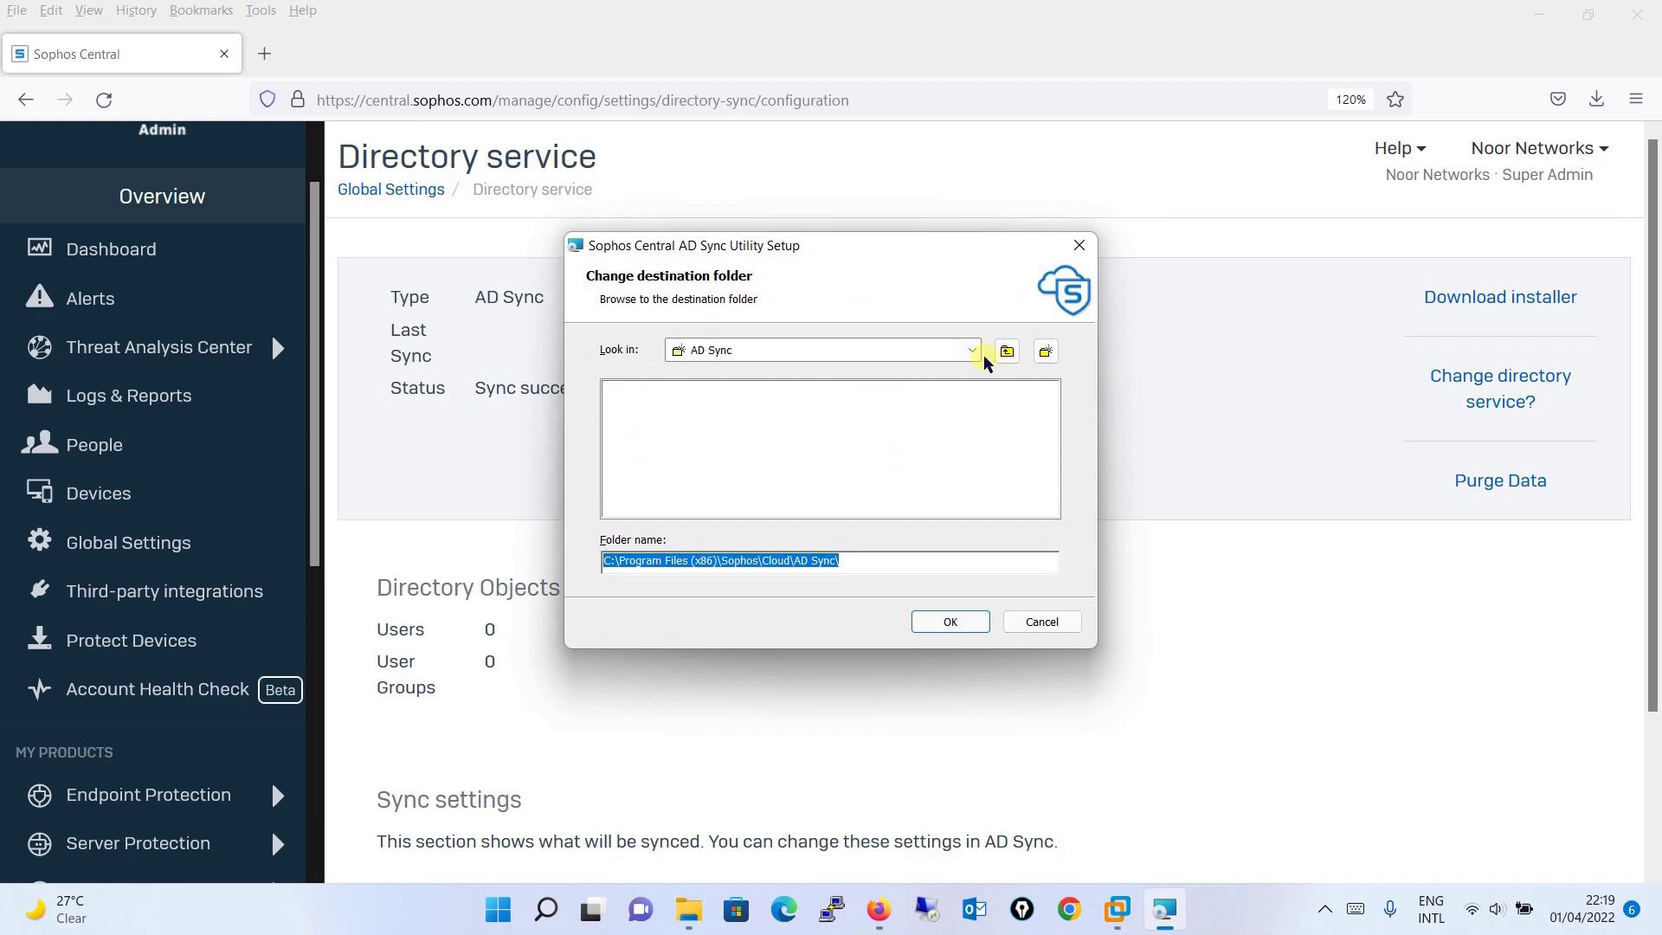
{"action": "key", "text": "Return"}
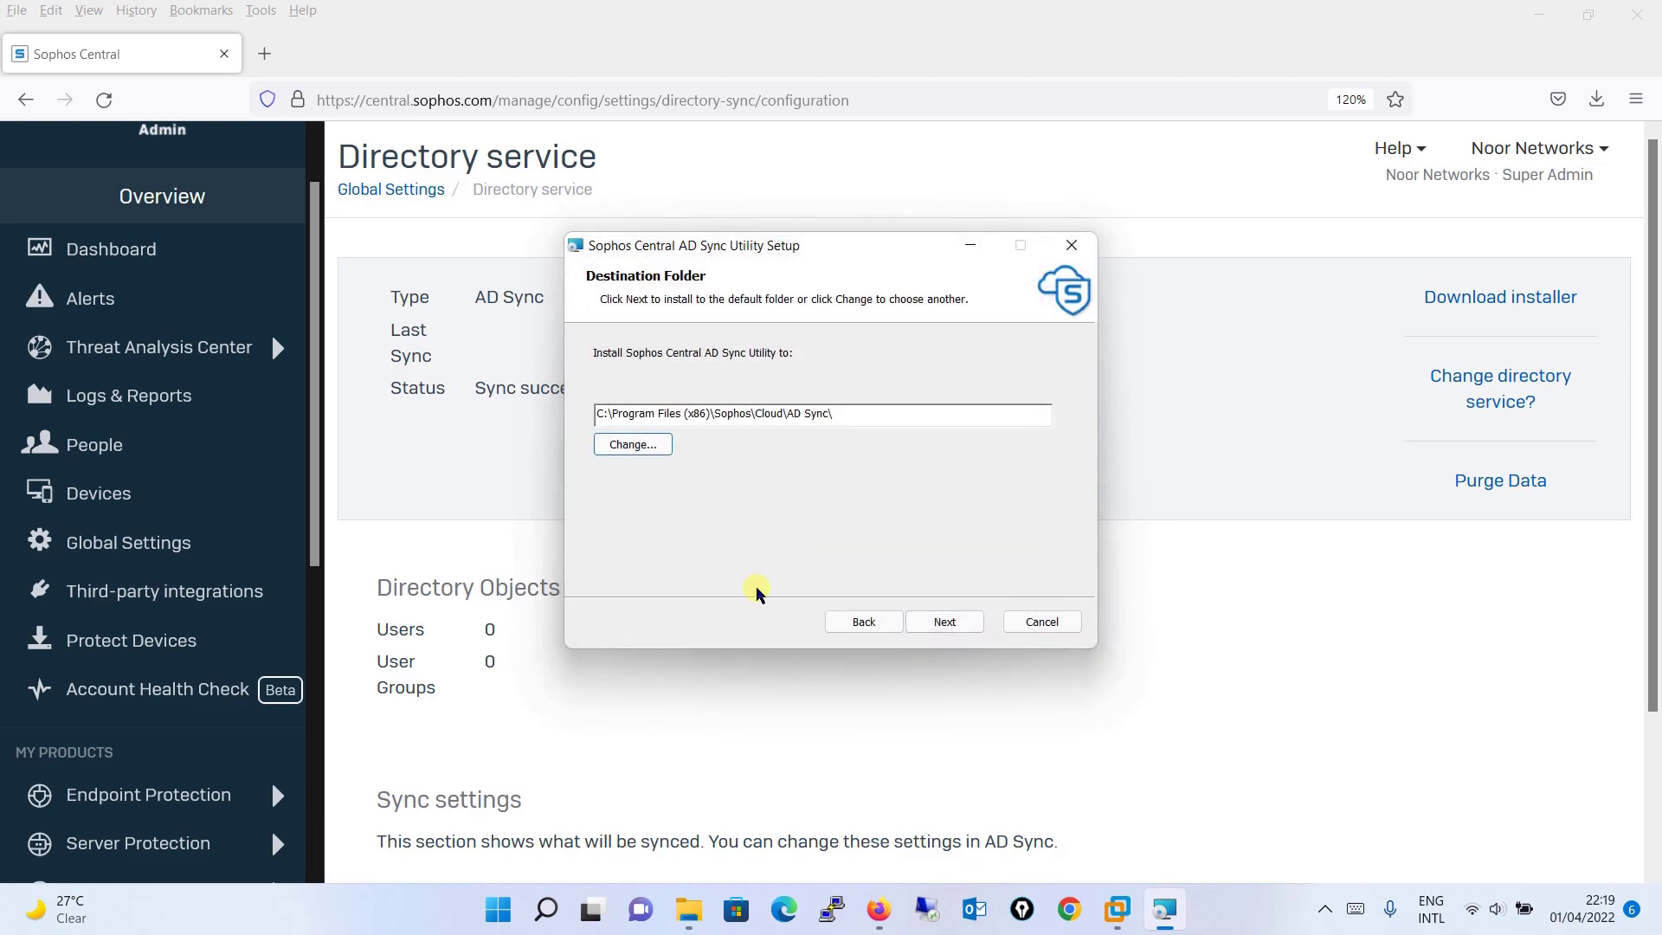
{"action": "left_click", "coordinate": [952, 623]}
{"action": "left_click", "coordinate": [948, 625]}
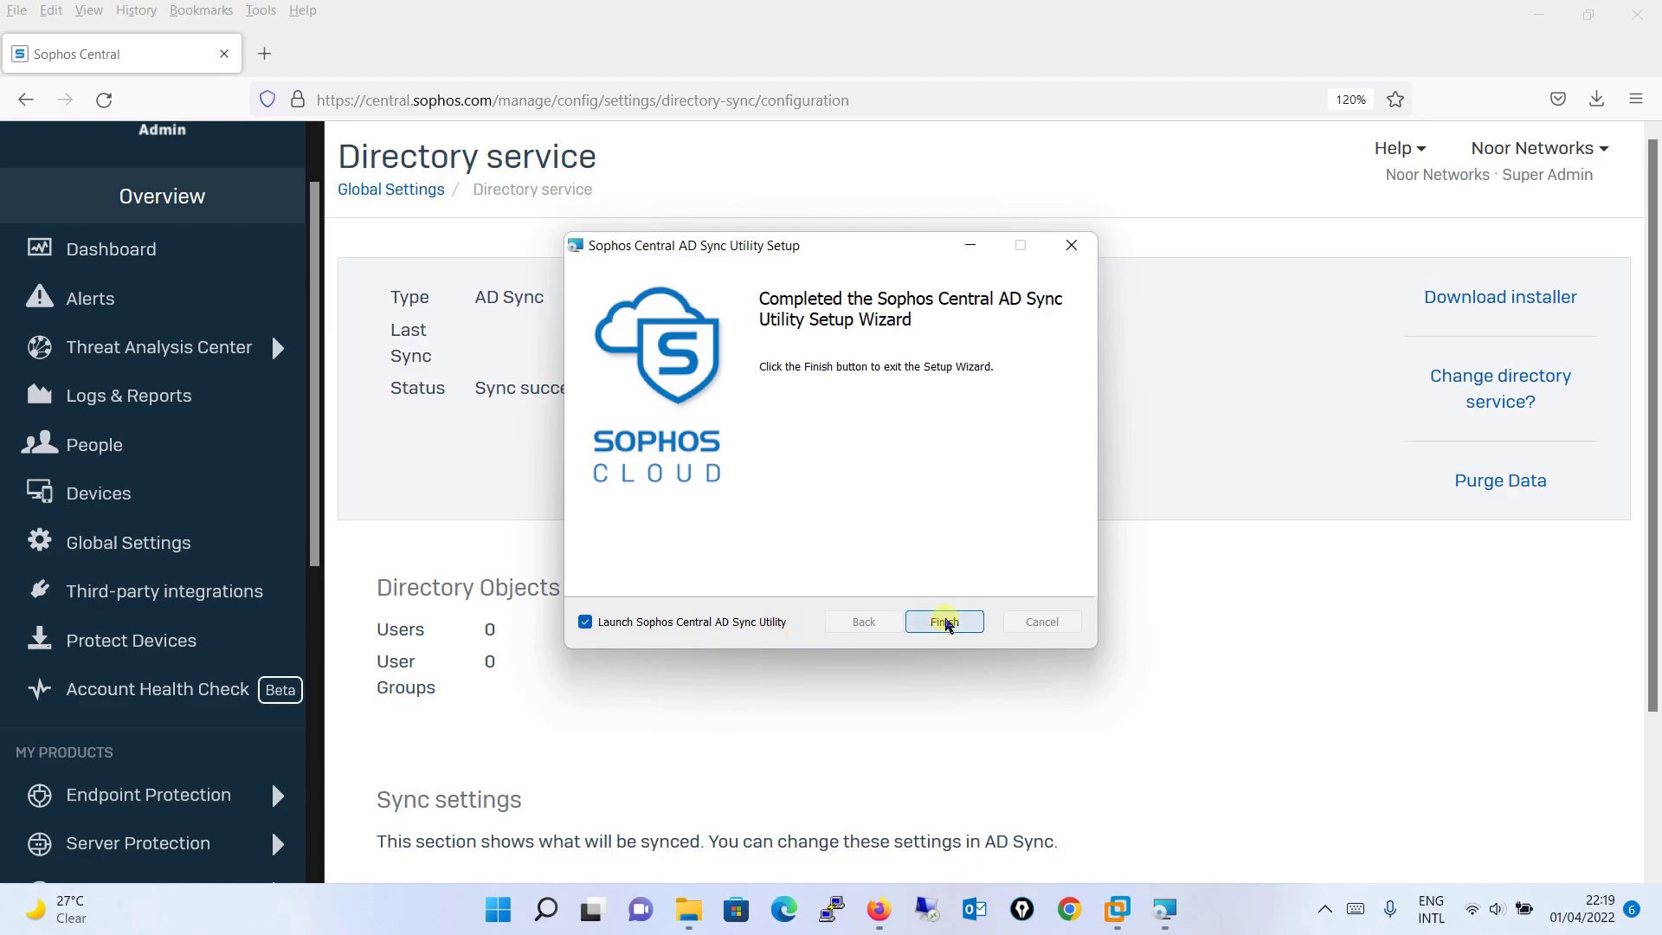
{"action": "left_click", "coordinate": [944, 622]}
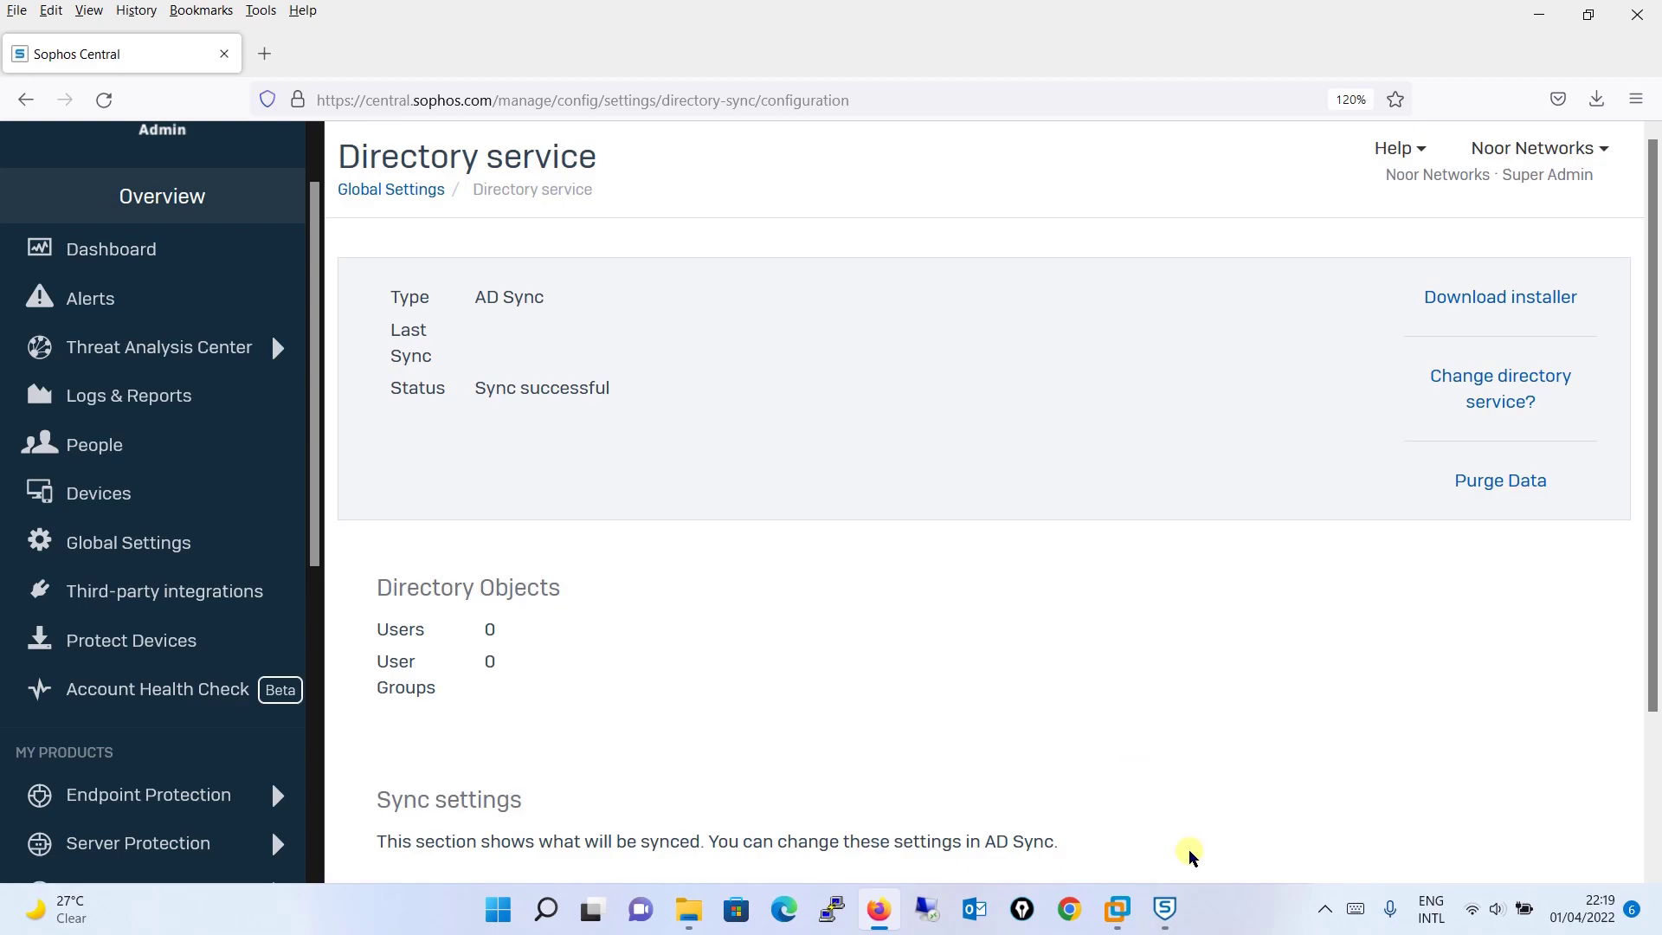
{"action": "mouse_move", "coordinate": [1165, 907]}
{"action": "left_click", "coordinate": [1061, 798]}
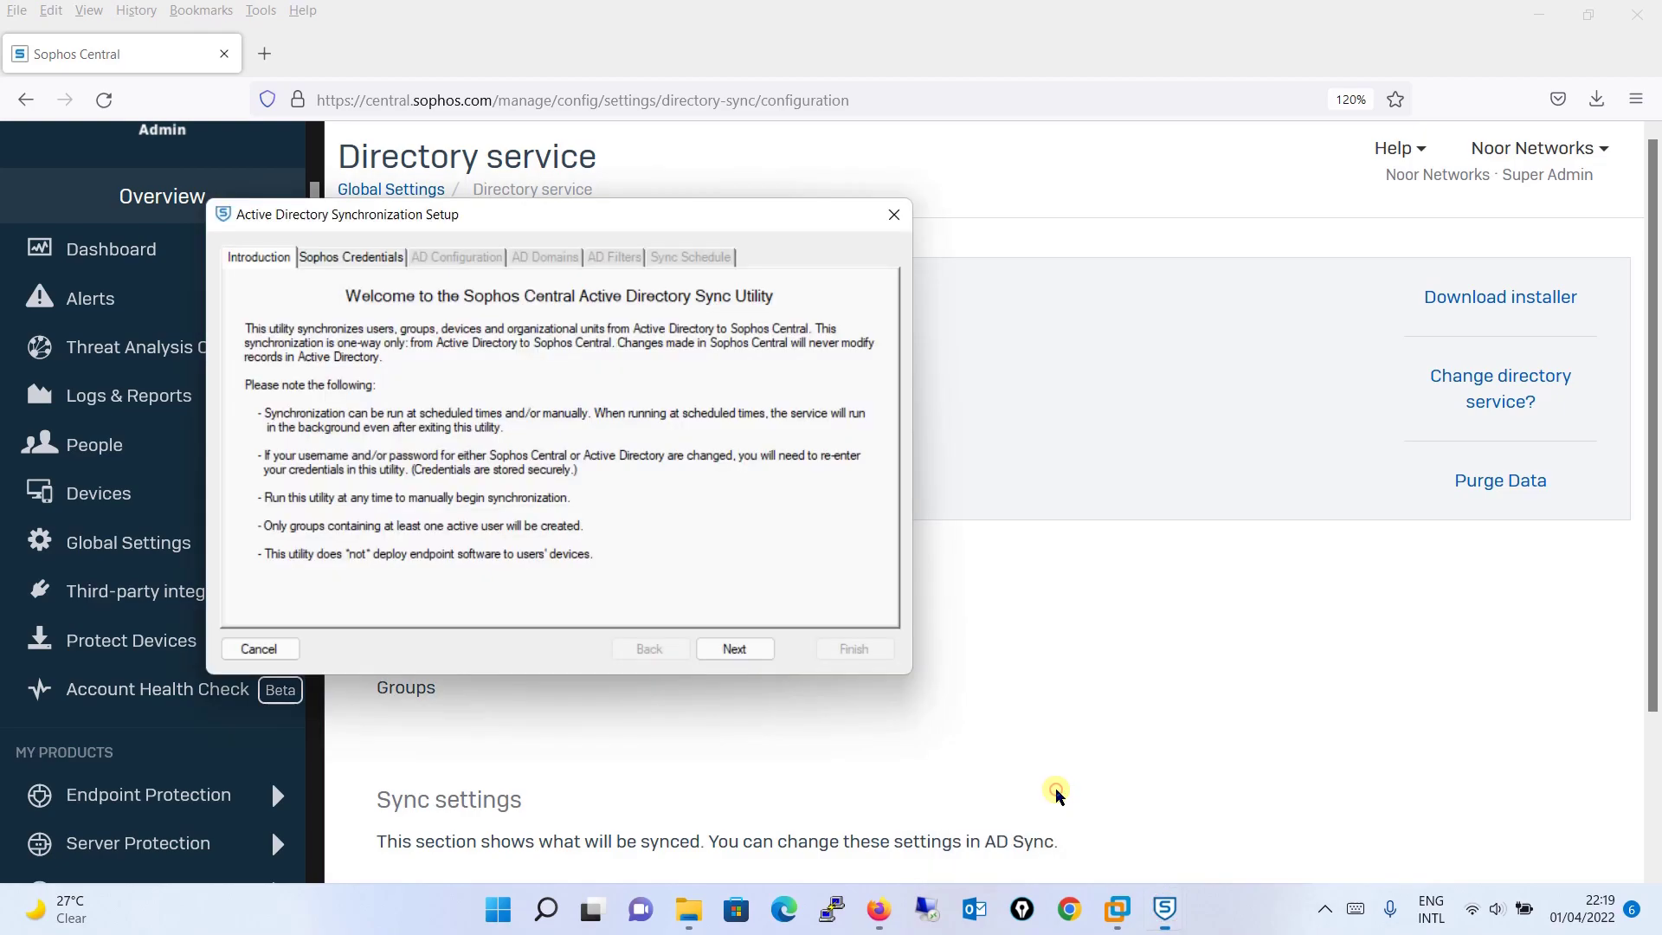
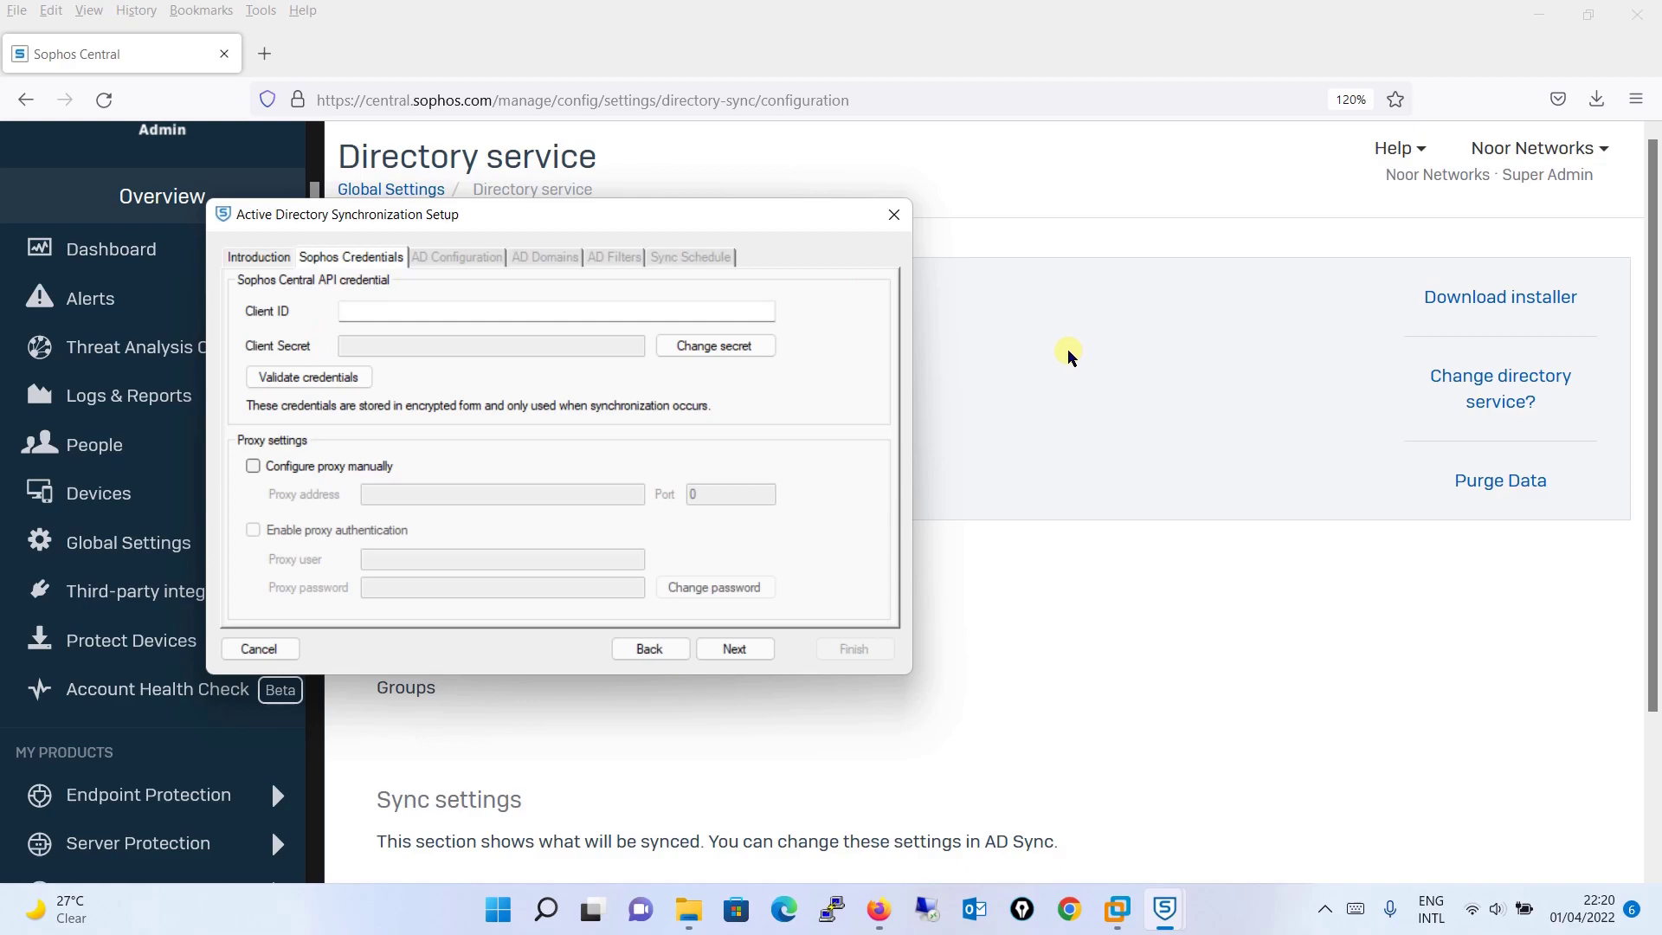
Open API Credentials Management in the Sophos Central Global Settings and accept the API terms of use and privacy policy.
{"action": "left_click", "coordinate": [166, 547]}
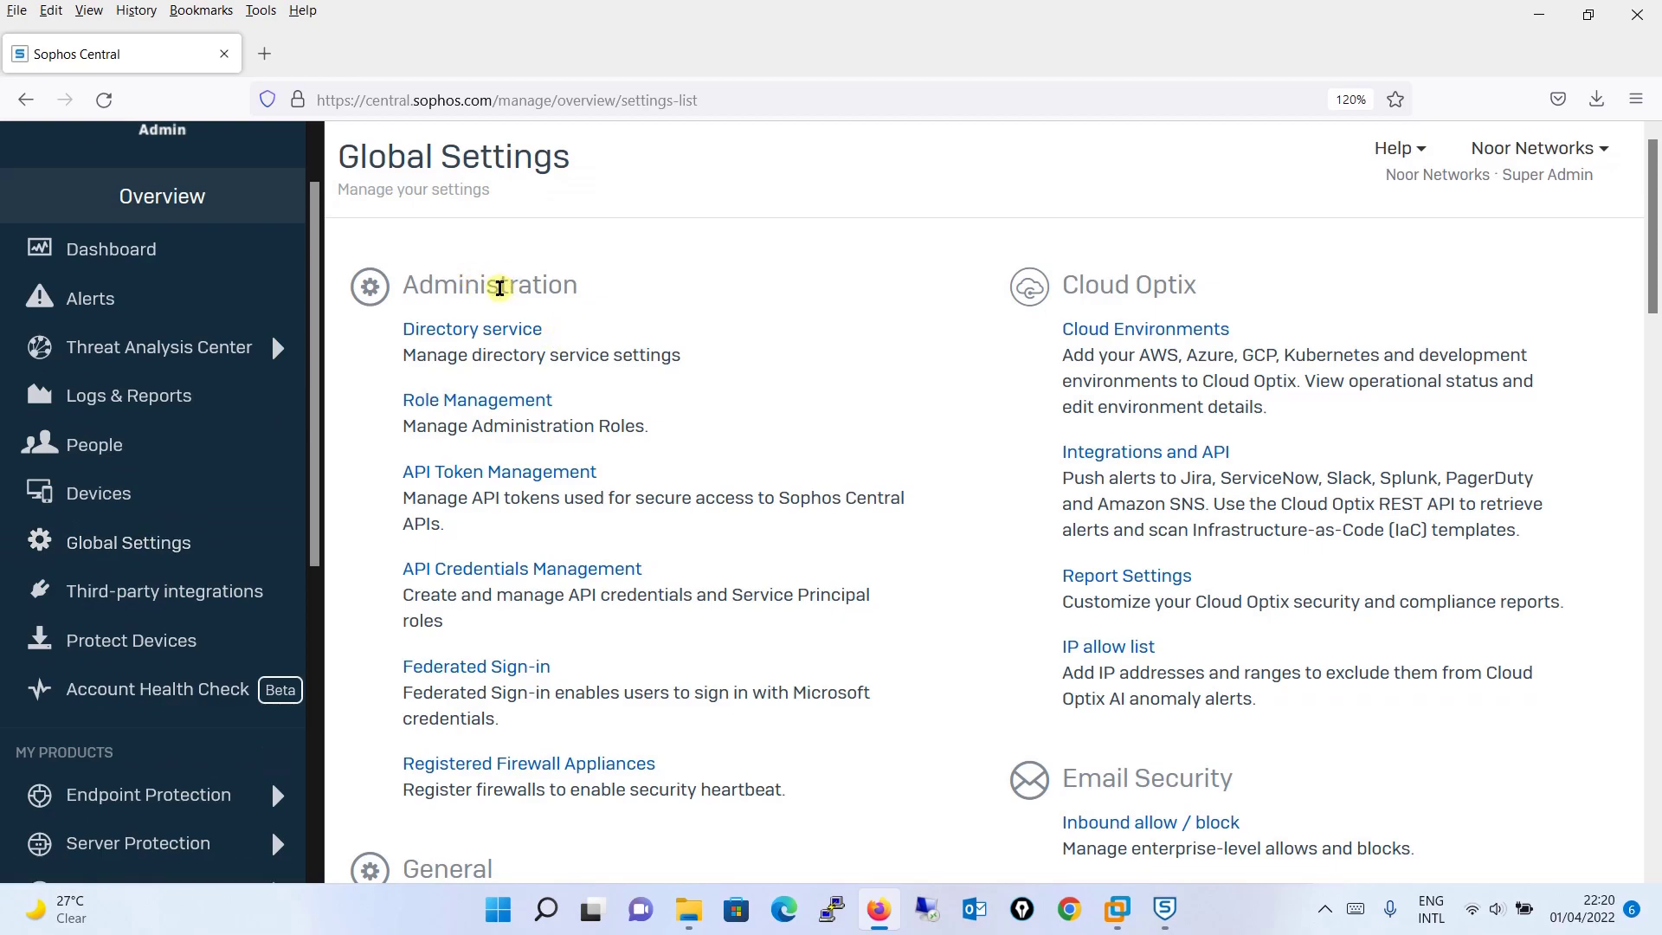
{"action": "left_click", "coordinate": [491, 571]}
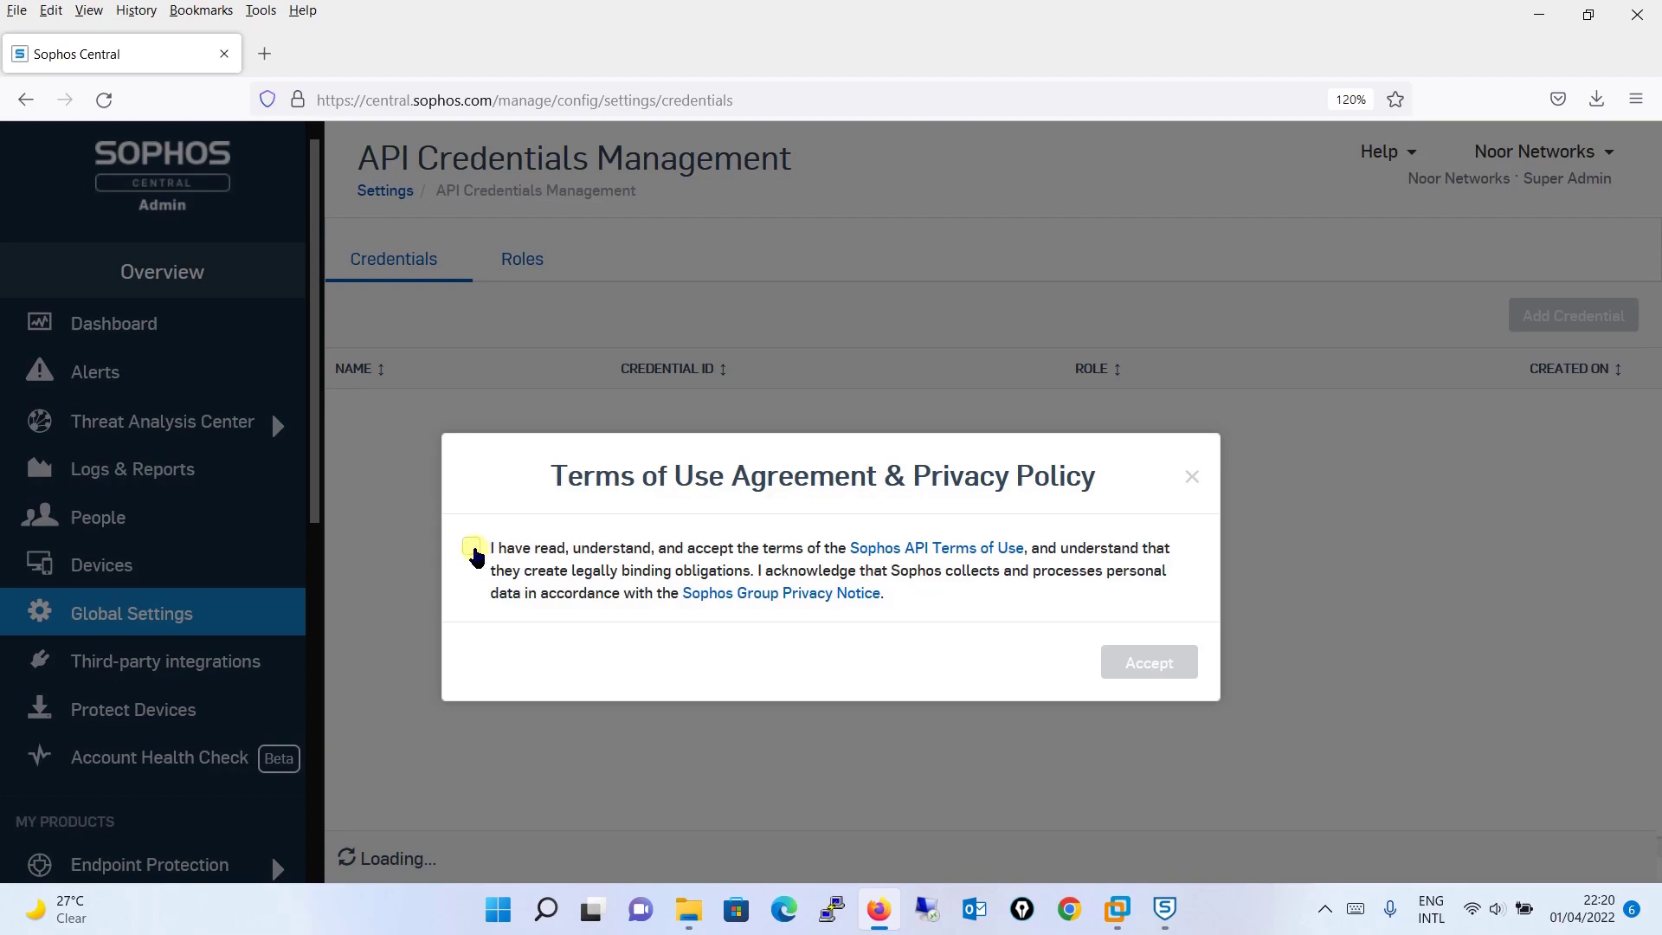
{"action": "left_click", "coordinate": [471, 547]}
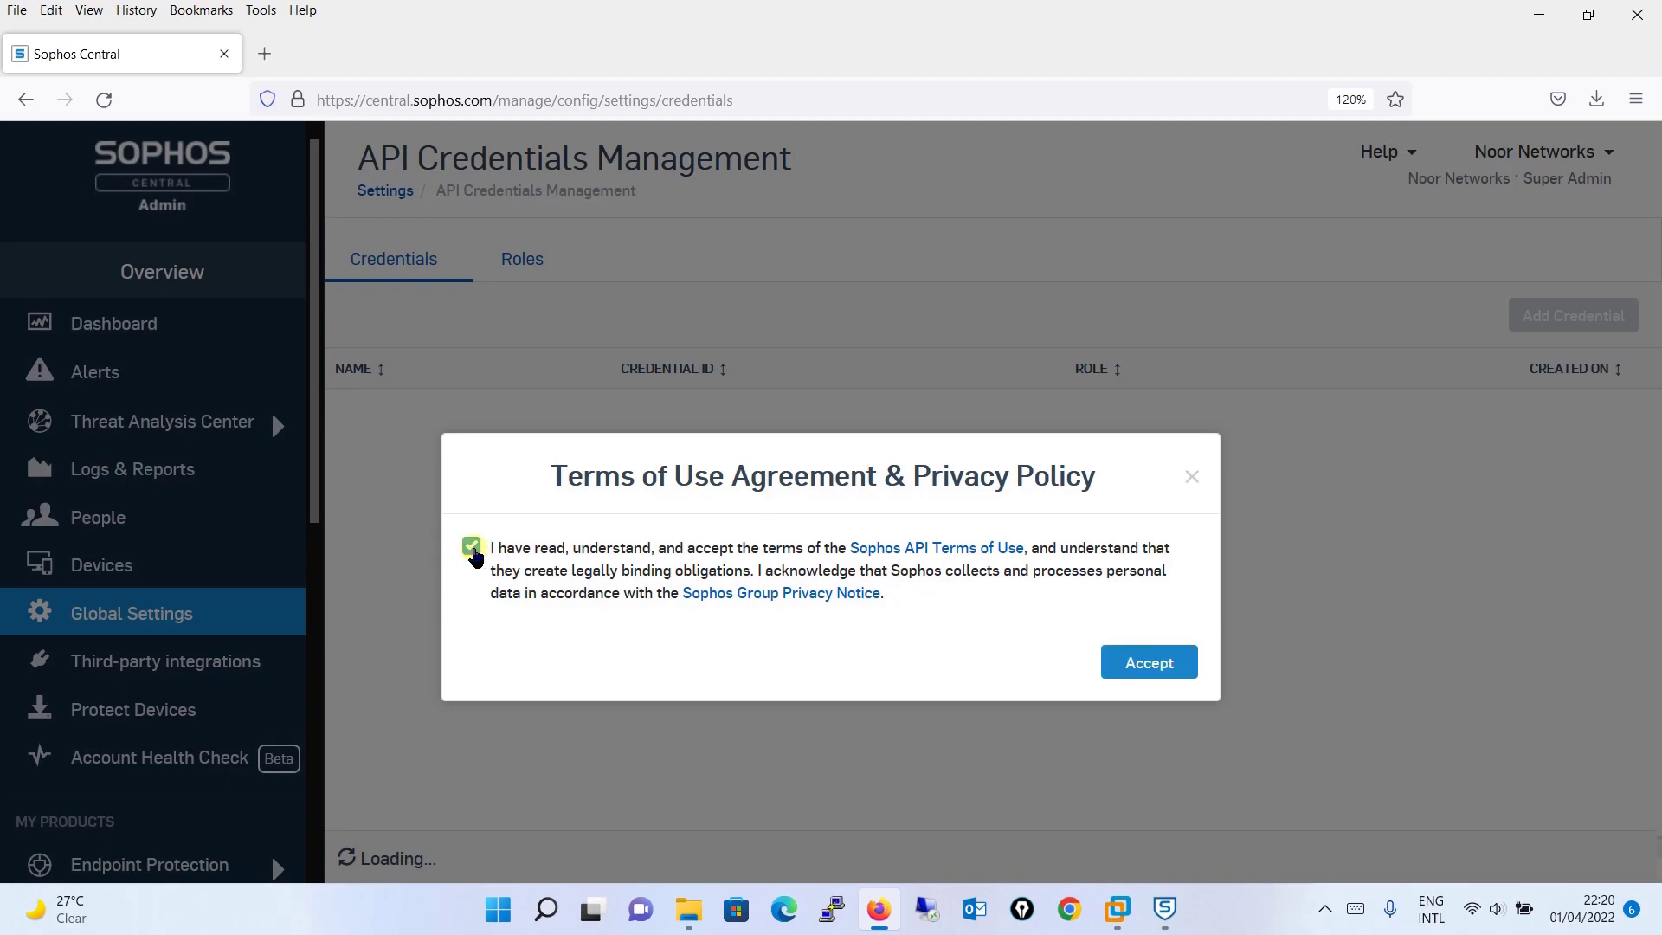
{"action": "left_click", "coordinate": [1160, 671]}
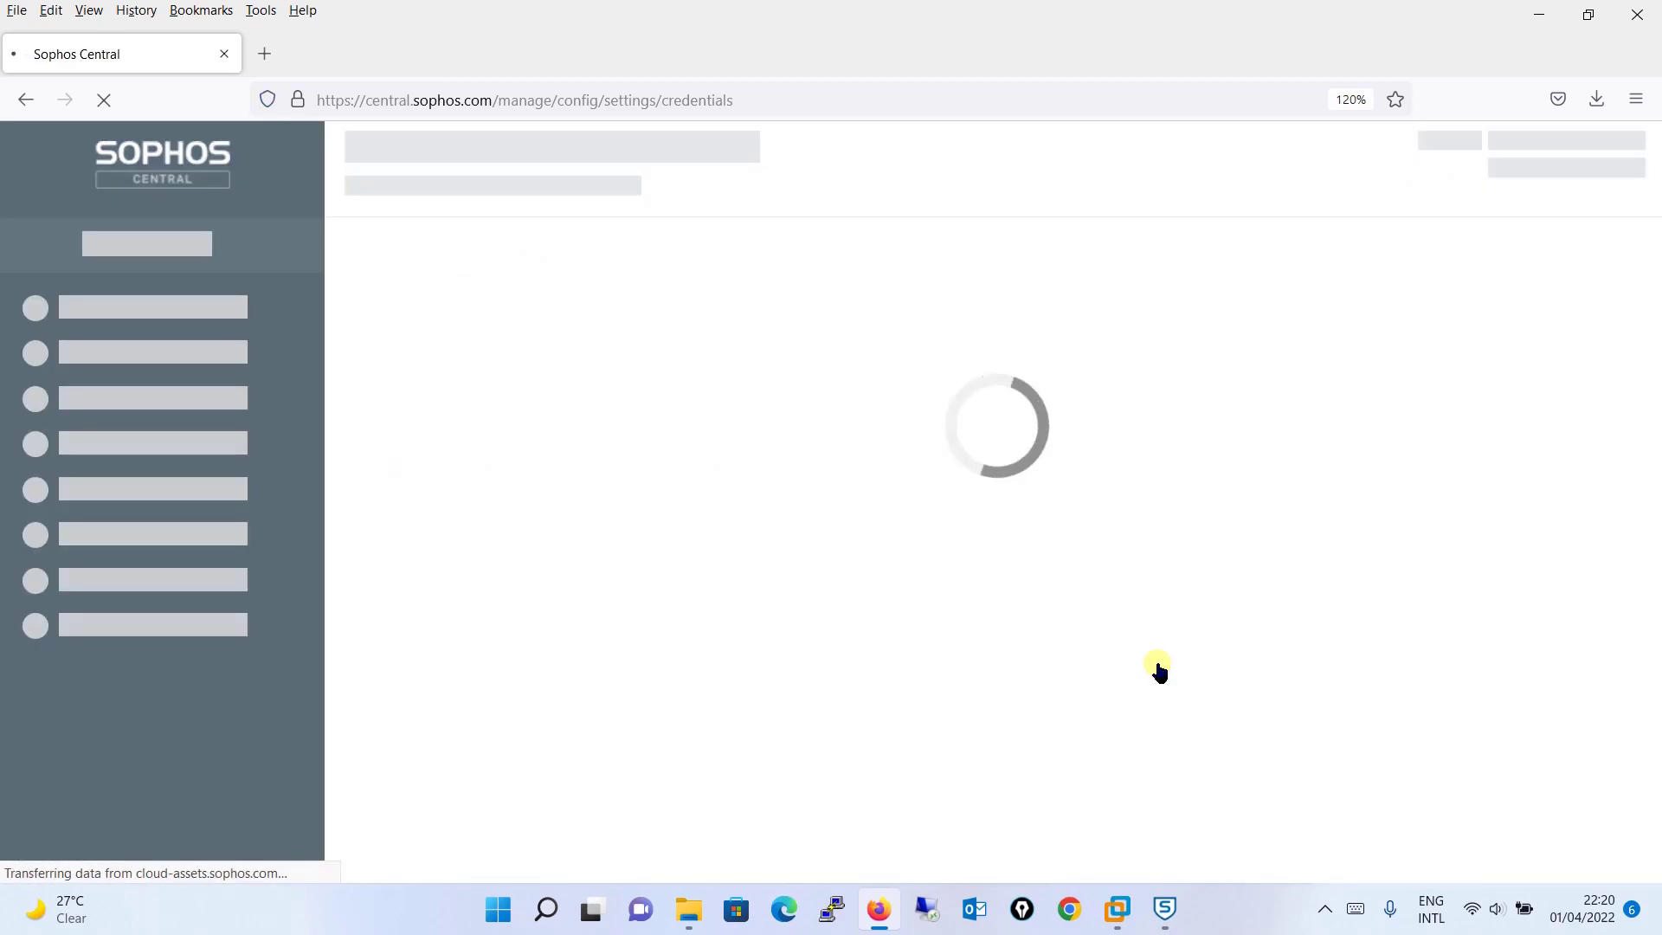
{"action": "left_click", "coordinate": [1246, 913]}
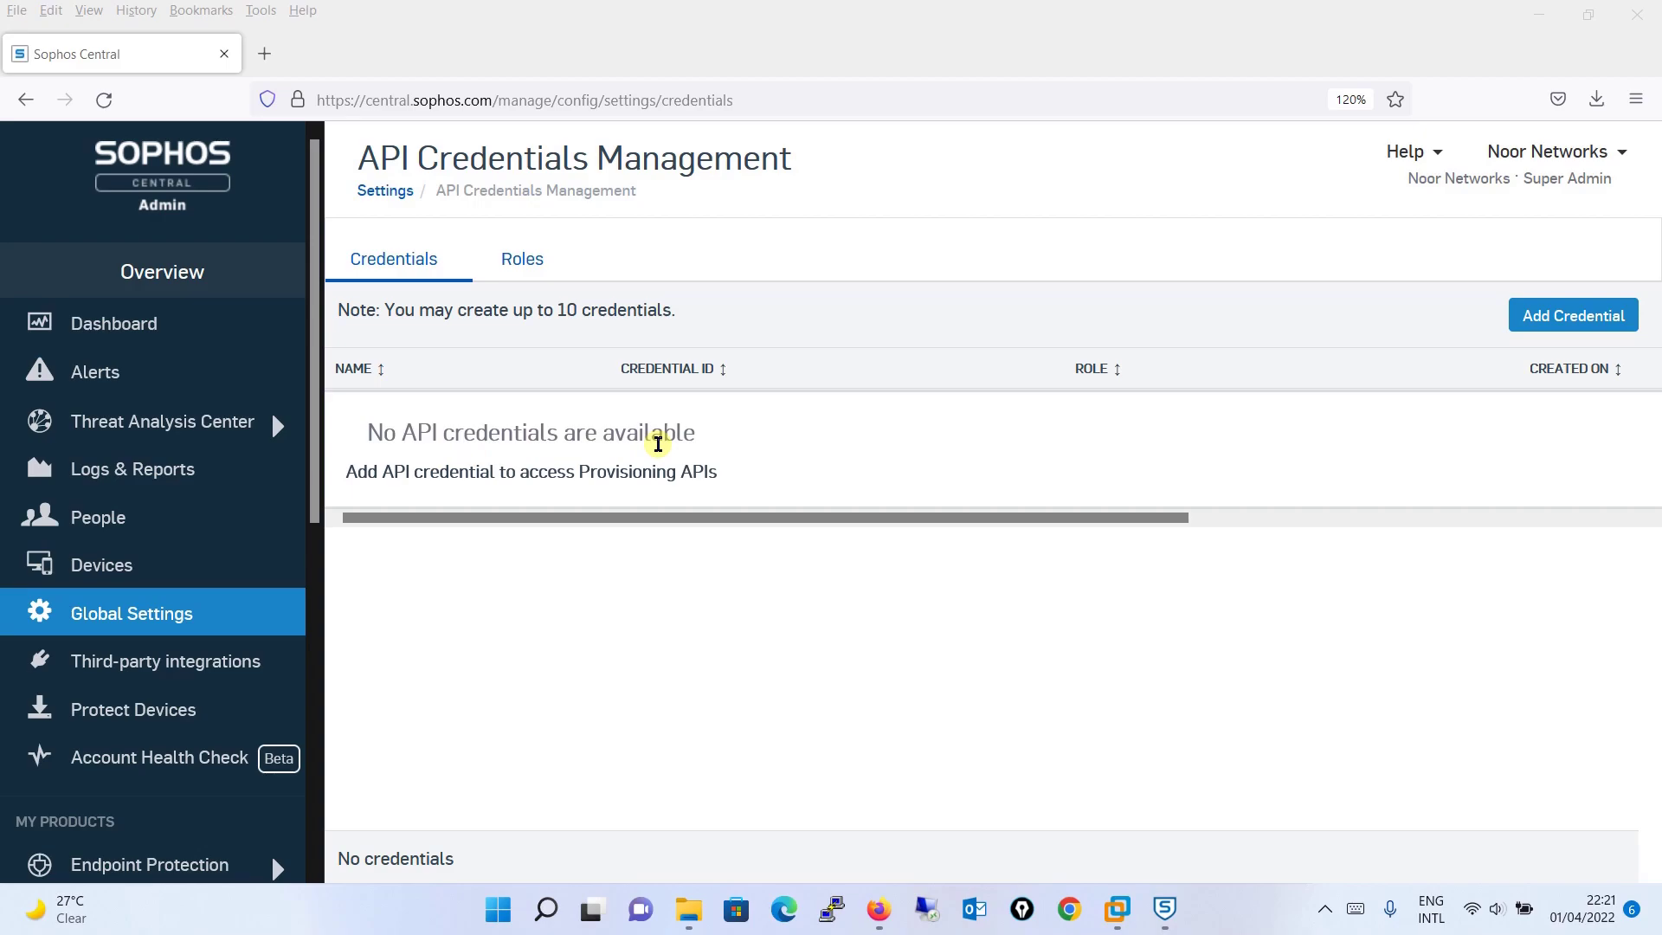
Add an API credential named "API for AD Sync" with the Service Principal Directory Sync role.
{"action": "left_click", "coordinate": [1602, 318]}
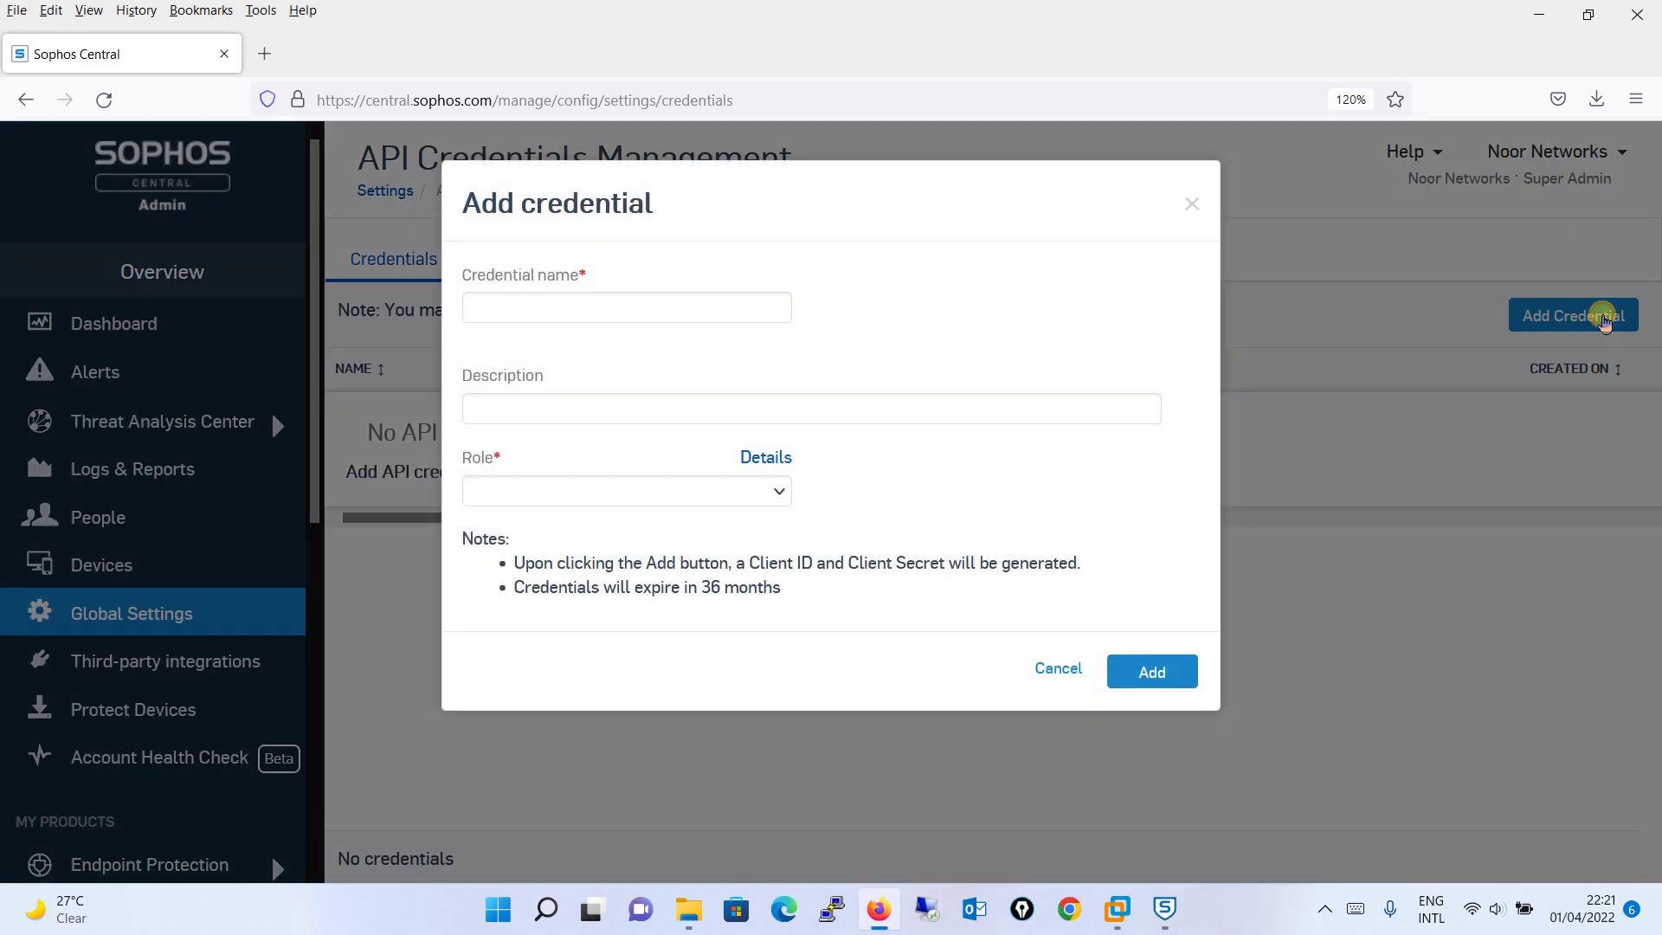
{"action": "left_click", "coordinate": [680, 309]}
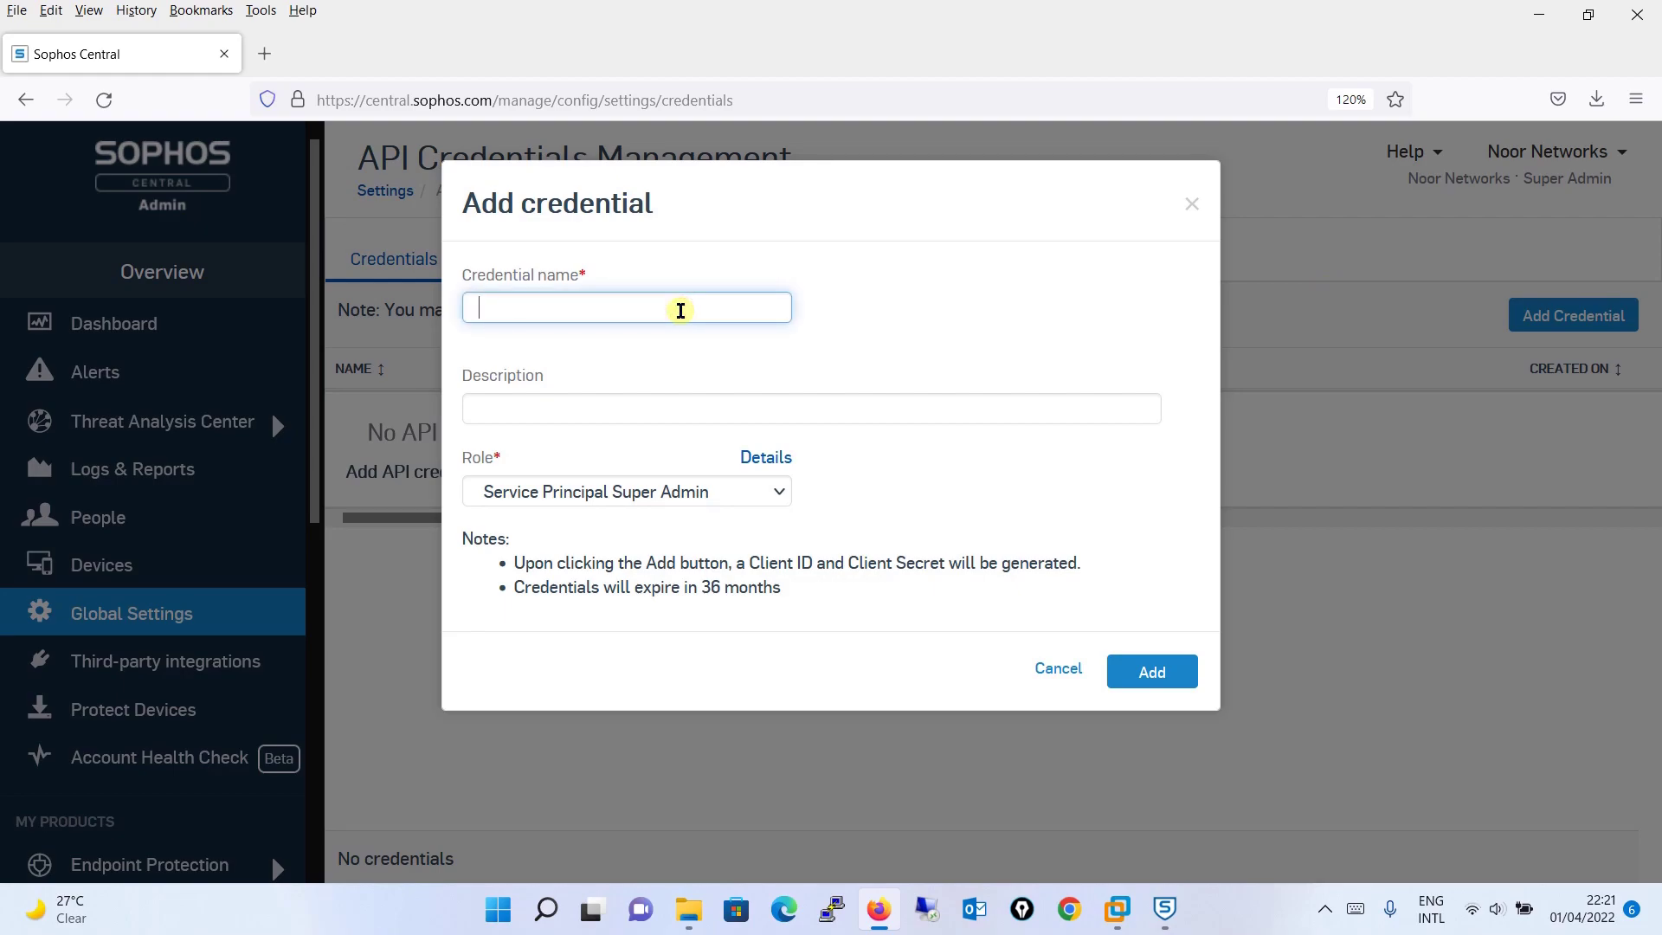
{"action": "type", "text": "API for AD Sync"}
{"action": "left_click", "coordinate": [584, 409]}
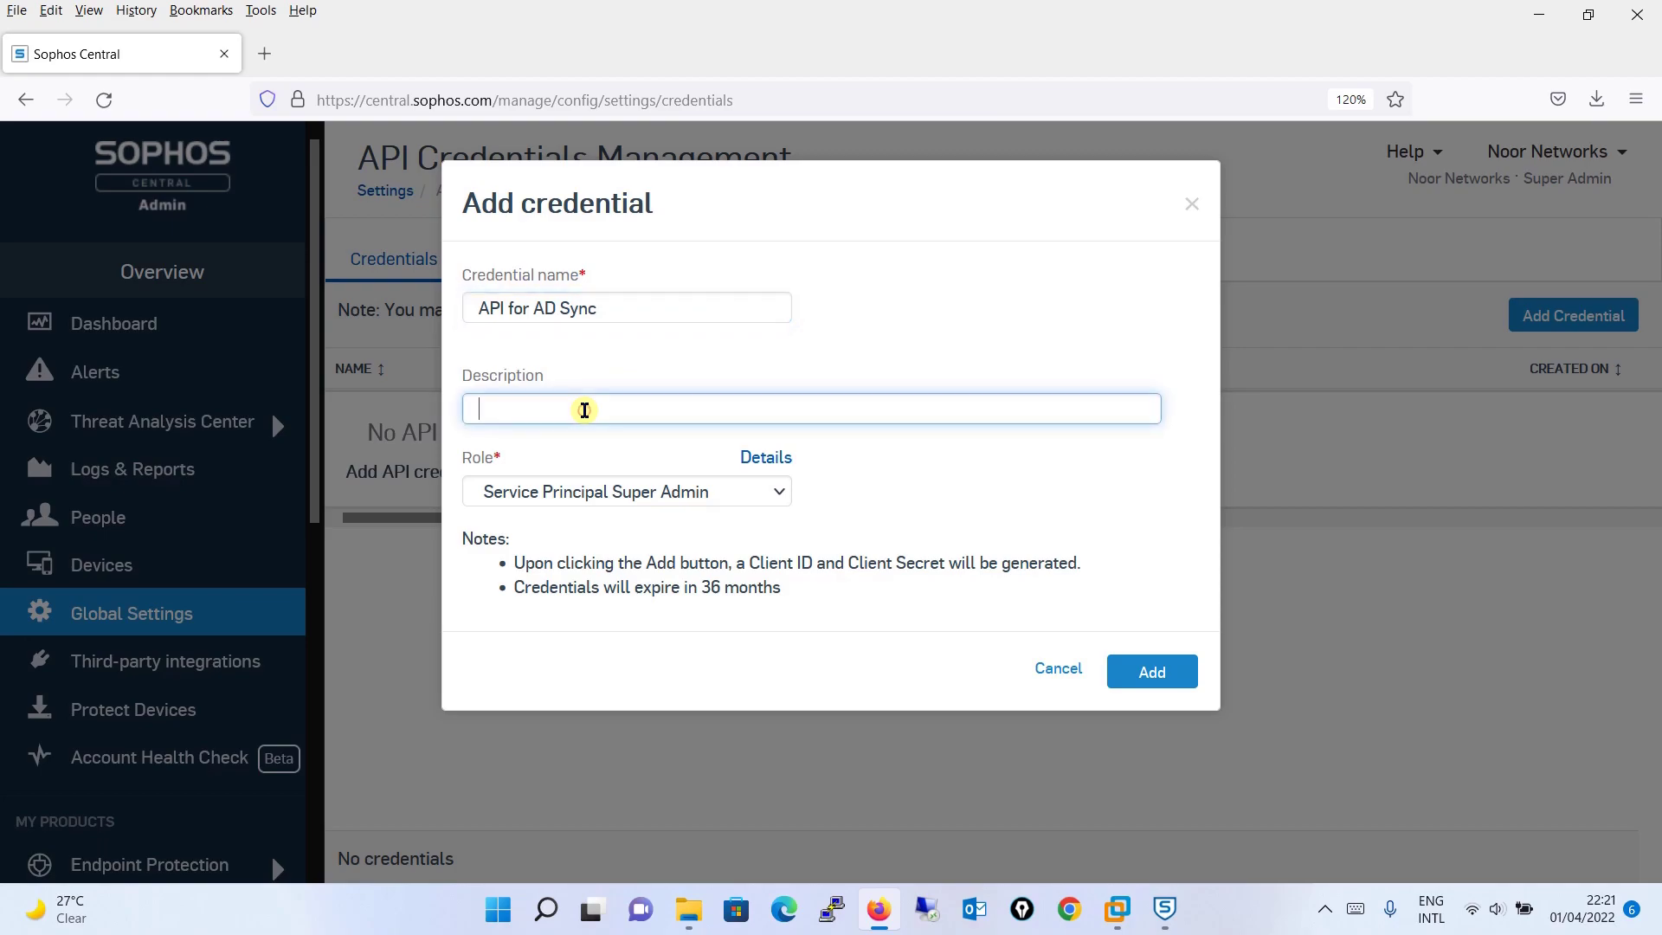
{"action": "left_click", "coordinate": [778, 491]}
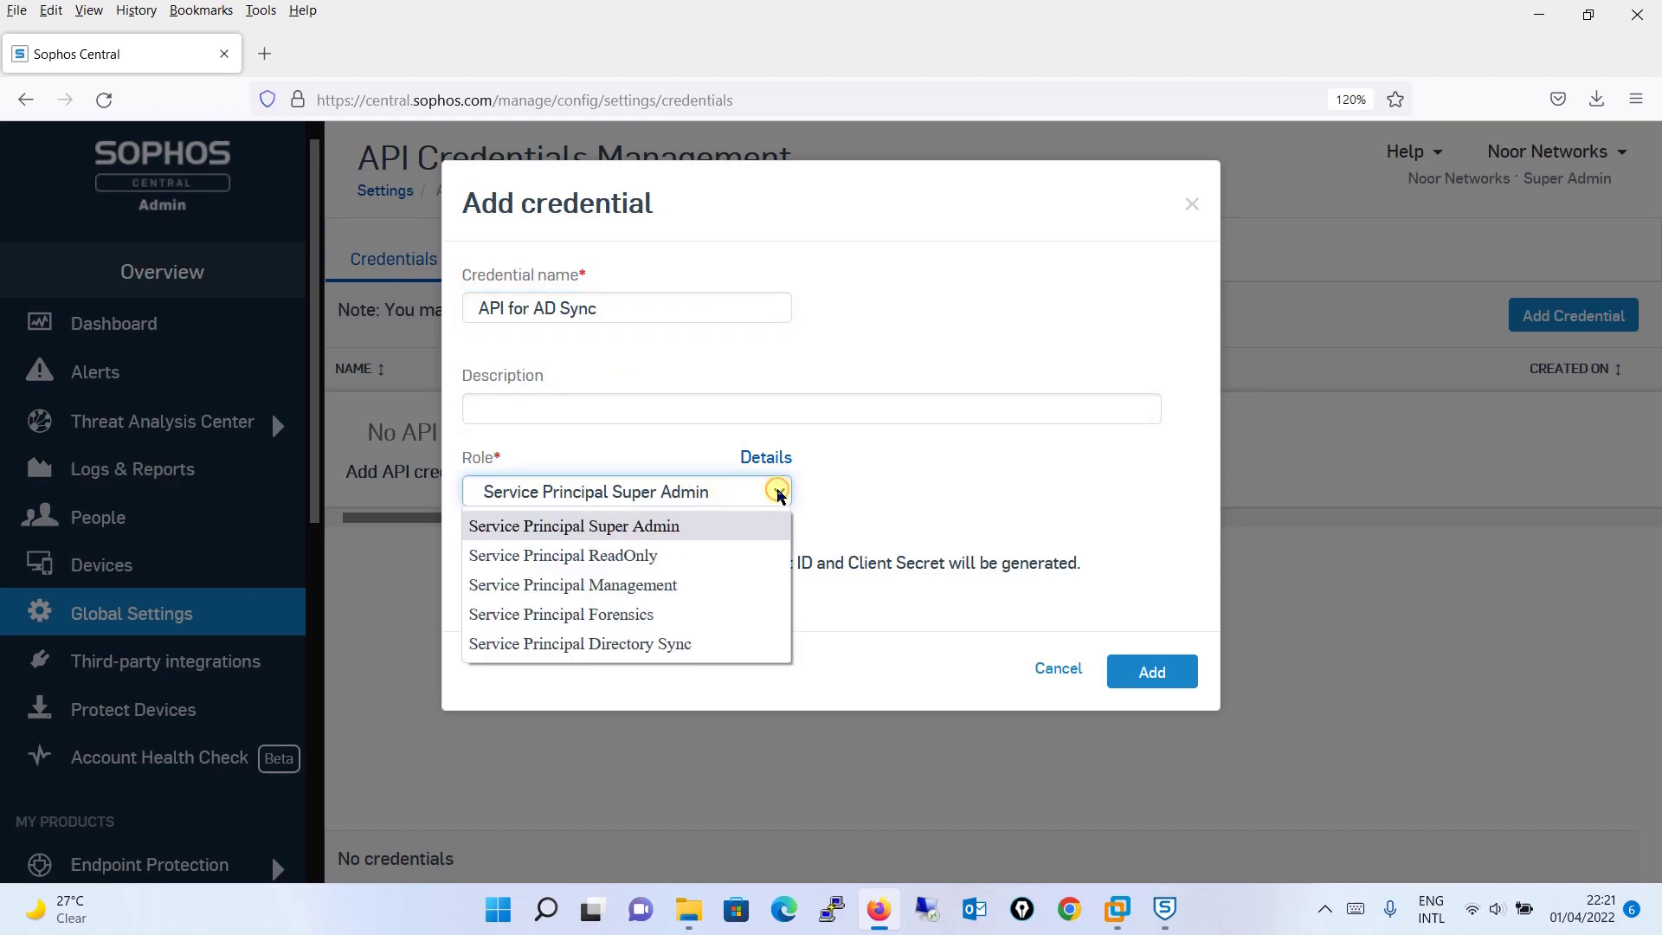
{"action": "left_click", "coordinate": [660, 644]}
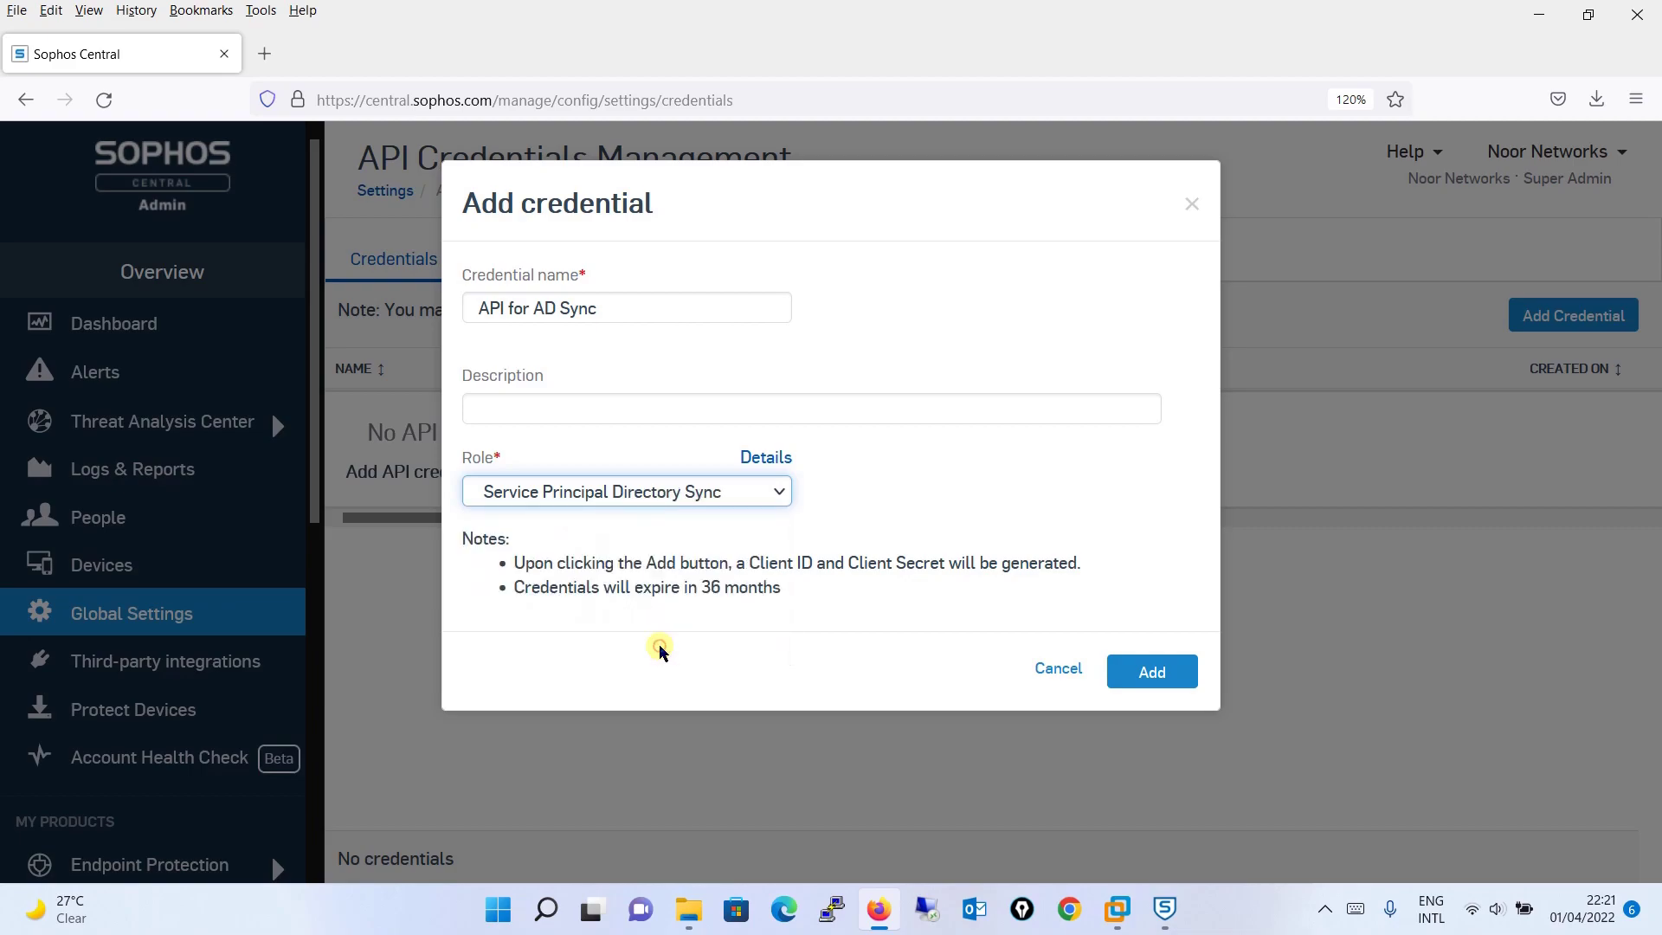
{"action": "left_click", "coordinate": [1152, 672]}
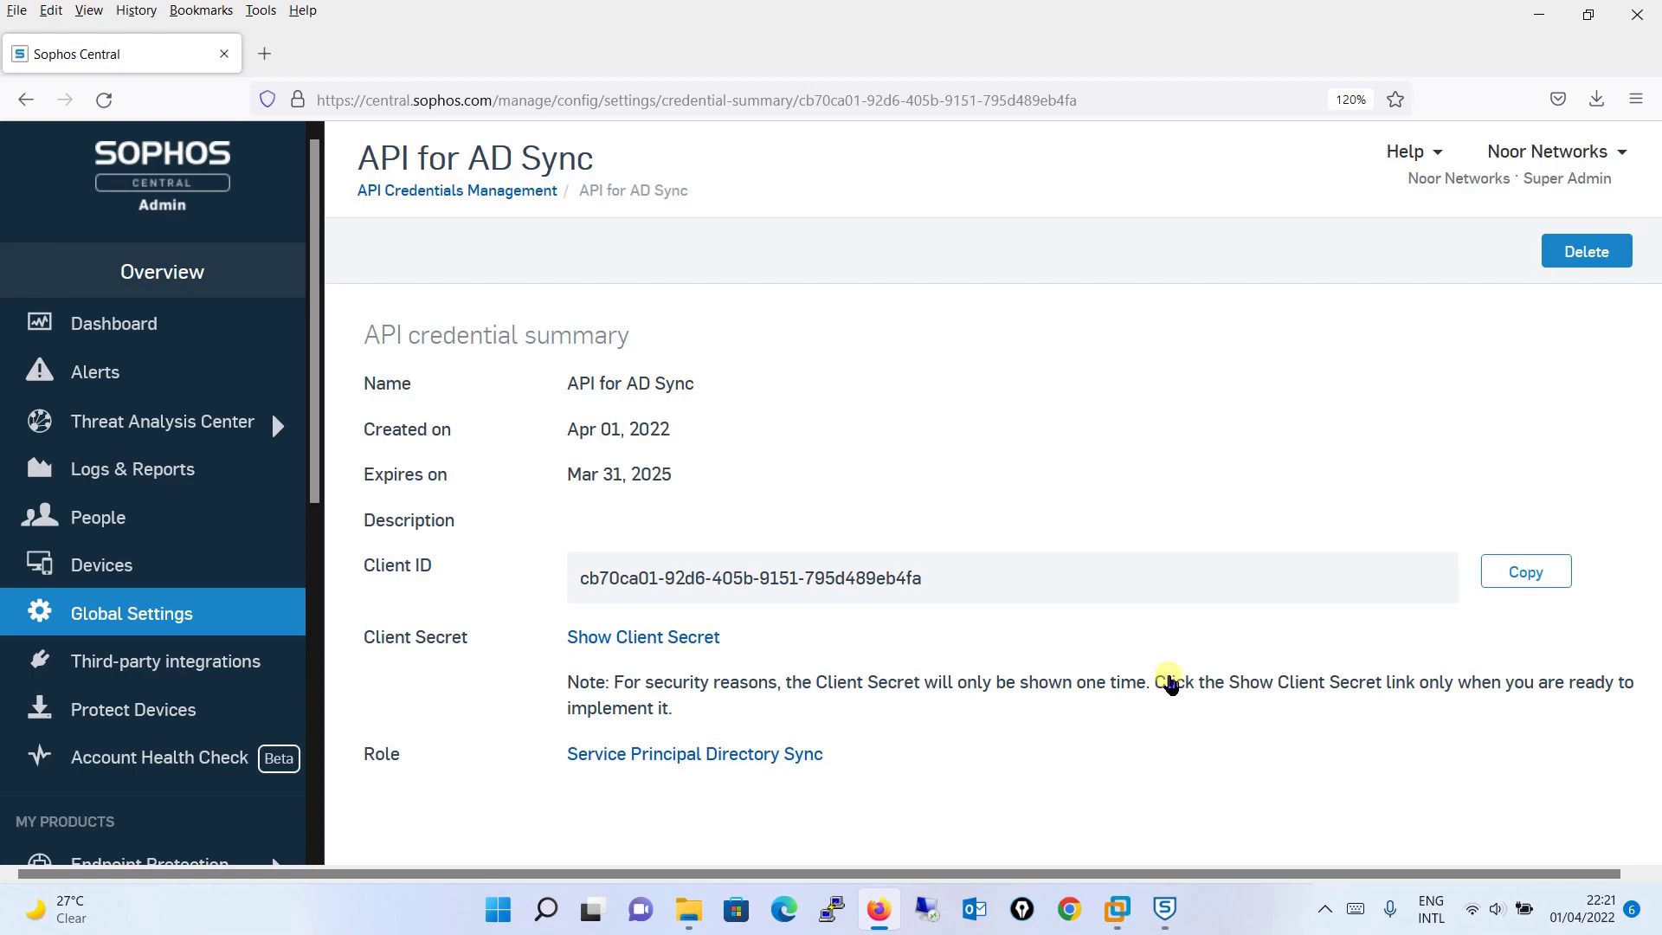
Copy the Client ID from the API credential summary into the Client ID field of the Active Directory Synchronization Setup.
{"action": "mouse_move", "coordinate": [1164, 909]}
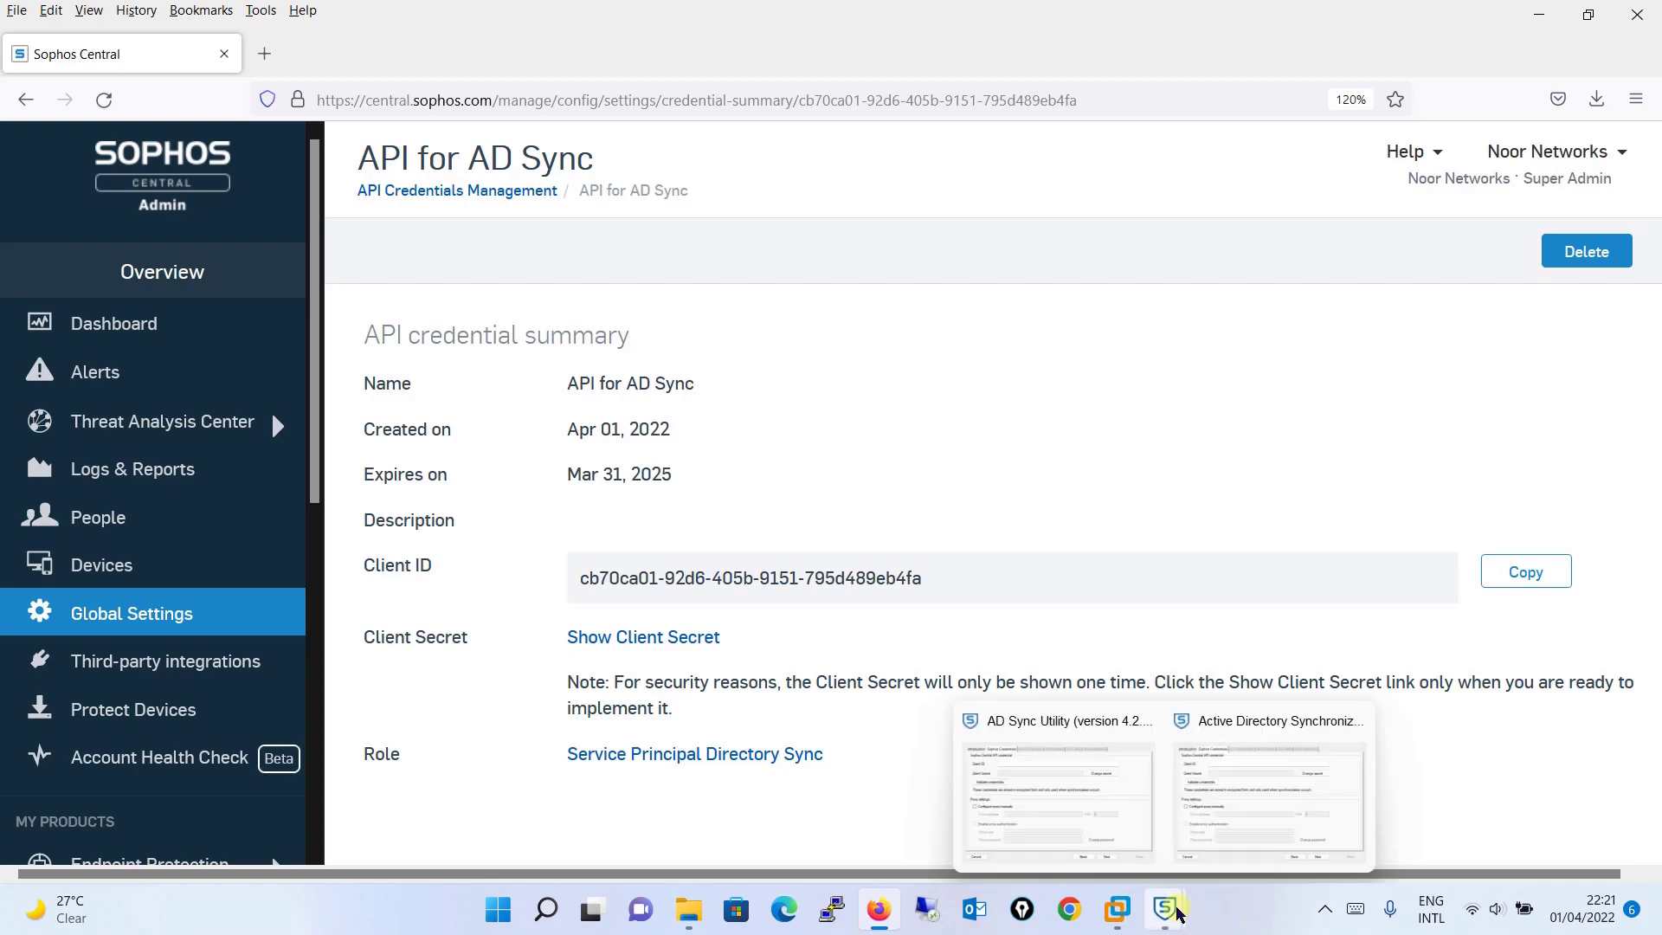
{"action": "left_click", "coordinate": [1079, 811]}
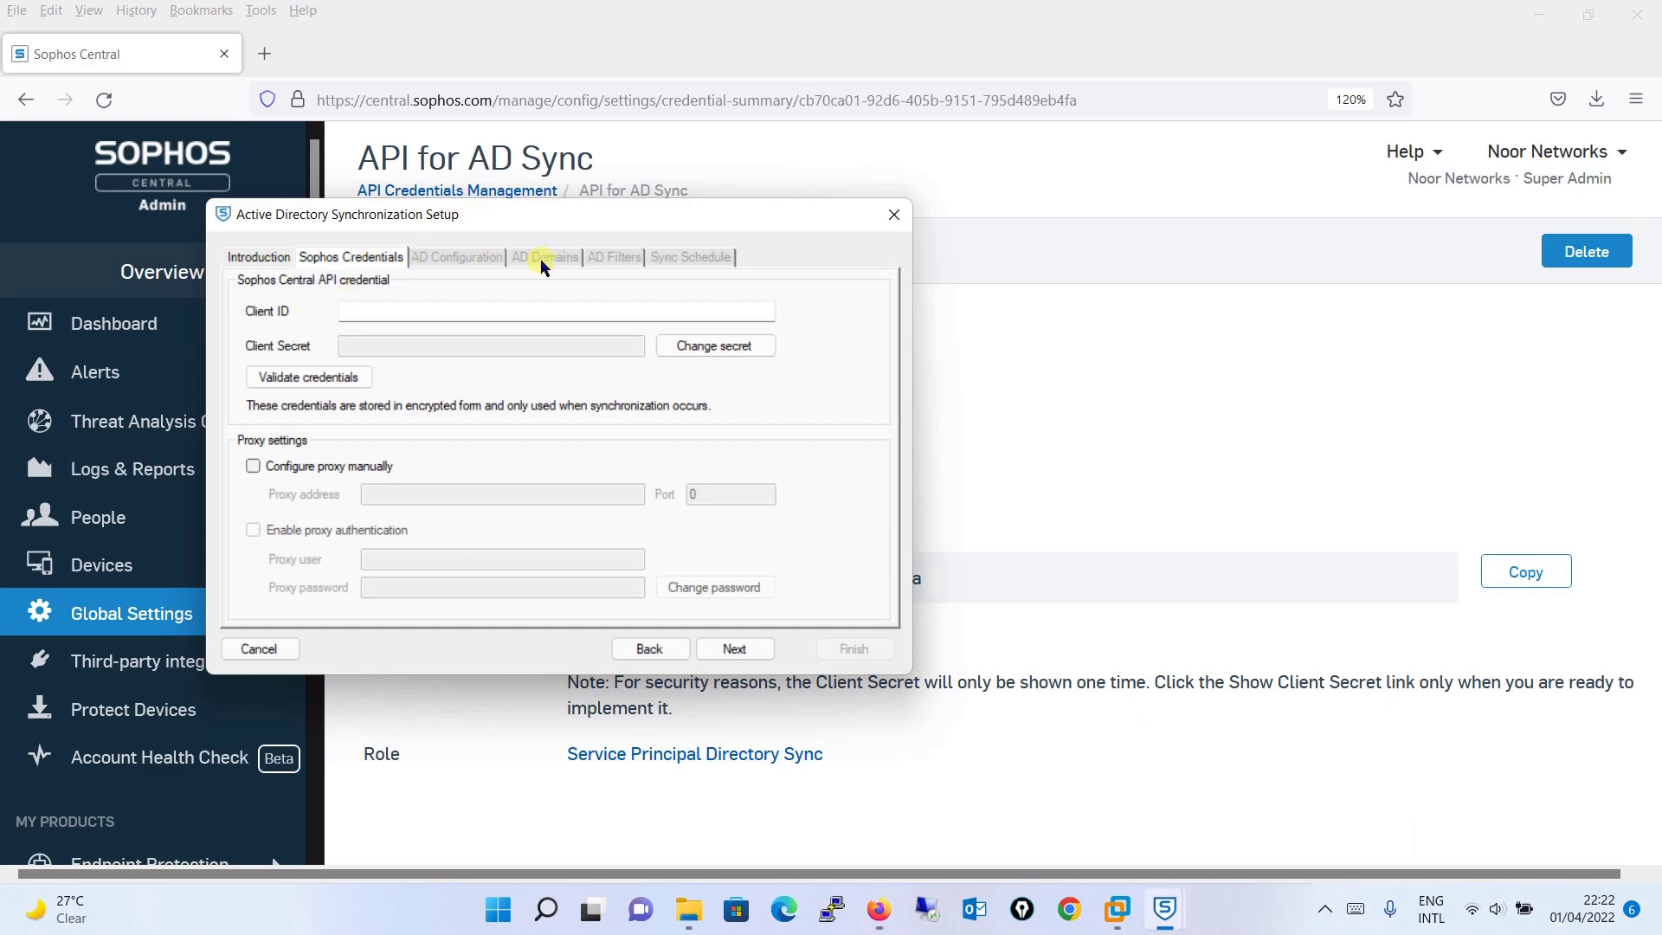
{"action": "left_click", "coordinate": [1376, 498]}
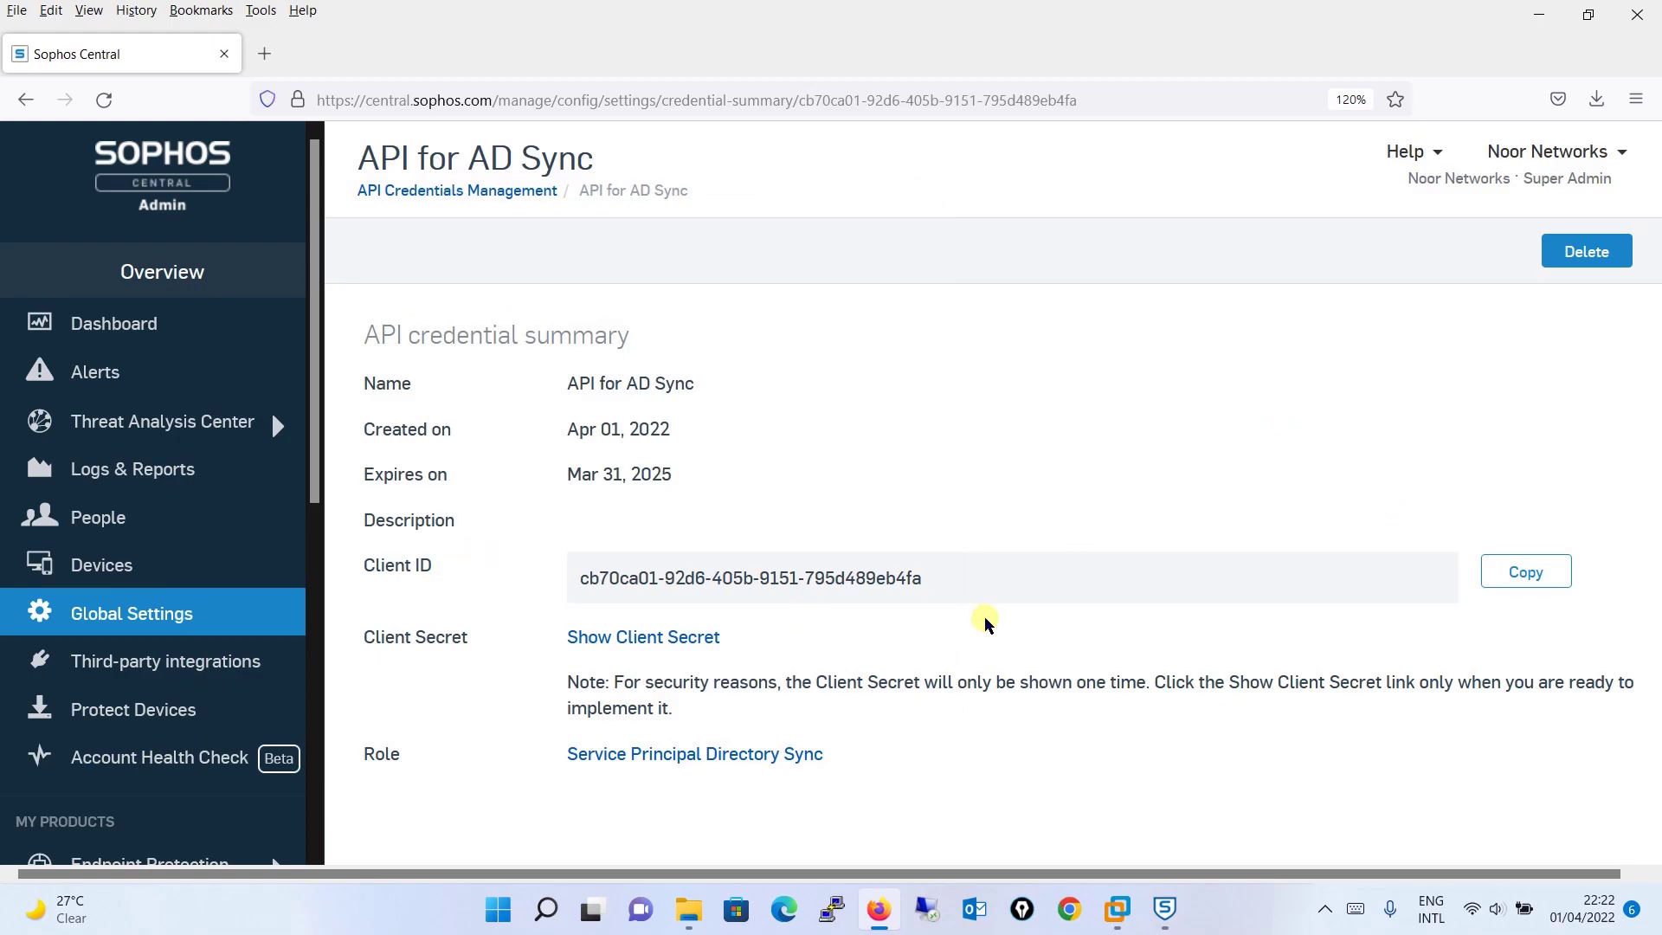
{"action": "left_click", "coordinate": [1515, 573]}
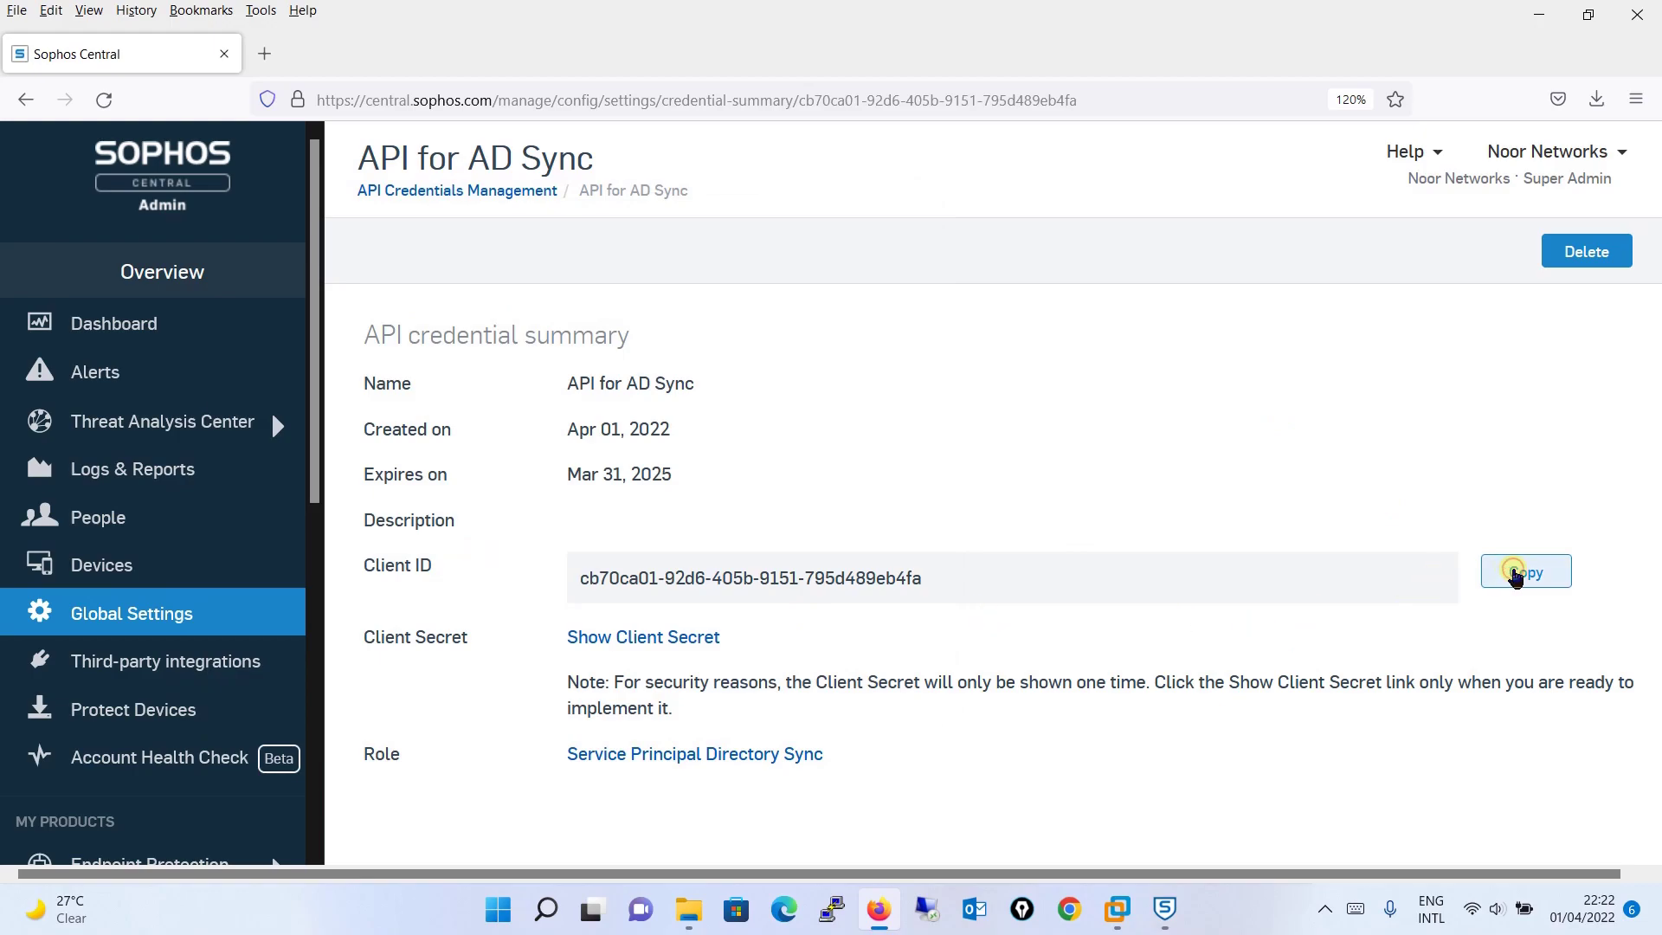
{"action": "mouse_move", "coordinate": [1164, 904]}
{"action": "left_click", "coordinate": [1045, 756]}
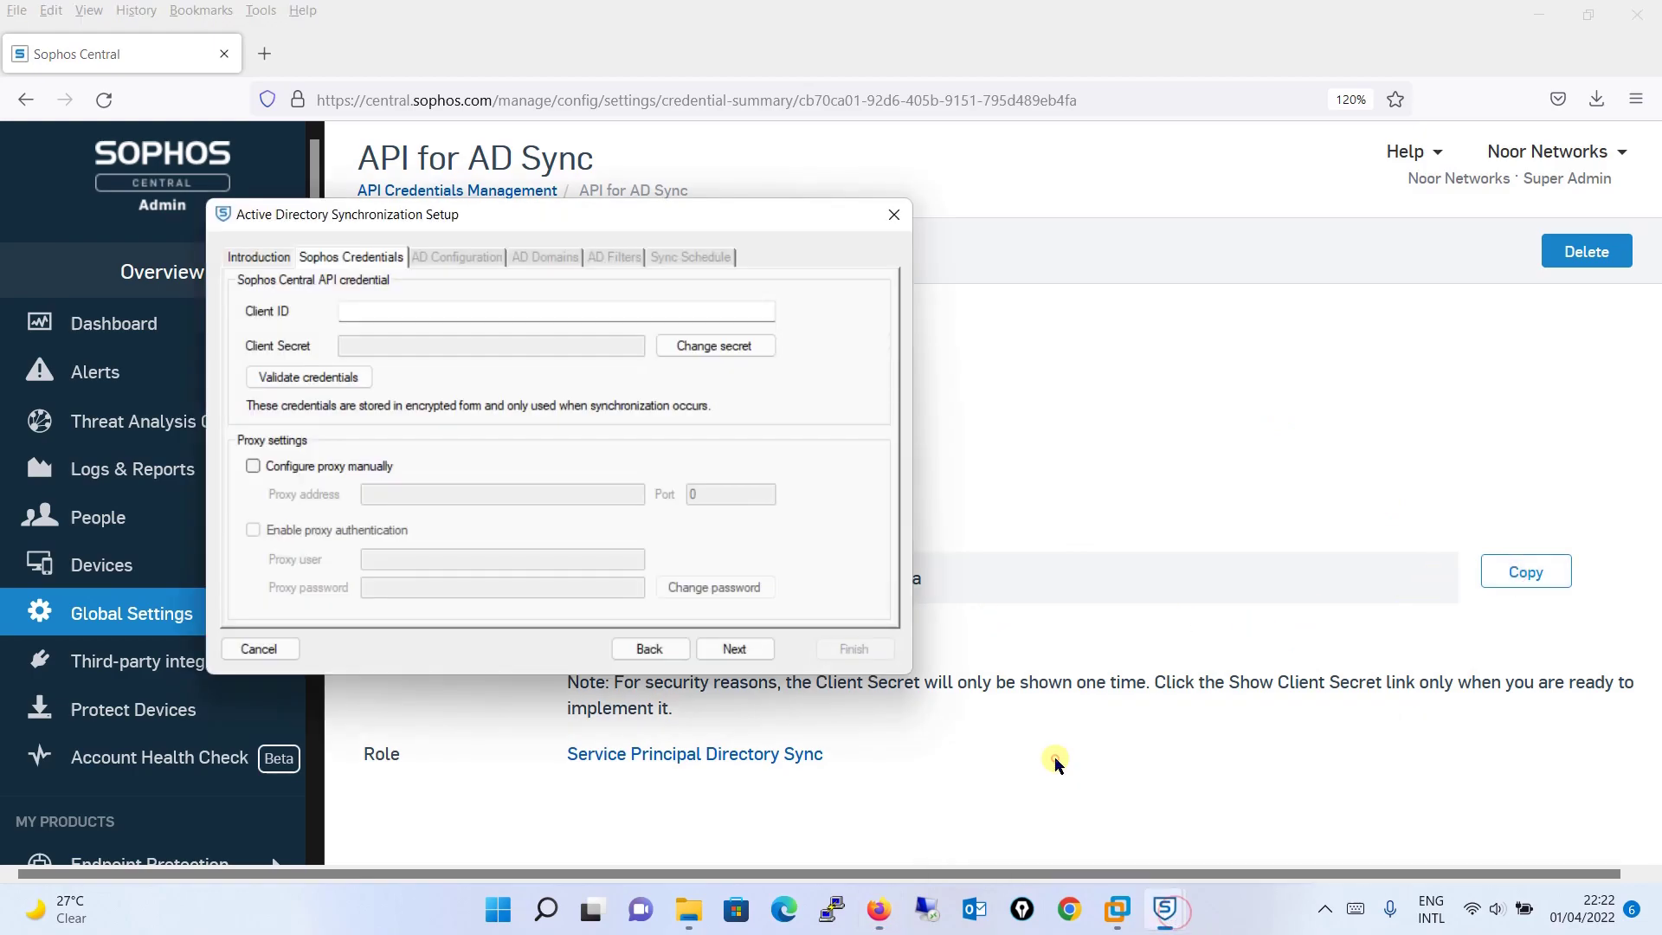
{"action": "left_click", "coordinate": [536, 313]}
{"action": "key", "text": "ctrl+v"}
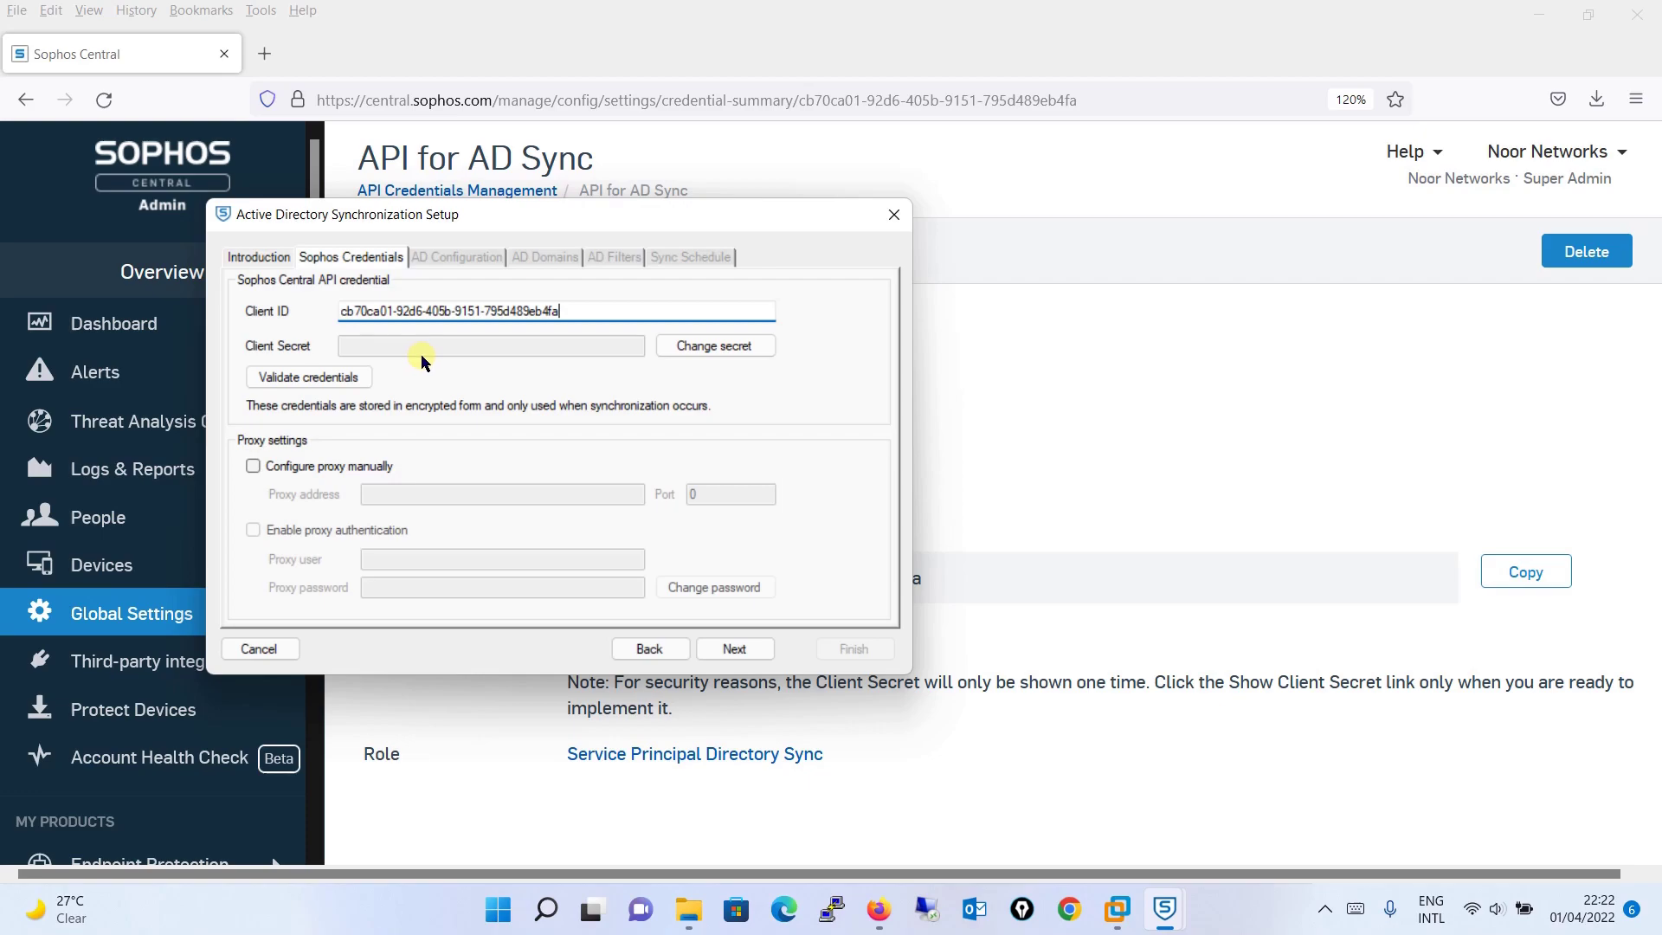
Reveal the client secret of the "API for AD Sync" credential and copy it, dismissing the HP Sure Run notification.
{"action": "left_click", "coordinate": [1005, 485]}
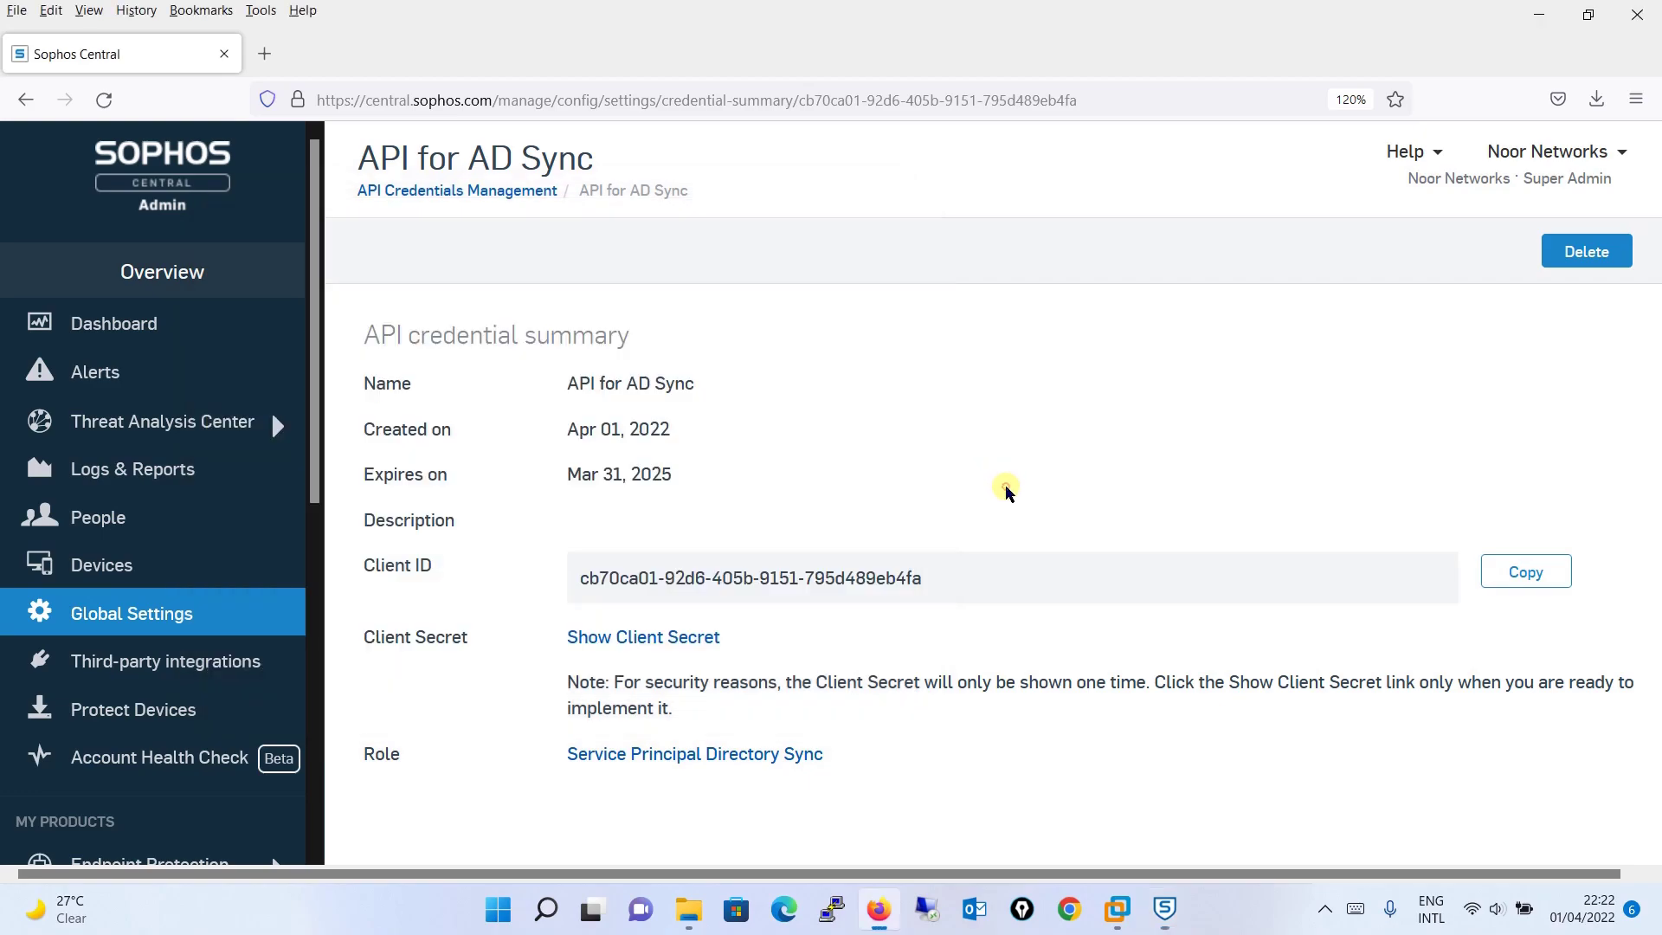
{"action": "left_click", "coordinate": [660, 640]}
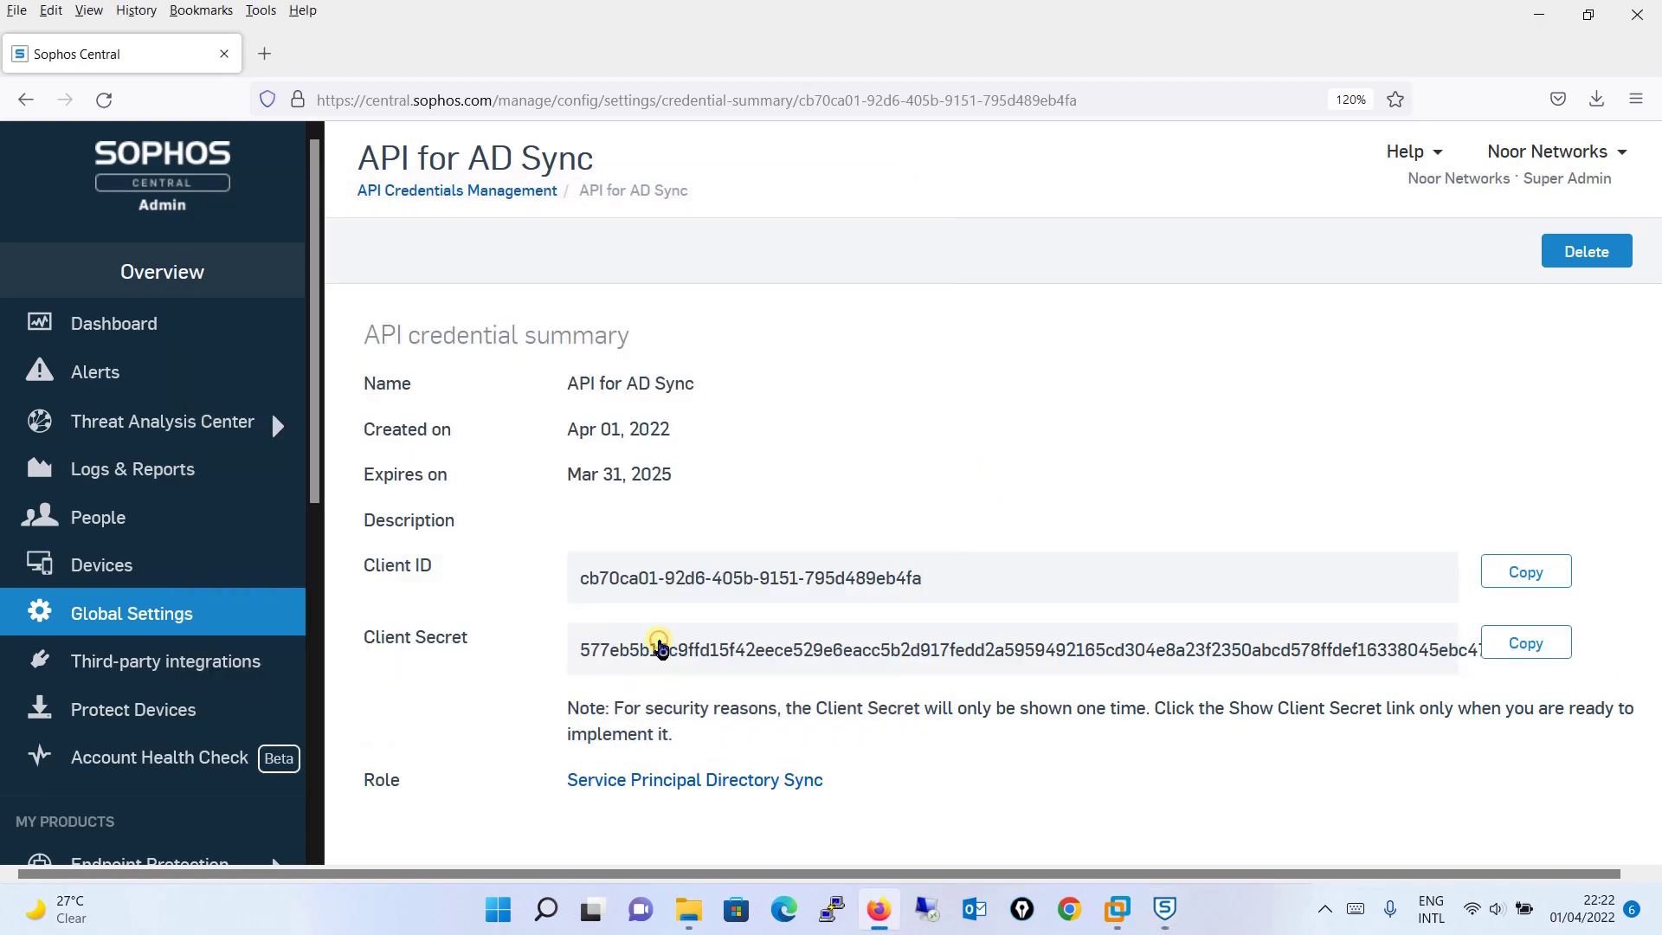
{"action": "left_click", "coordinate": [1526, 642]}
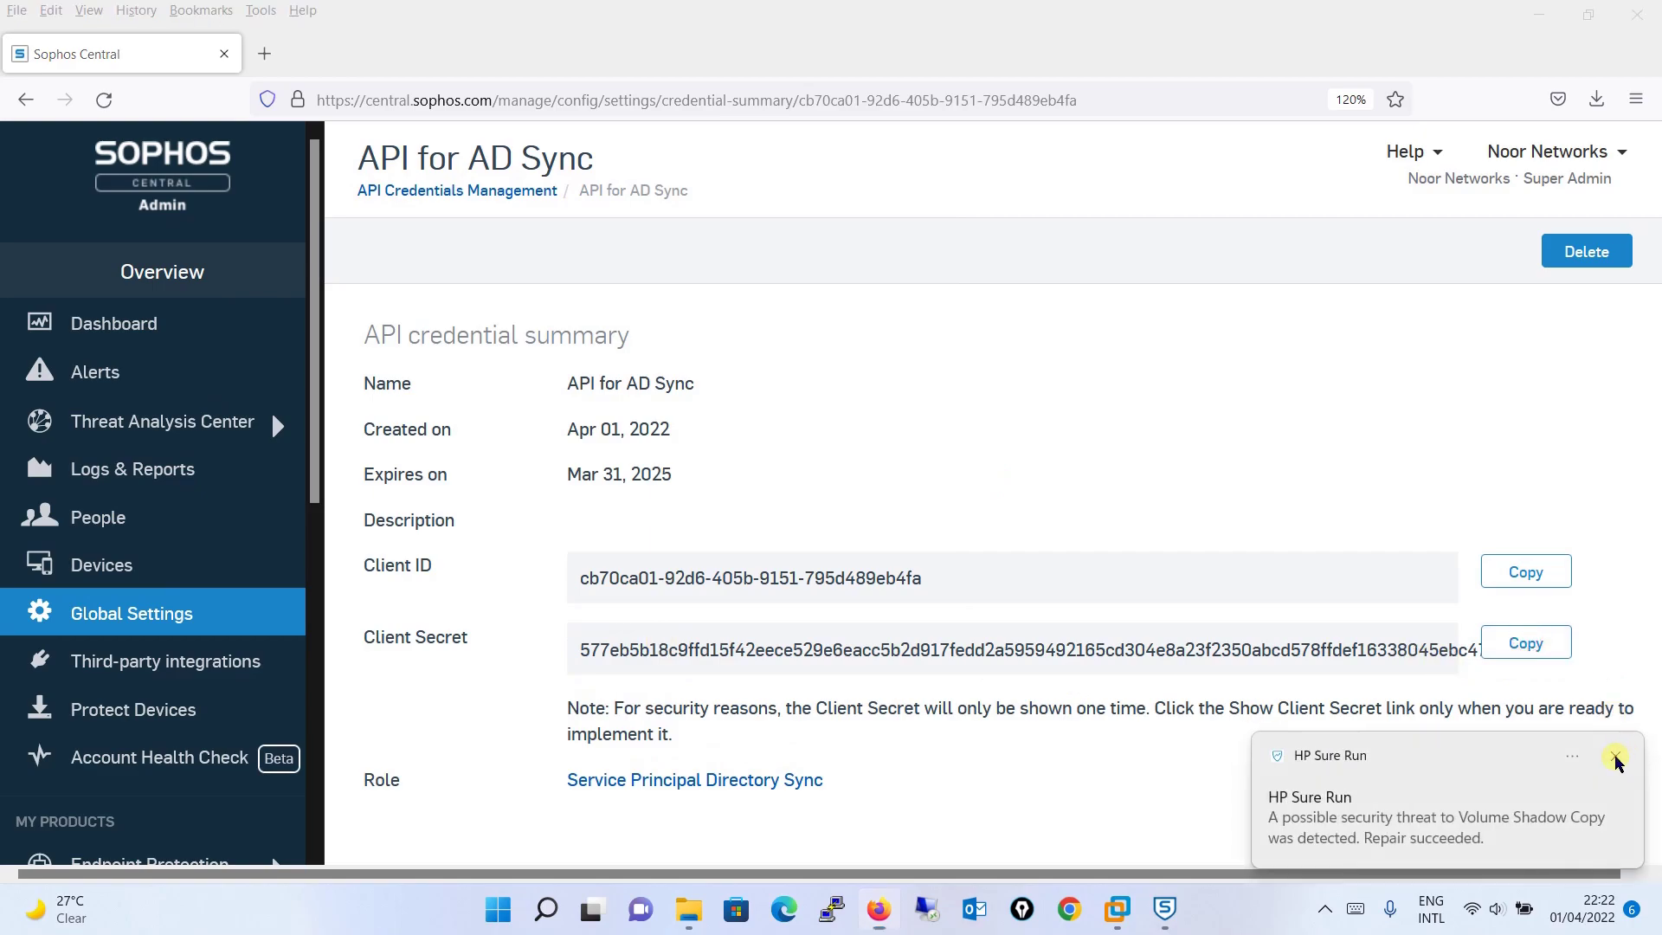
{"action": "left_click", "coordinate": [1615, 756]}
{"action": "left_click", "coordinate": [1527, 642]}
Paste the copied client secret into both secret fields of the AD Sync setup, apply it and continue to the AD configuration.
{"action": "mouse_move", "coordinate": [1117, 909]}
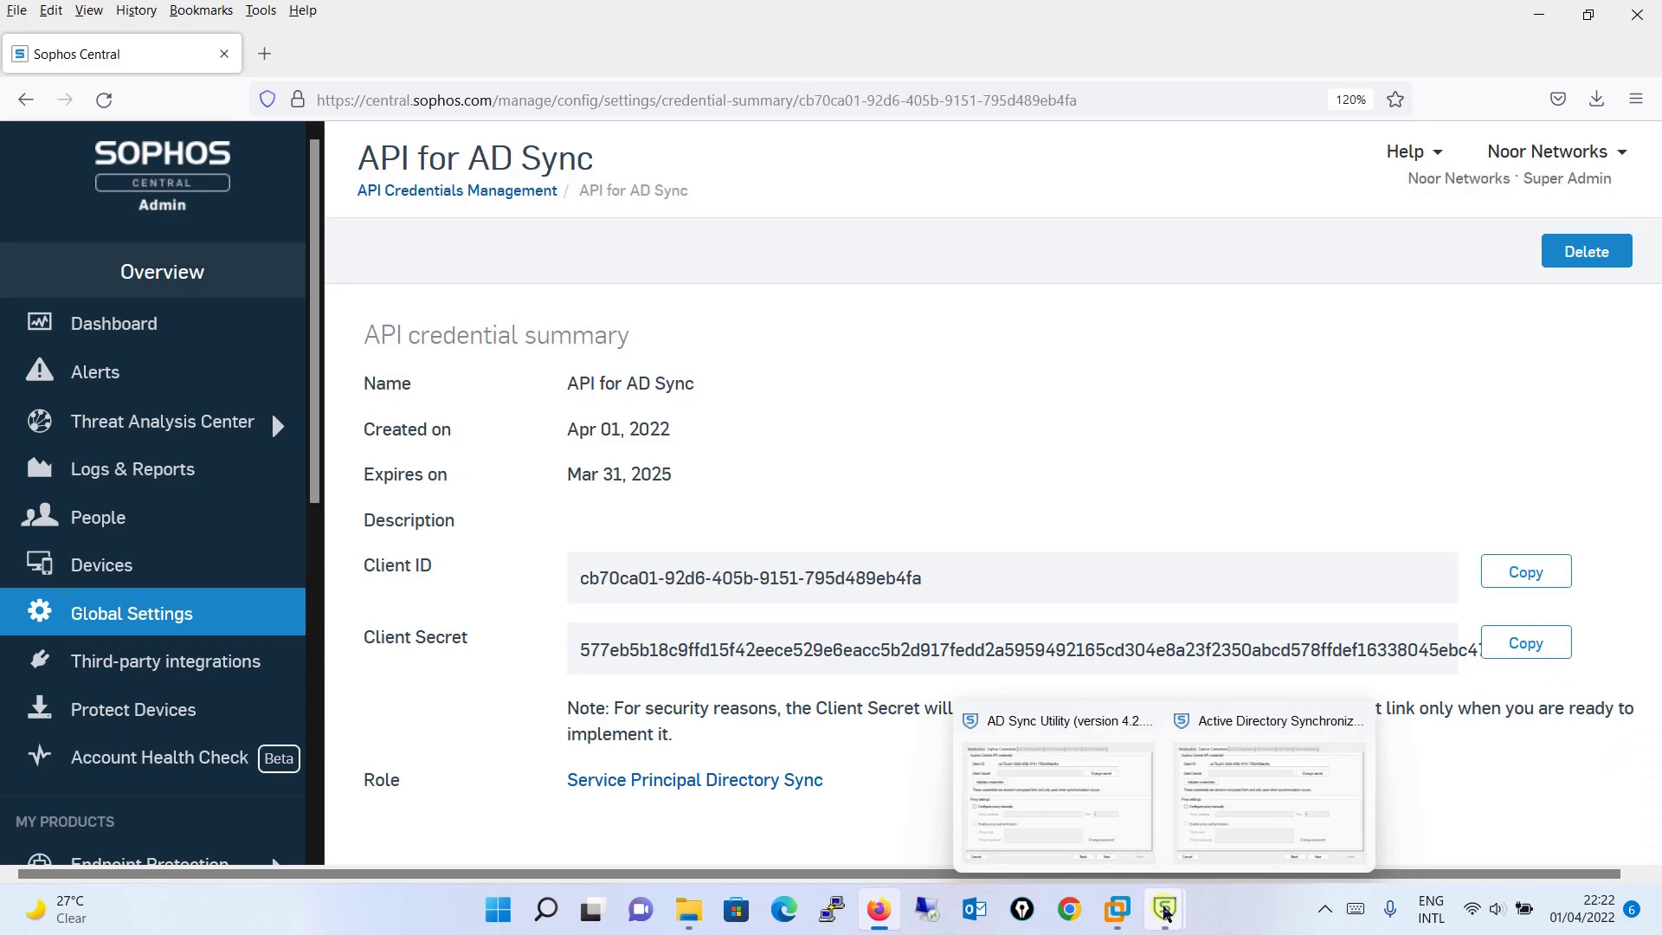
{"action": "left_click", "coordinate": [1117, 848]}
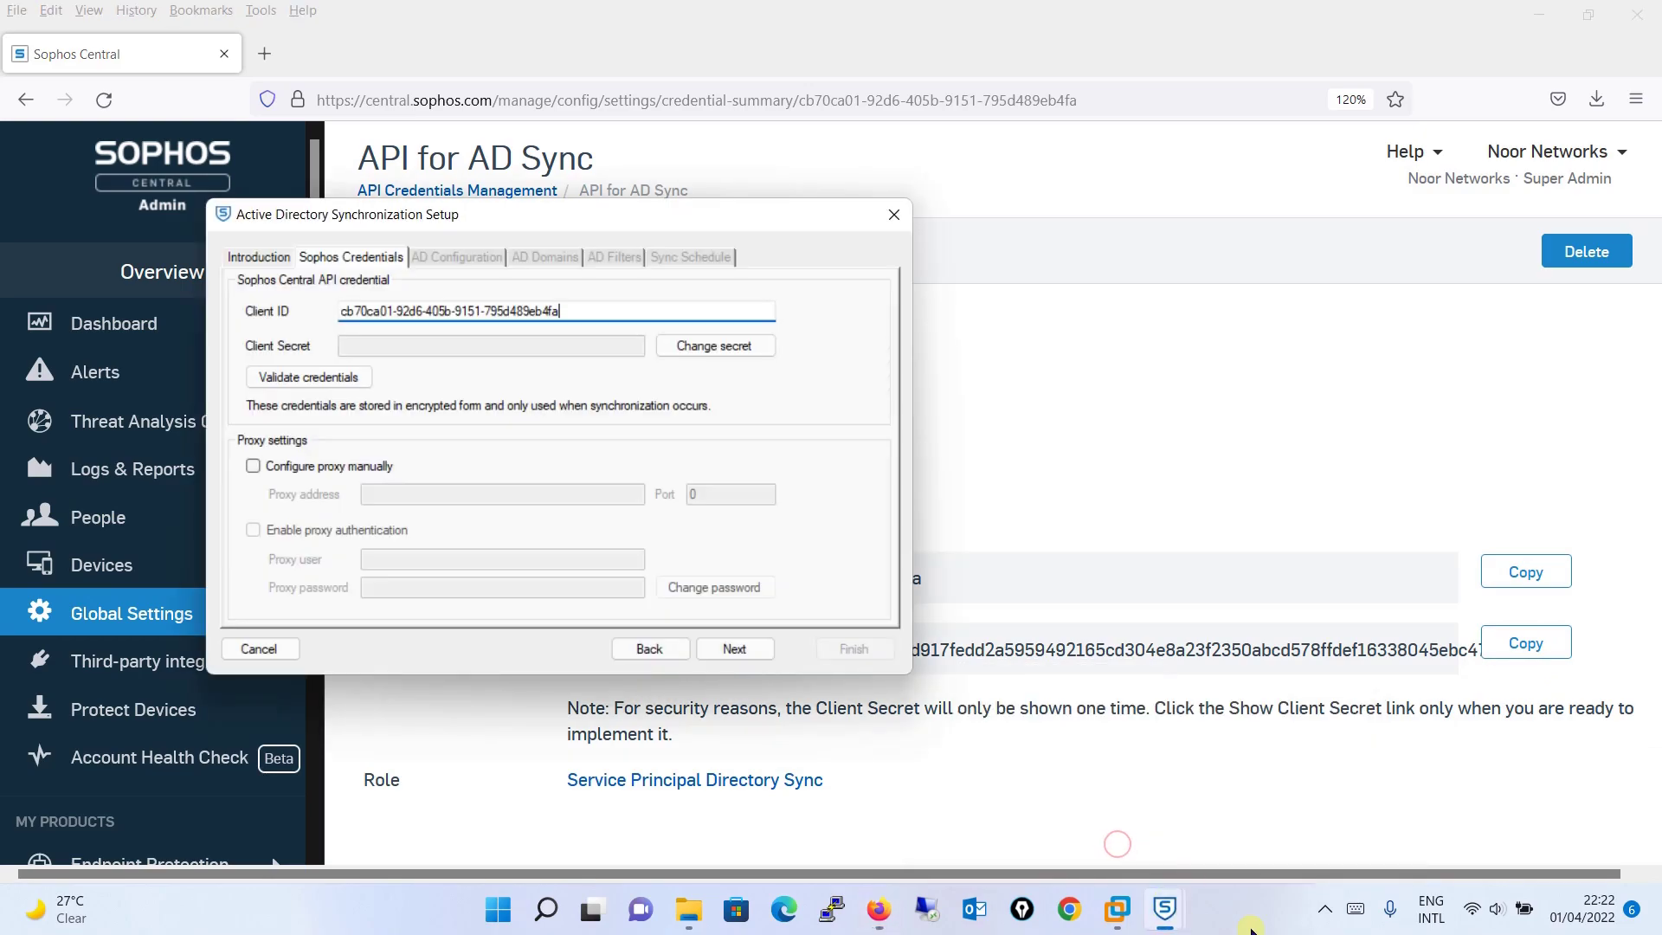
{"action": "left_click", "coordinate": [1274, 916]}
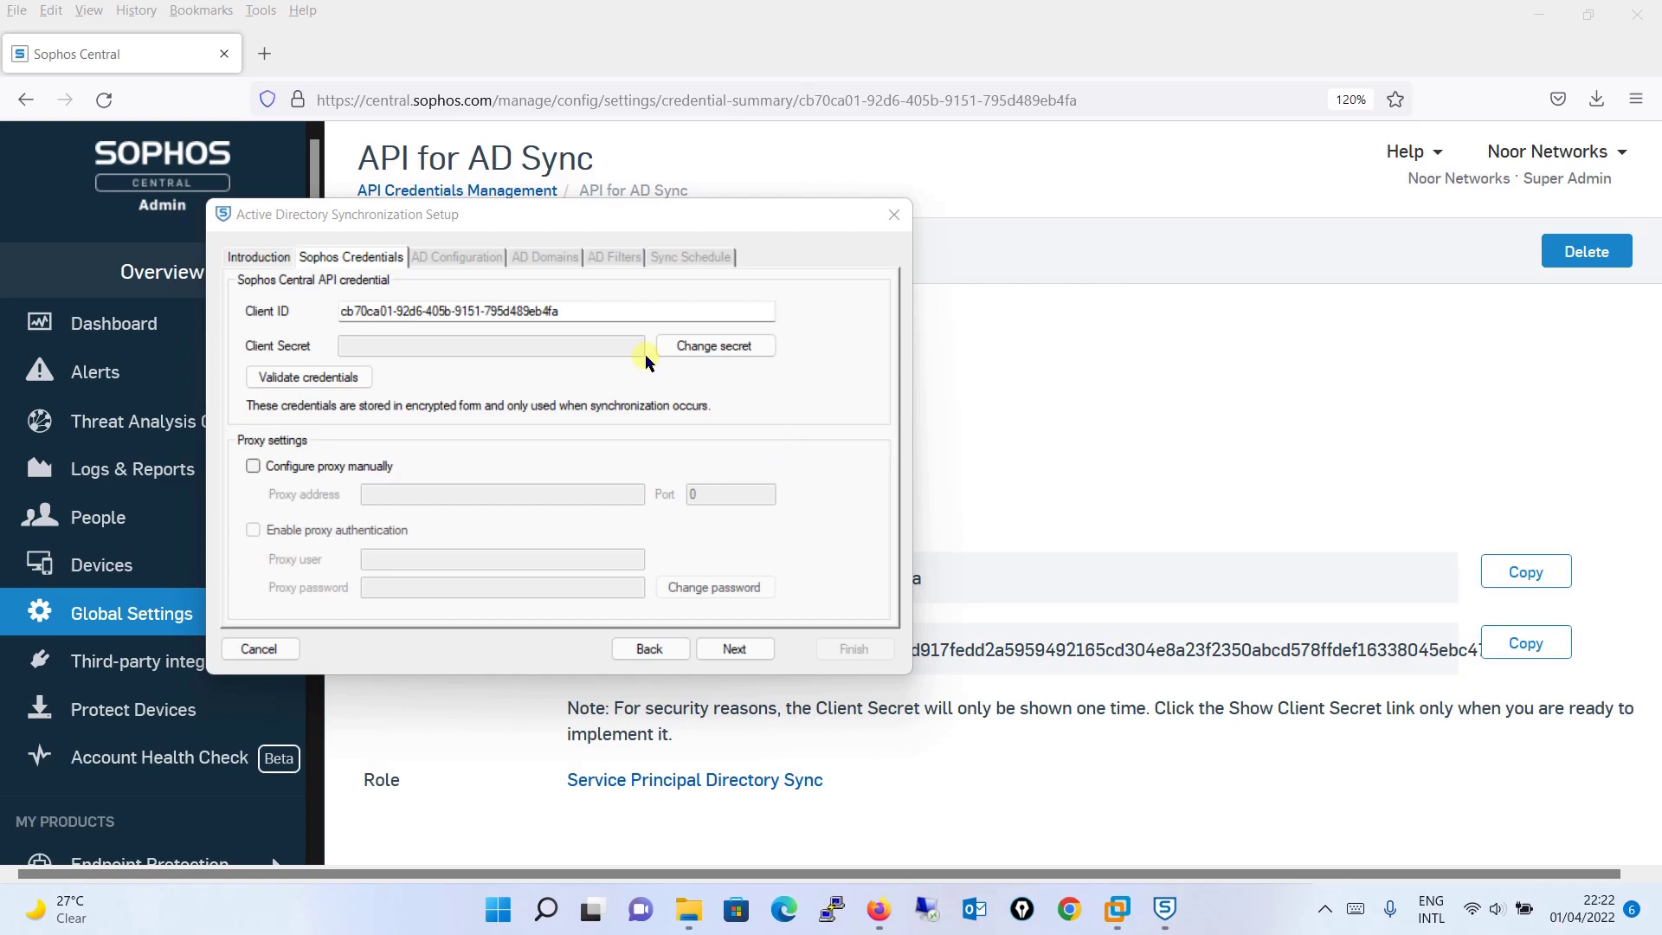
{"action": "left_click", "coordinate": [699, 348]}
{"action": "left_click", "coordinate": [609, 415]}
{"action": "key", "text": "ctrl+v"}
{"action": "left_click", "coordinate": [600, 438]}
{"action": "key", "text": "ctrl+v"}
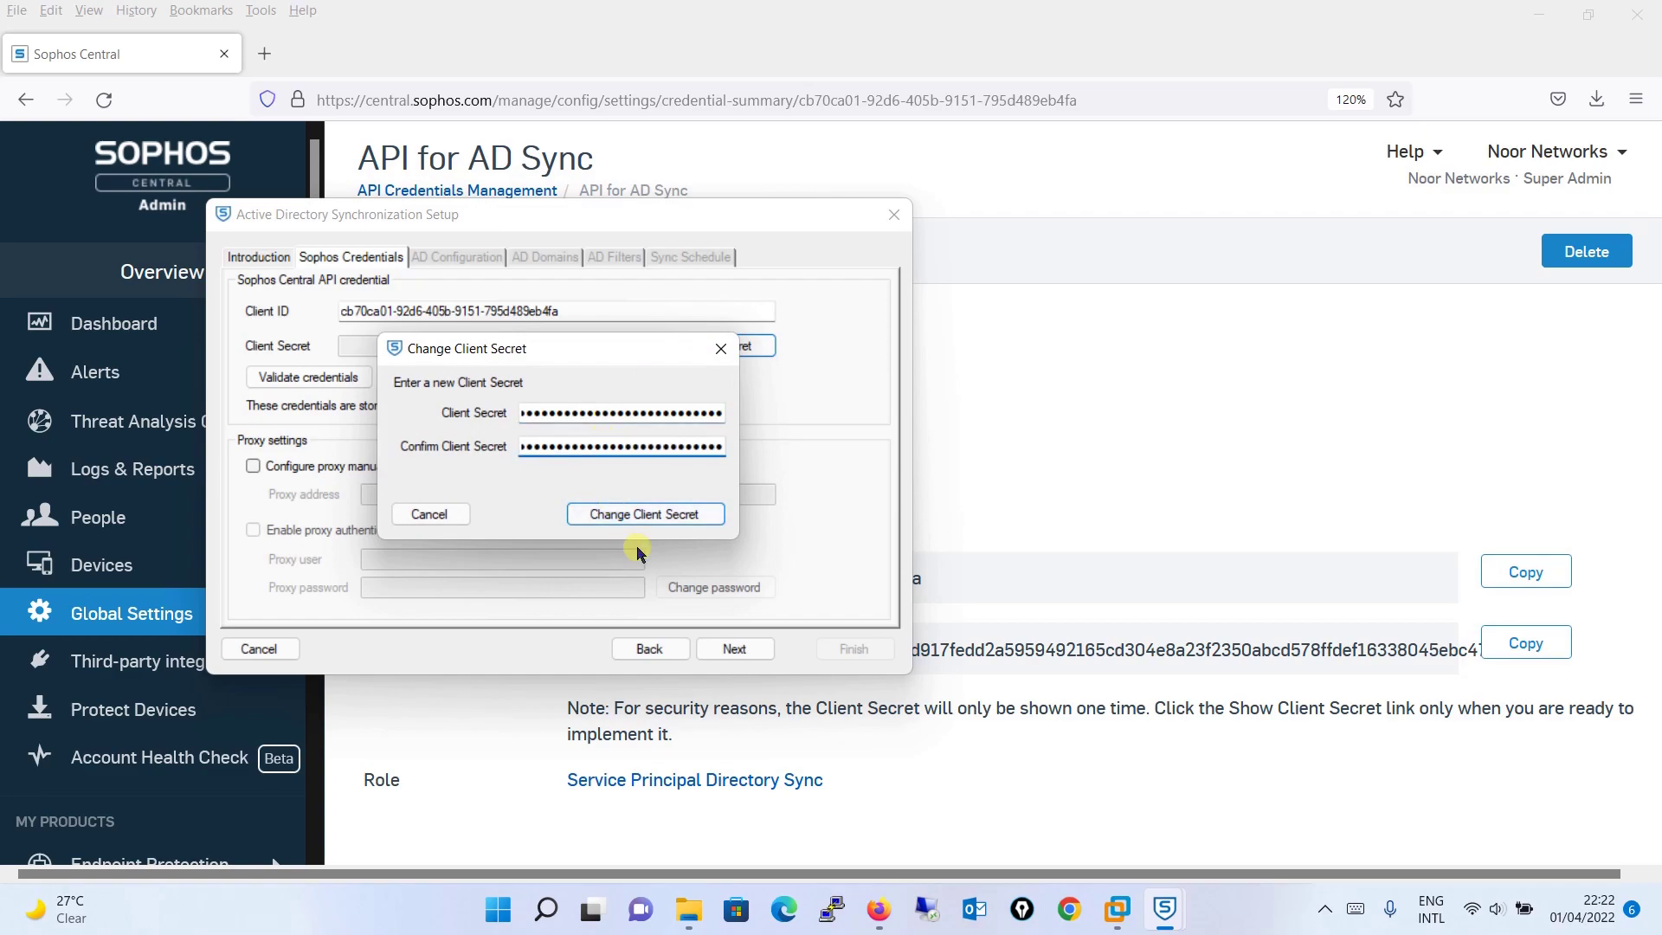
{"action": "left_click", "coordinate": [671, 515]}
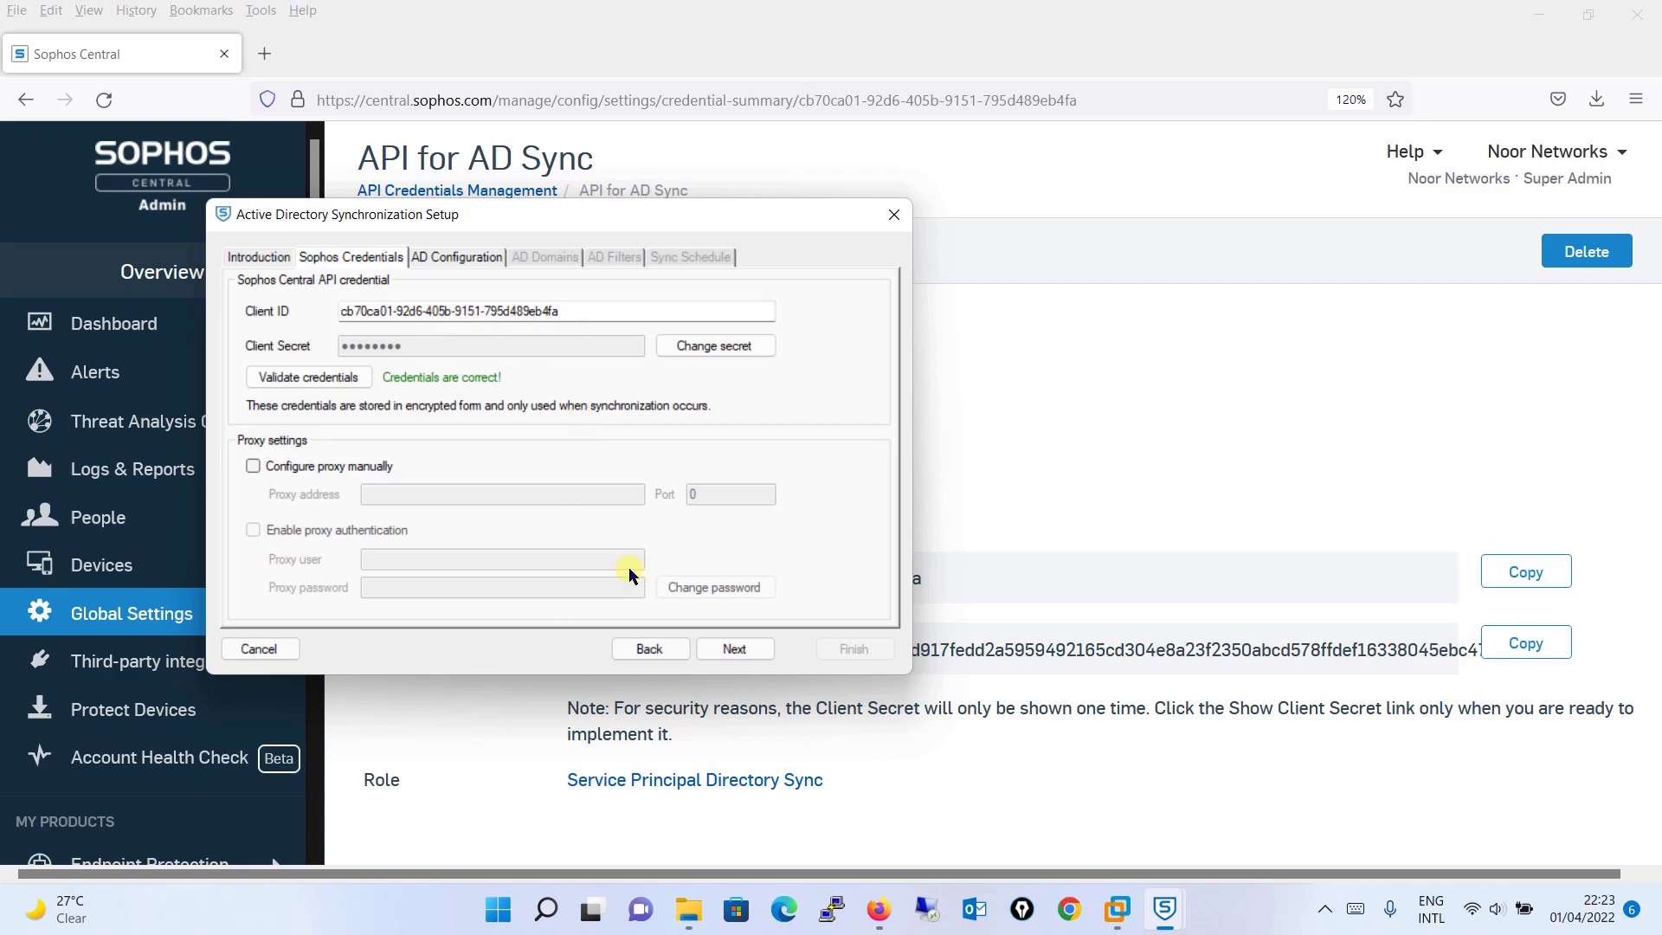
{"action": "left_click", "coordinate": [749, 652]}
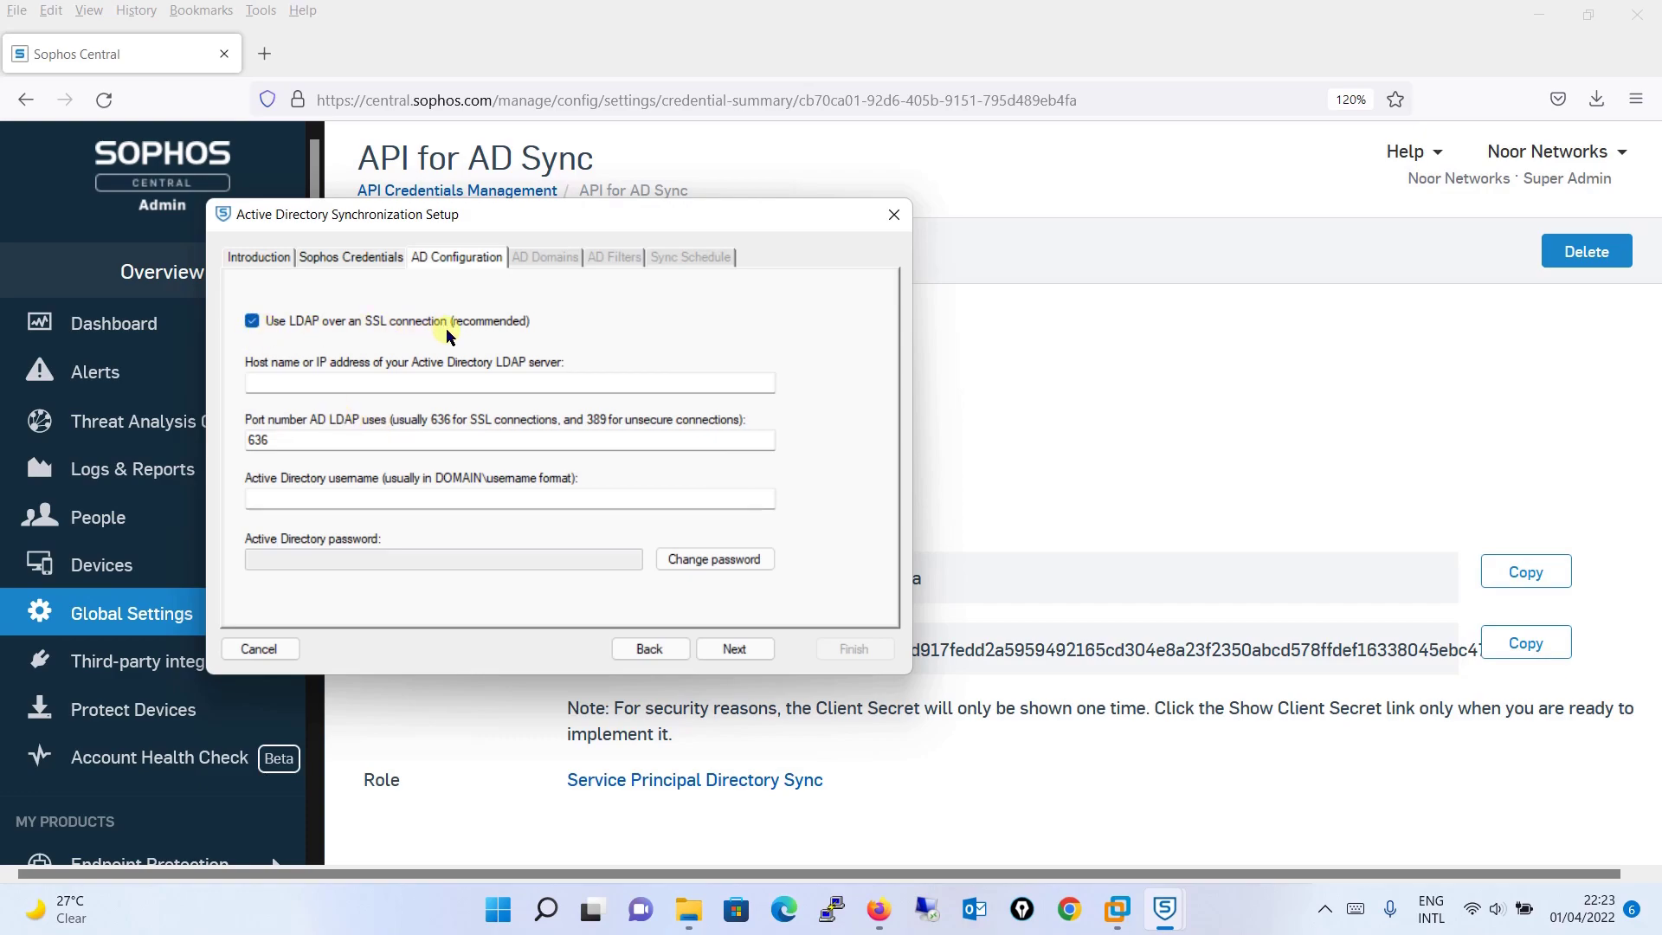
Configure the AD connection without LDAP over SSL, using server 10.1.1.50, port 389 and username Noornetworks\administrator.
{"action": "left_click", "coordinate": [251, 322]}
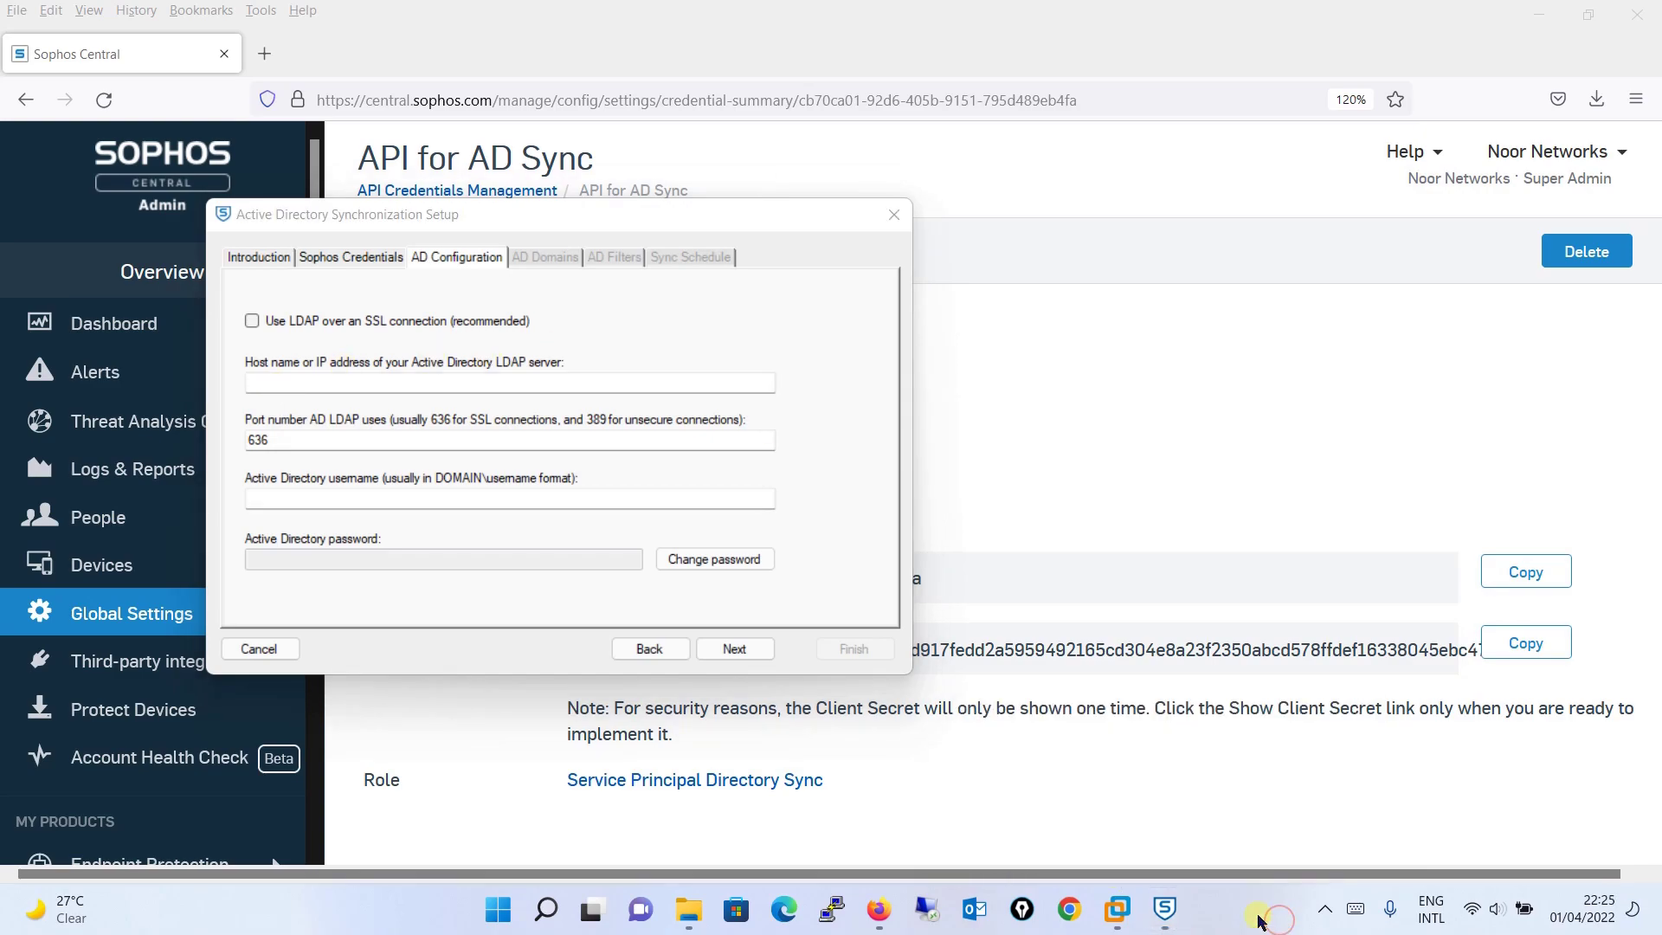
{"action": "left_click", "coordinate": [574, 383]}
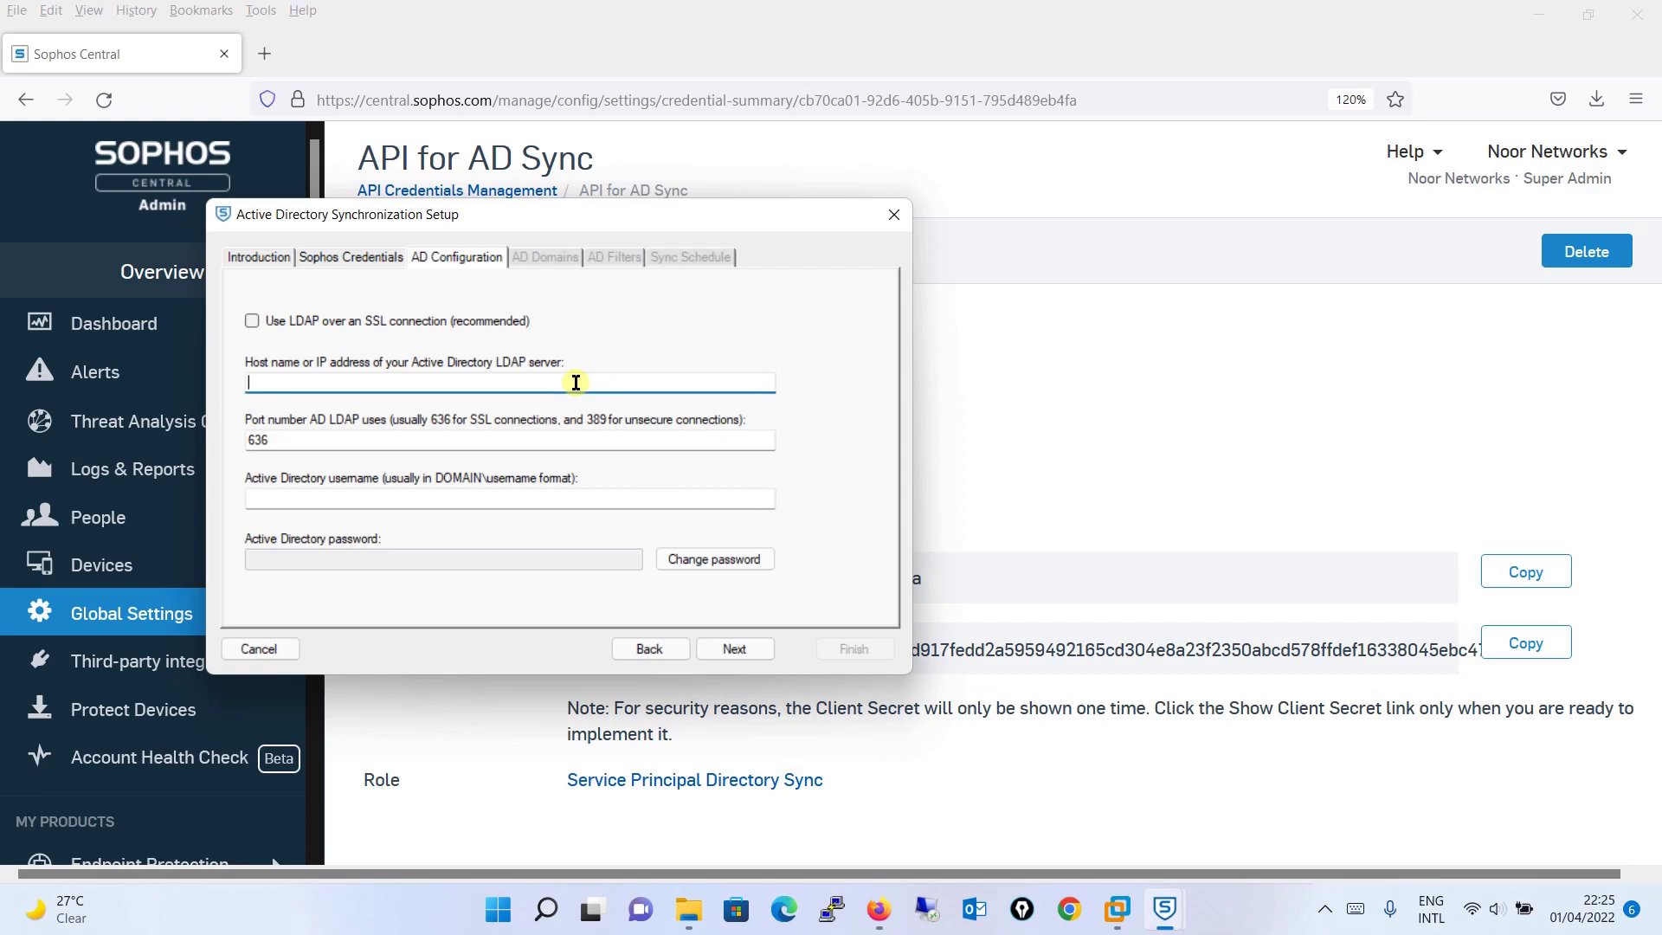
{"action": "type", "text": "10.1.1.50"}
{"action": "left_click_drag", "start_coordinate": [331, 441], "coordinate": [232, 439]}
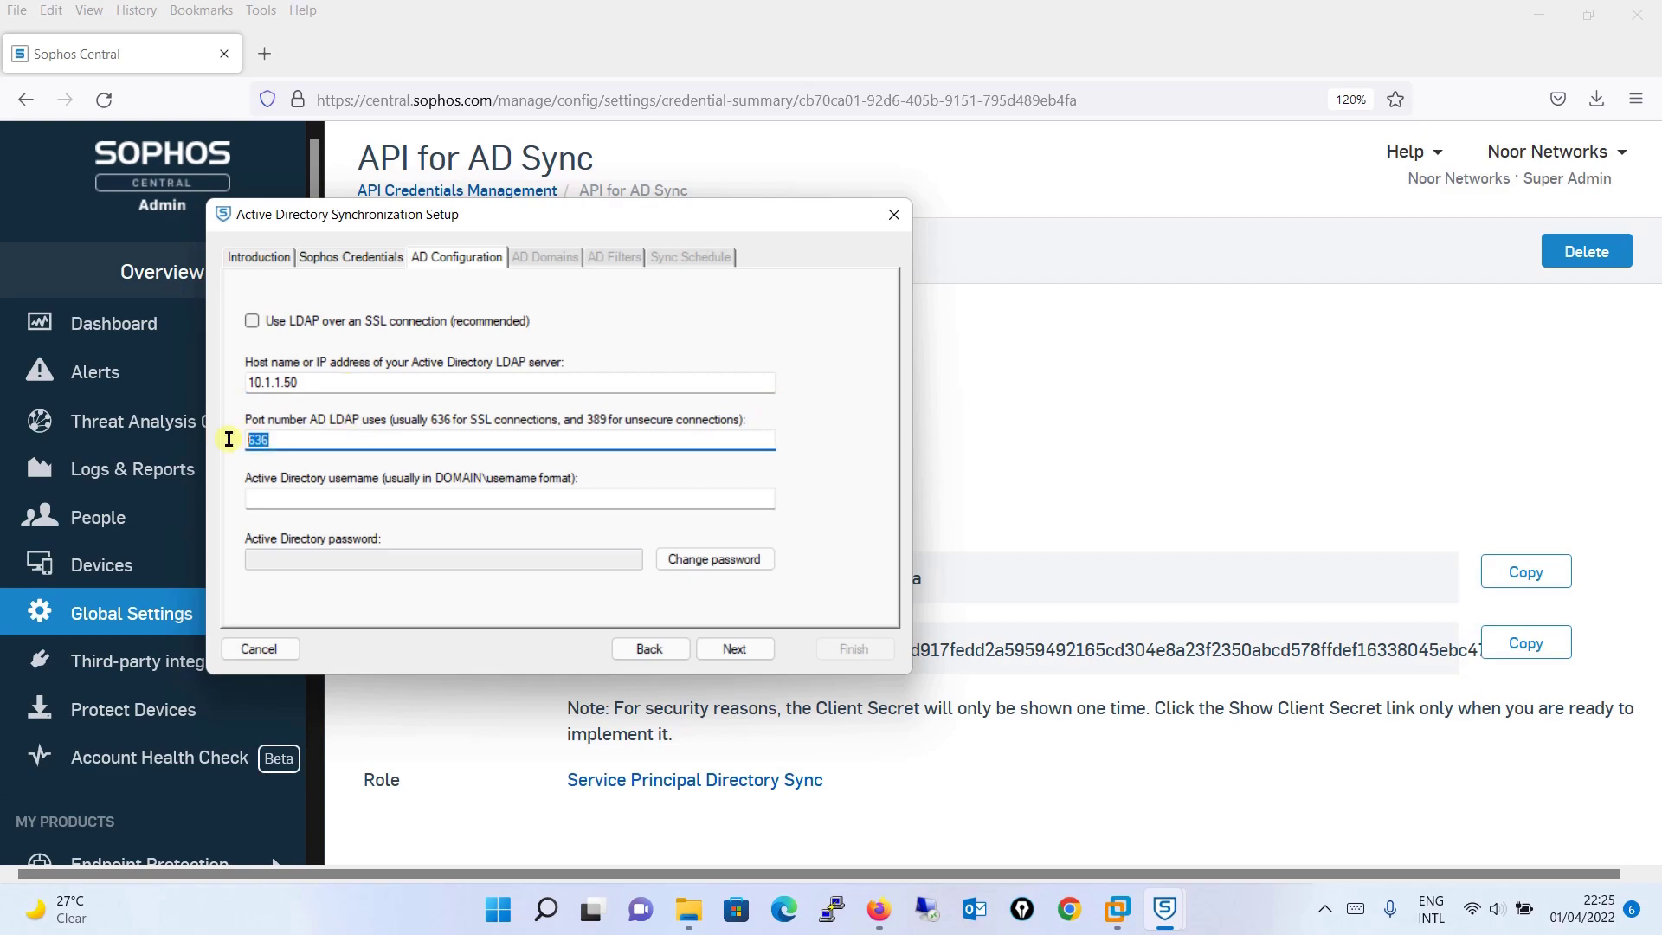
{"action": "type", "text": "389"}
{"action": "left_click", "coordinate": [303, 501]}
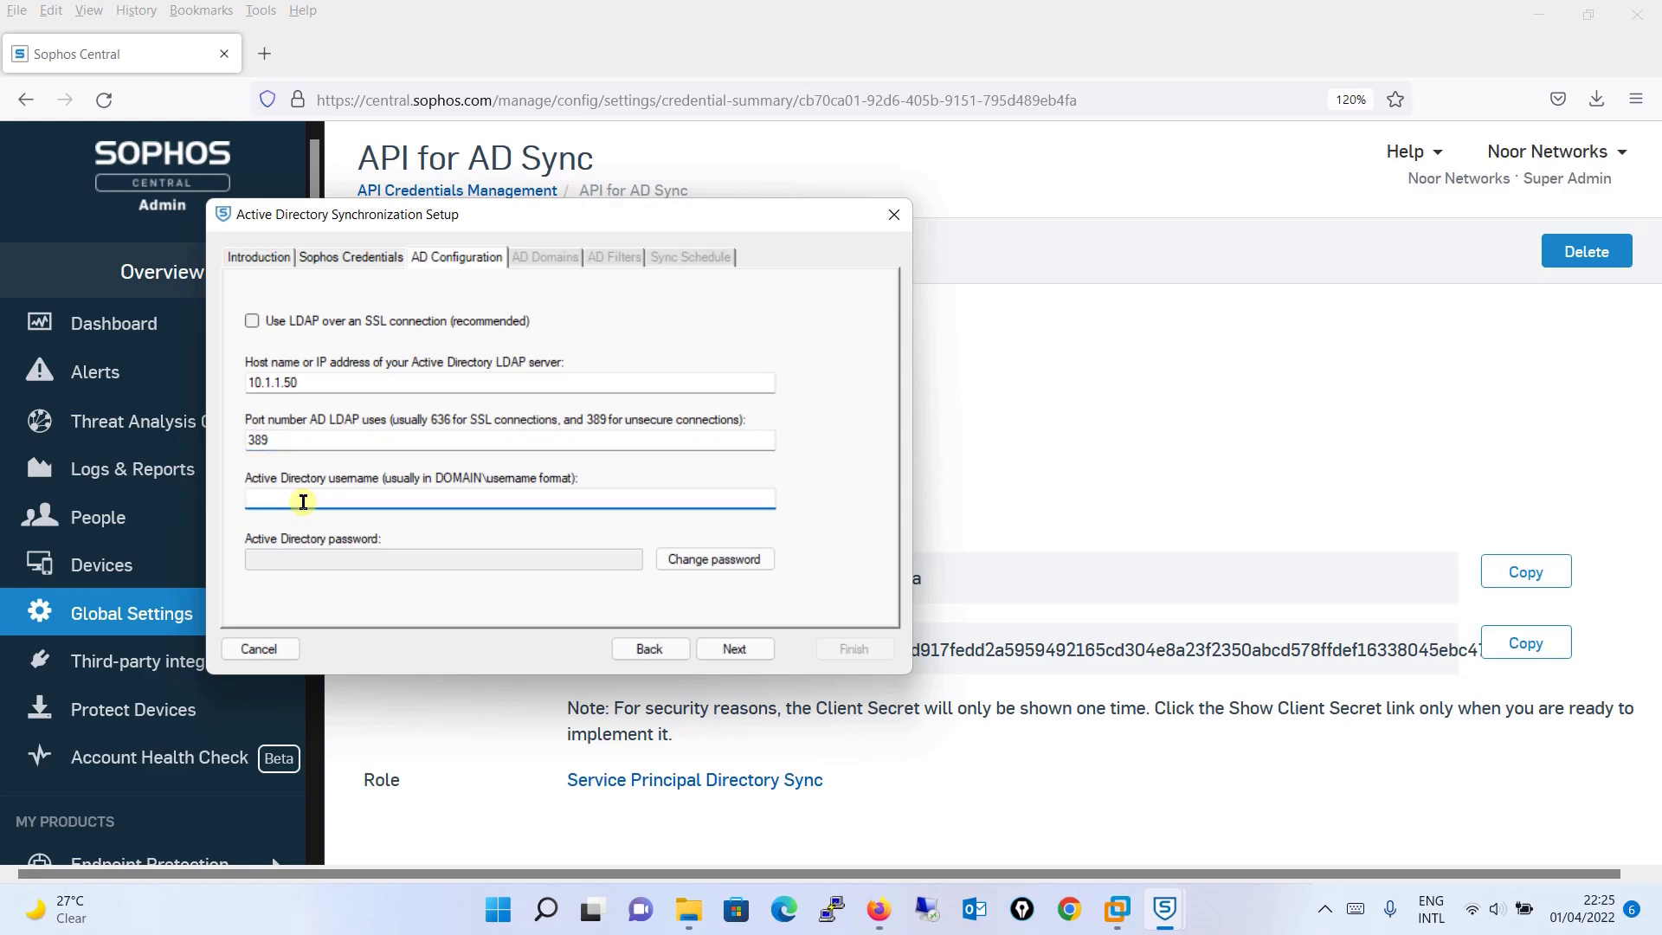
{"action": "type", "text": "Noornetwo"}
{"action": "type", "text": "rks\\administrator"}
Enter and confirm the Active Directory password, apply it and continue to the domain selection.
{"action": "left_click", "coordinate": [730, 555]}
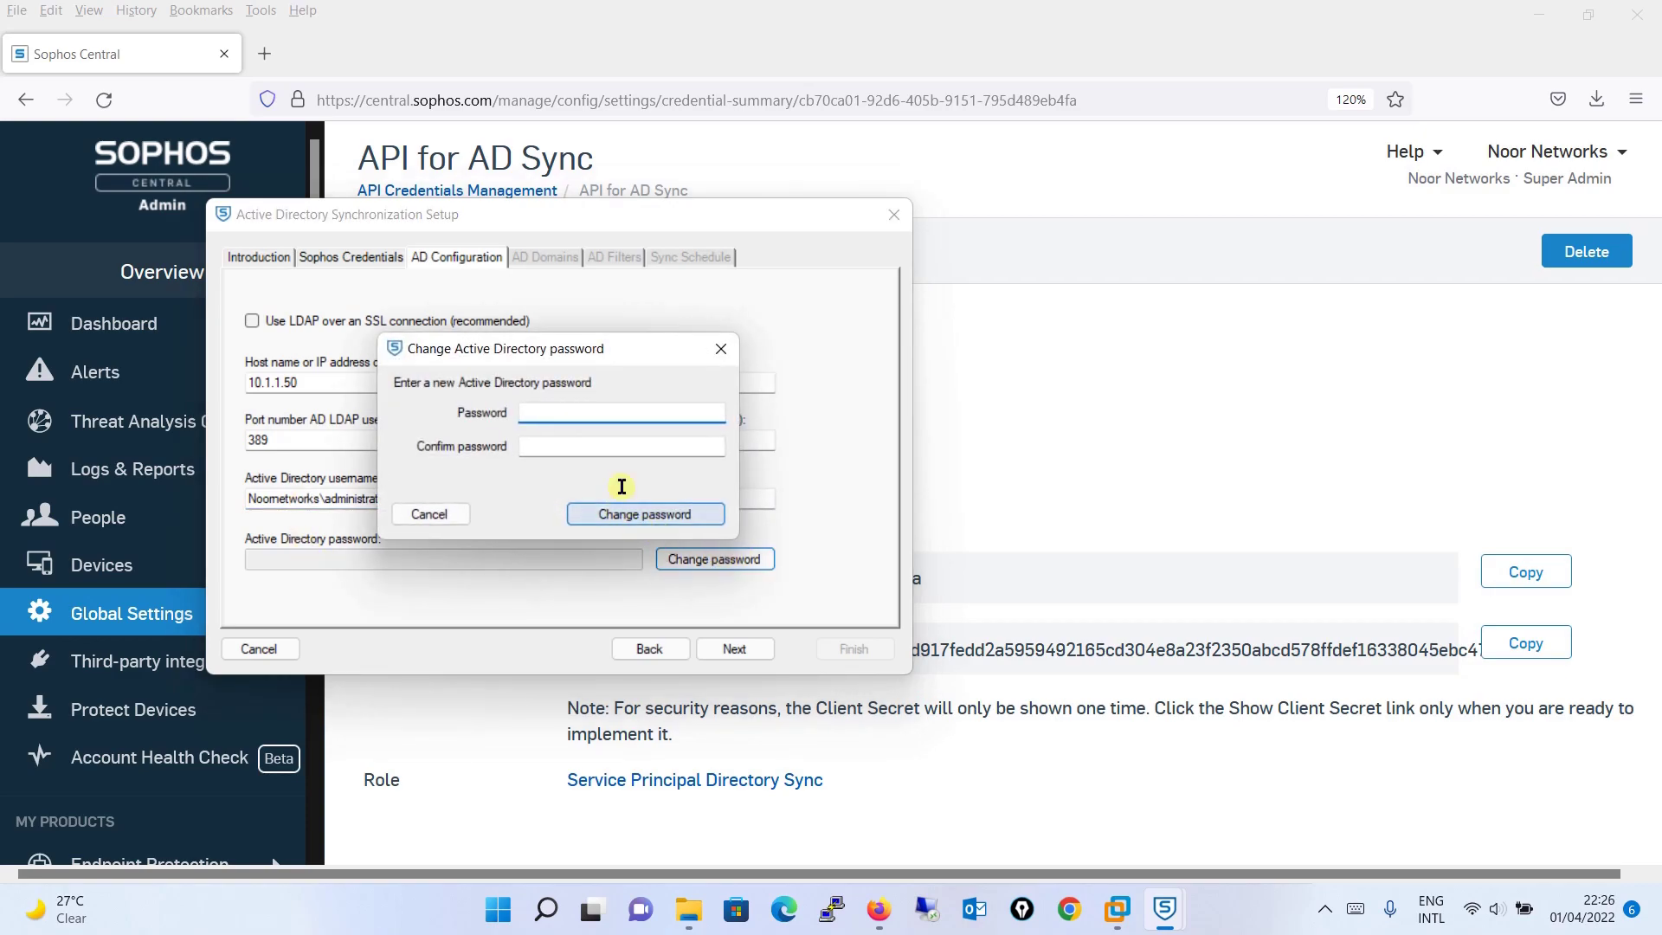
{"action": "left_click", "coordinate": [728, 345]}
{"action": "left_click", "coordinate": [705, 560]}
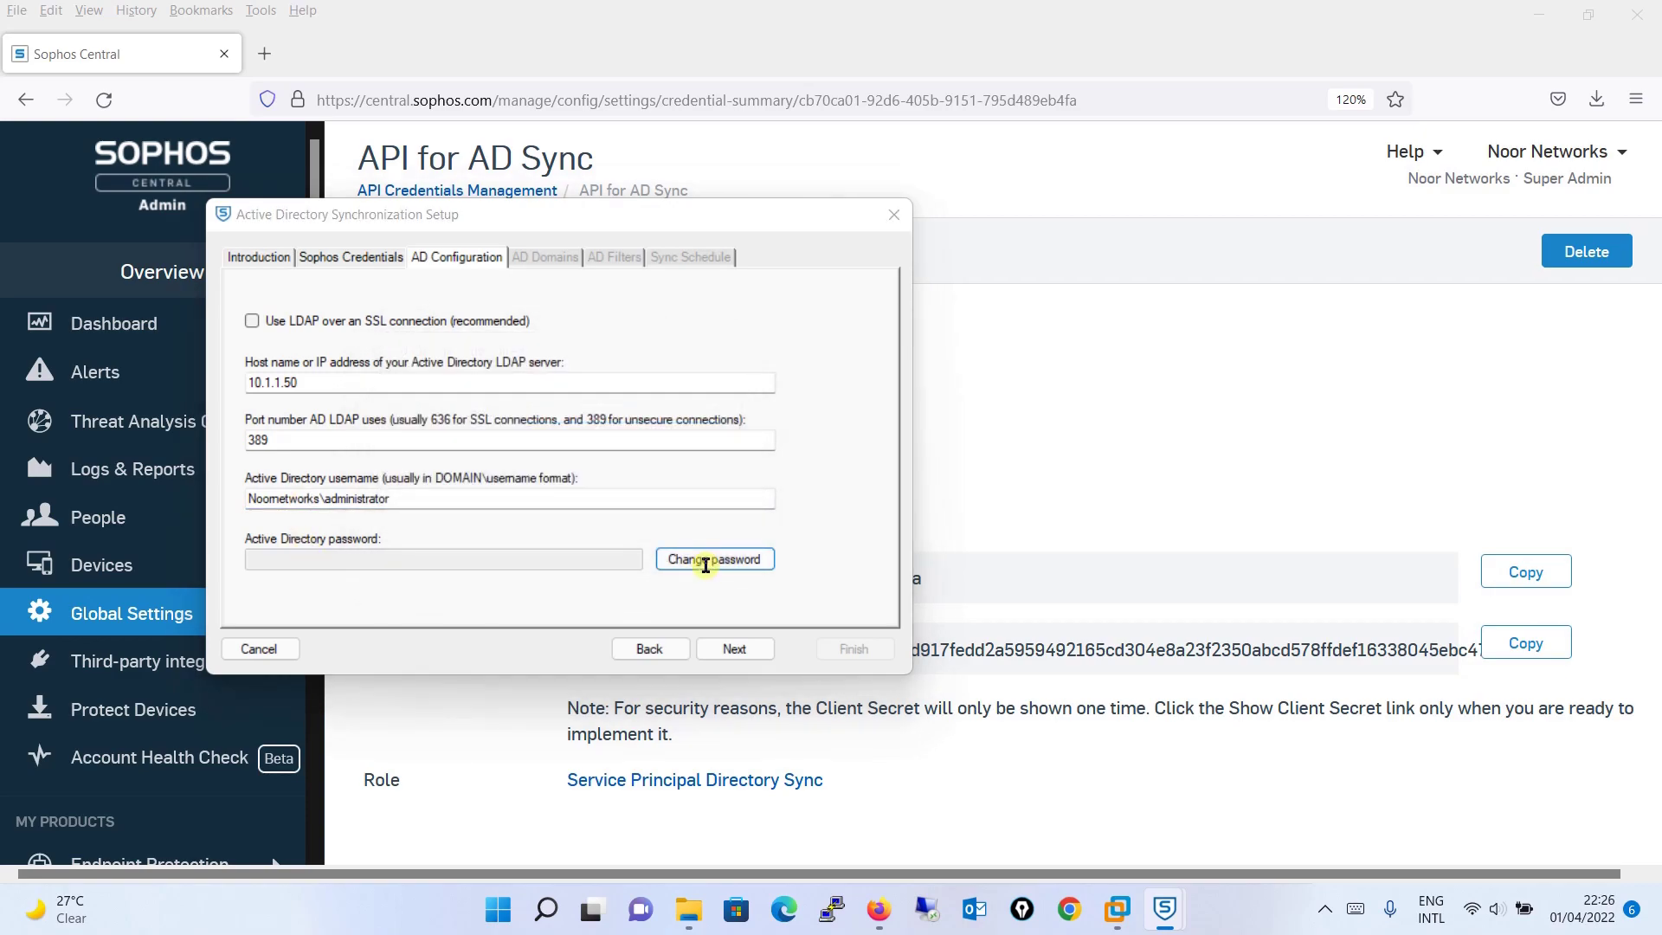
{"action": "type", "text": "••••••••••"}
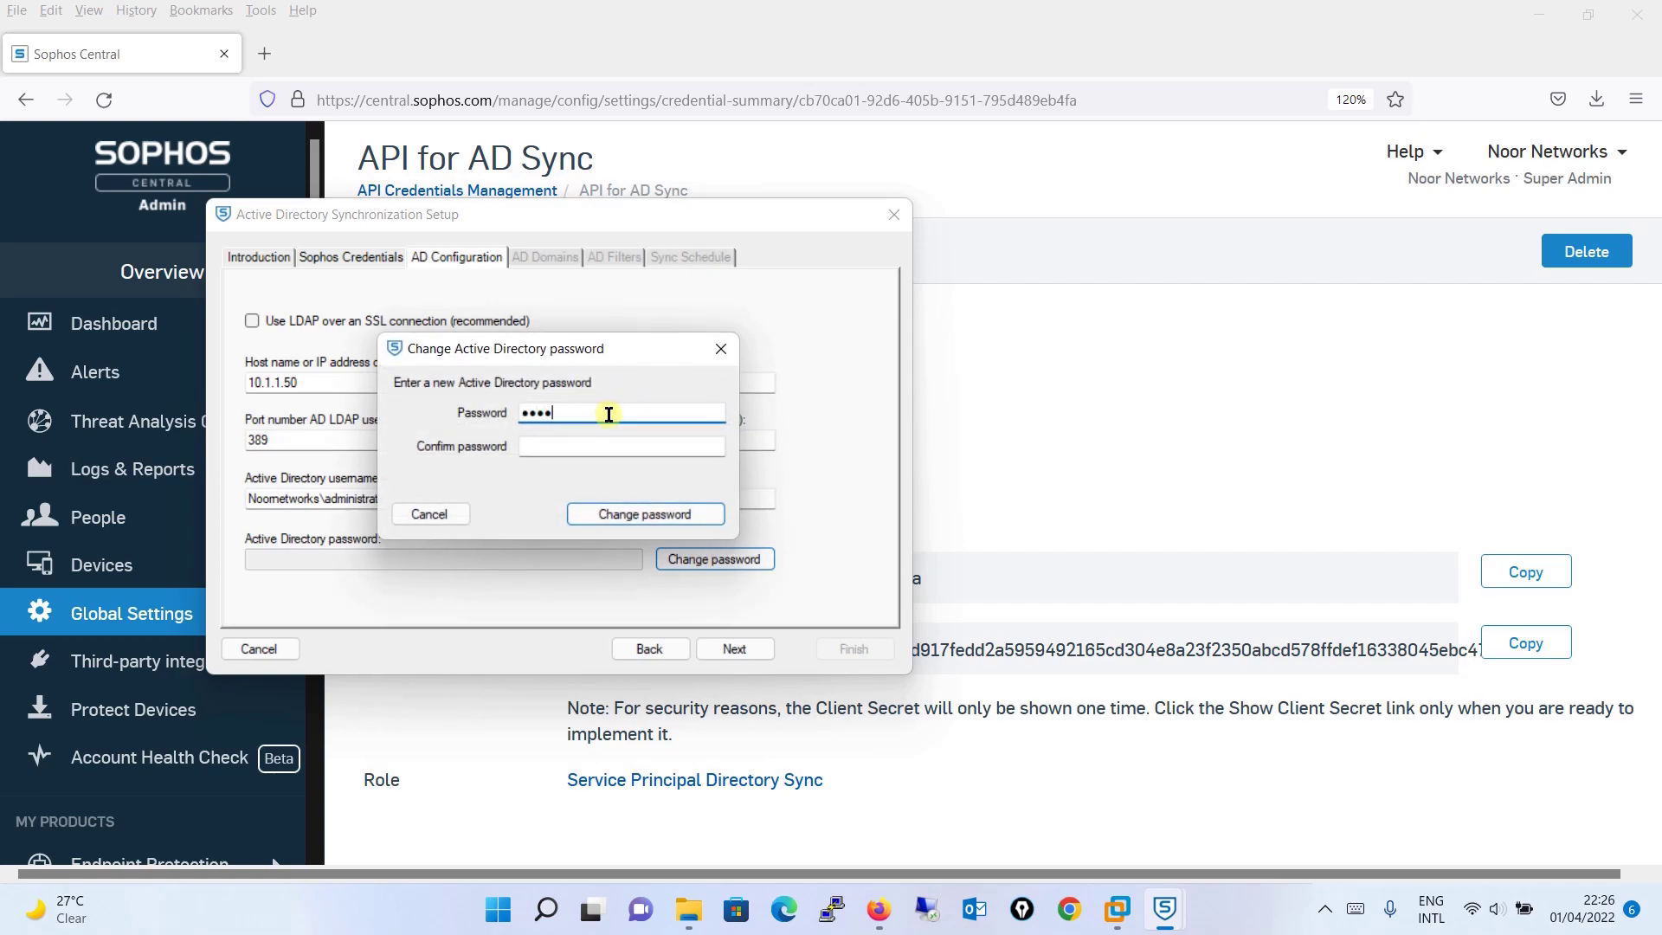
{"action": "key", "text": "Tab"}
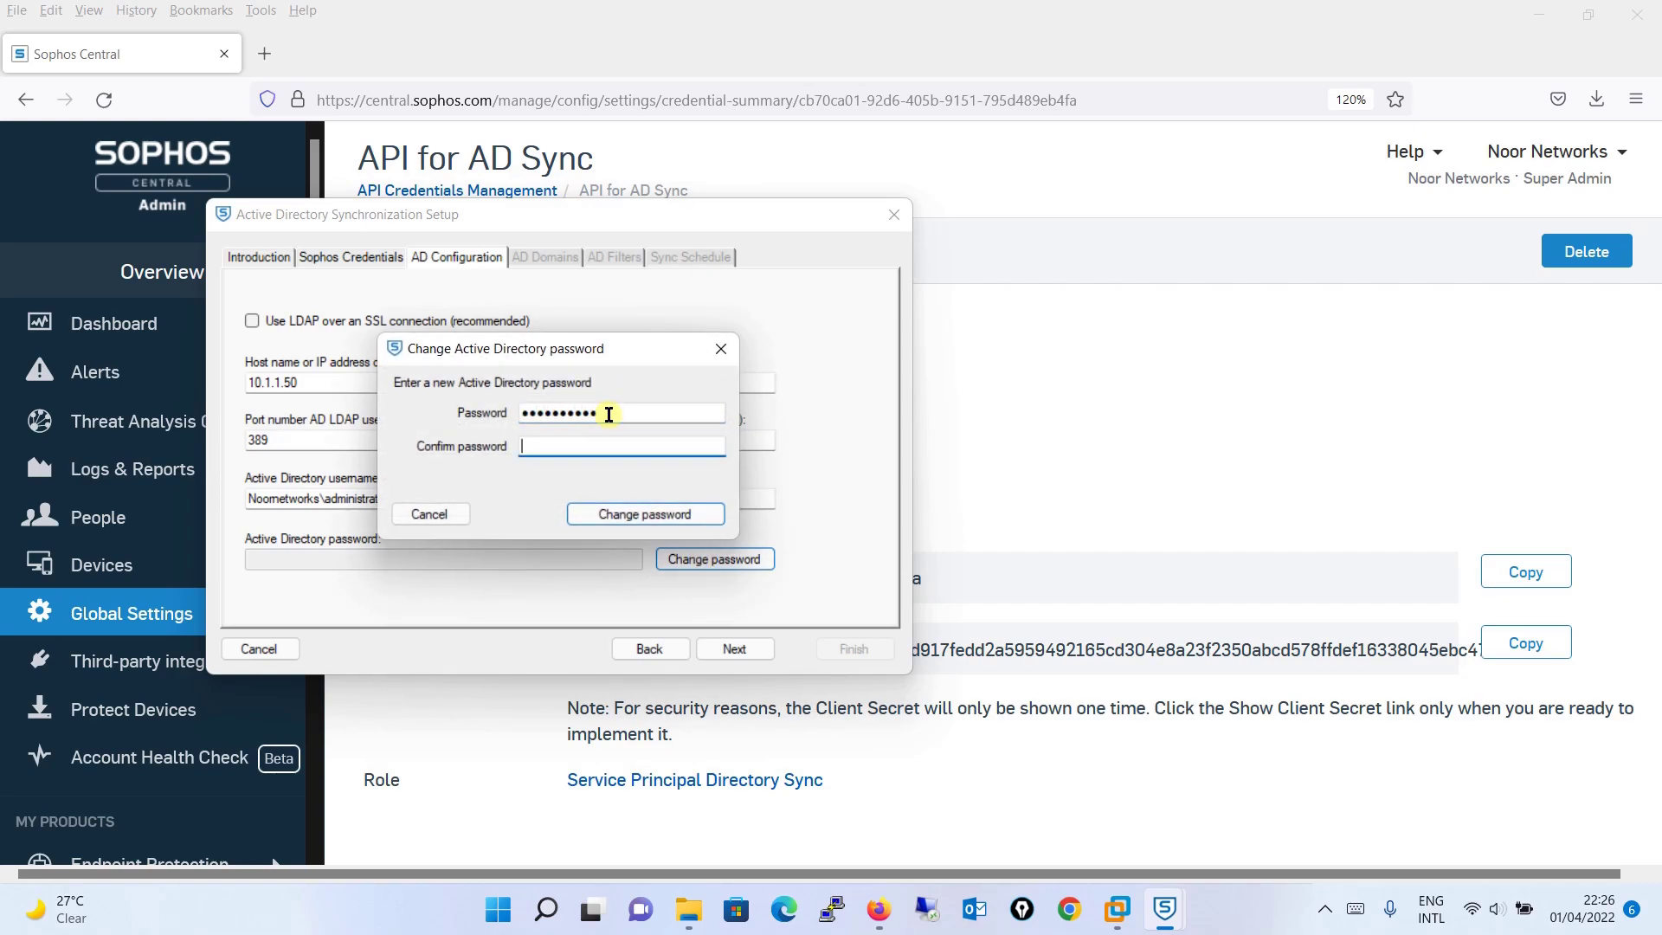
{"action": "type", "text": "••••••••••"}
{"action": "left_click", "coordinate": [686, 516]}
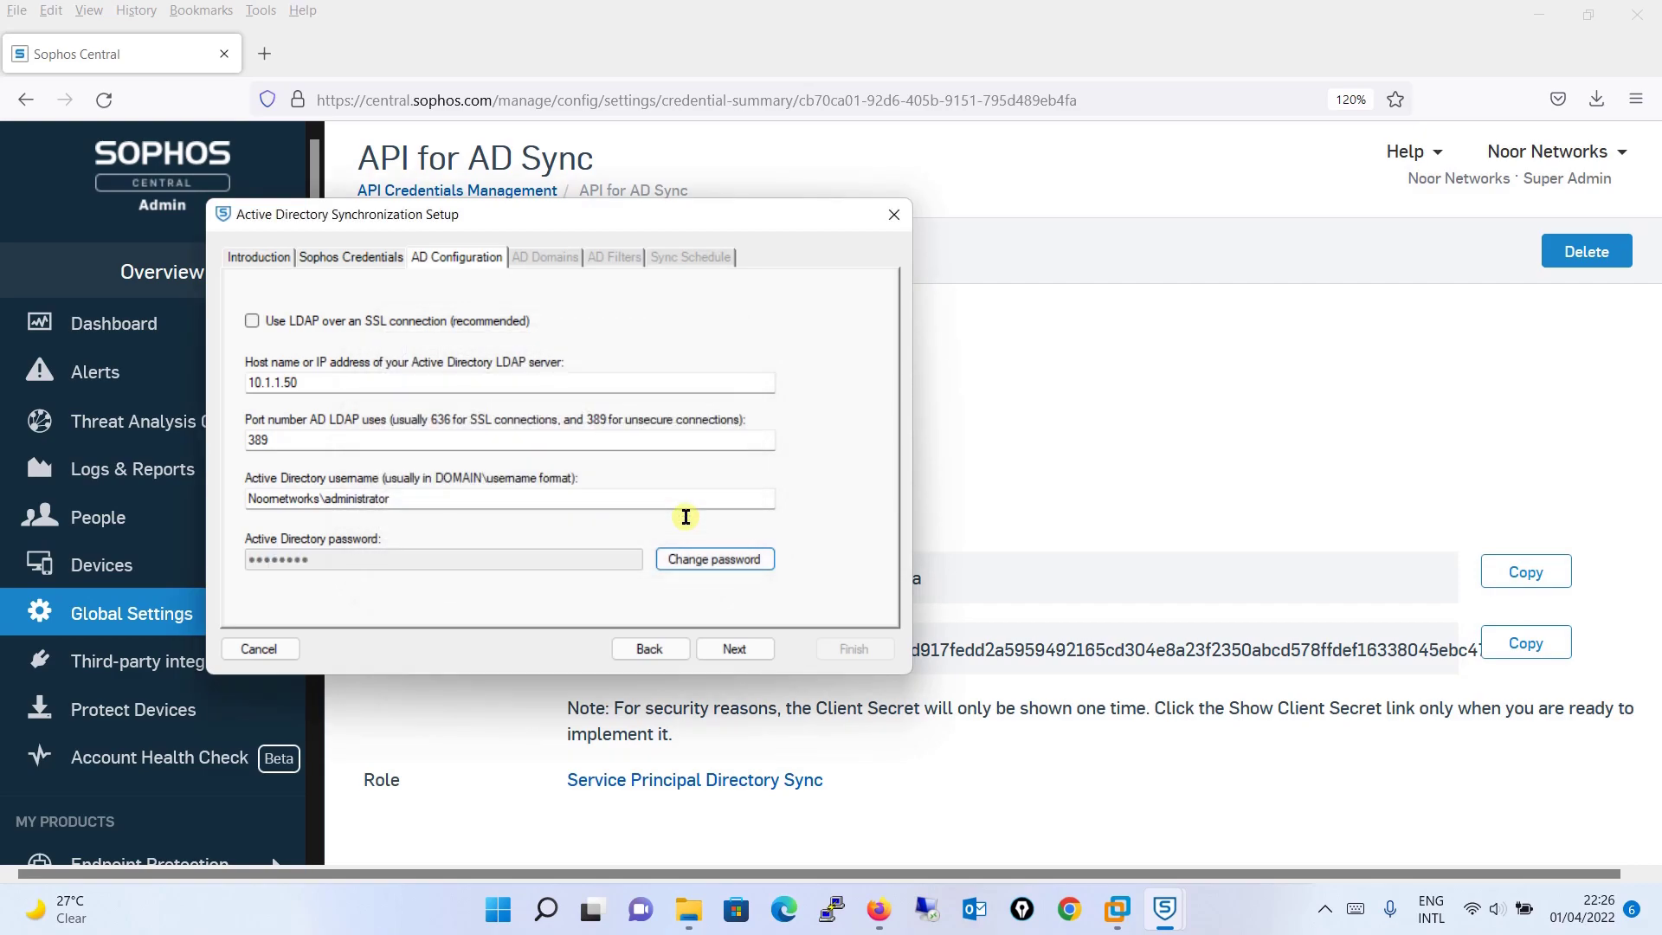
{"action": "left_click", "coordinate": [743, 649]}
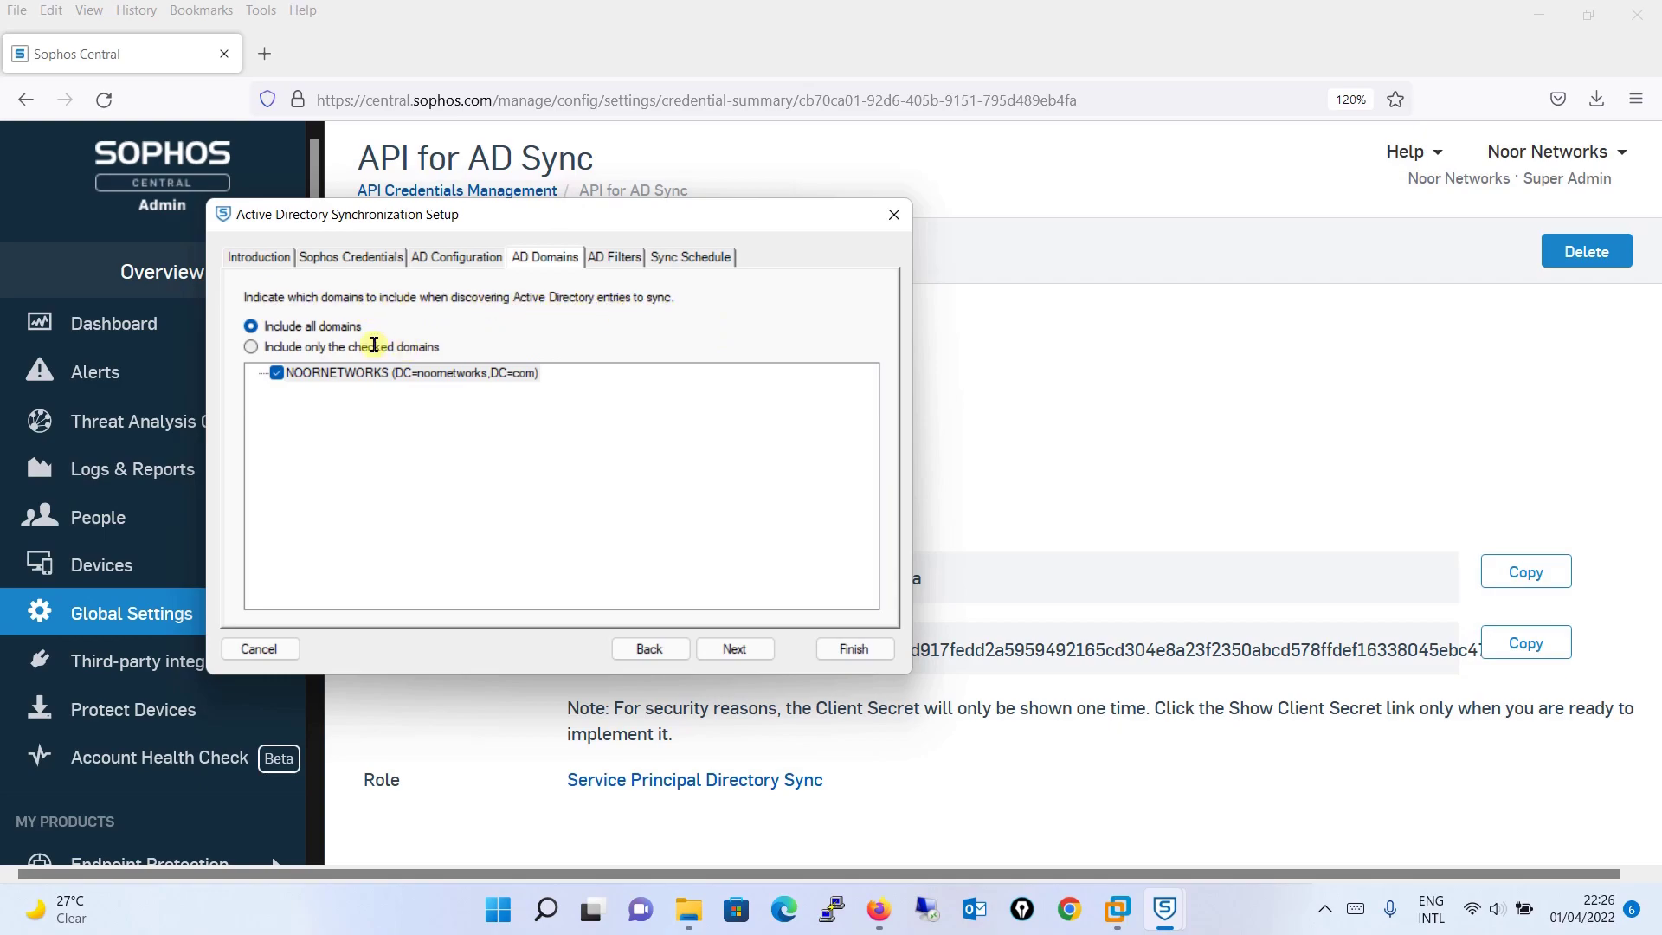
Include all domains in the Active Directory discovery and continue to the AD filters.
{"action": "left_click", "coordinate": [251, 347]}
{"action": "left_click", "coordinate": [264, 326]}
{"action": "left_click", "coordinate": [736, 649]}
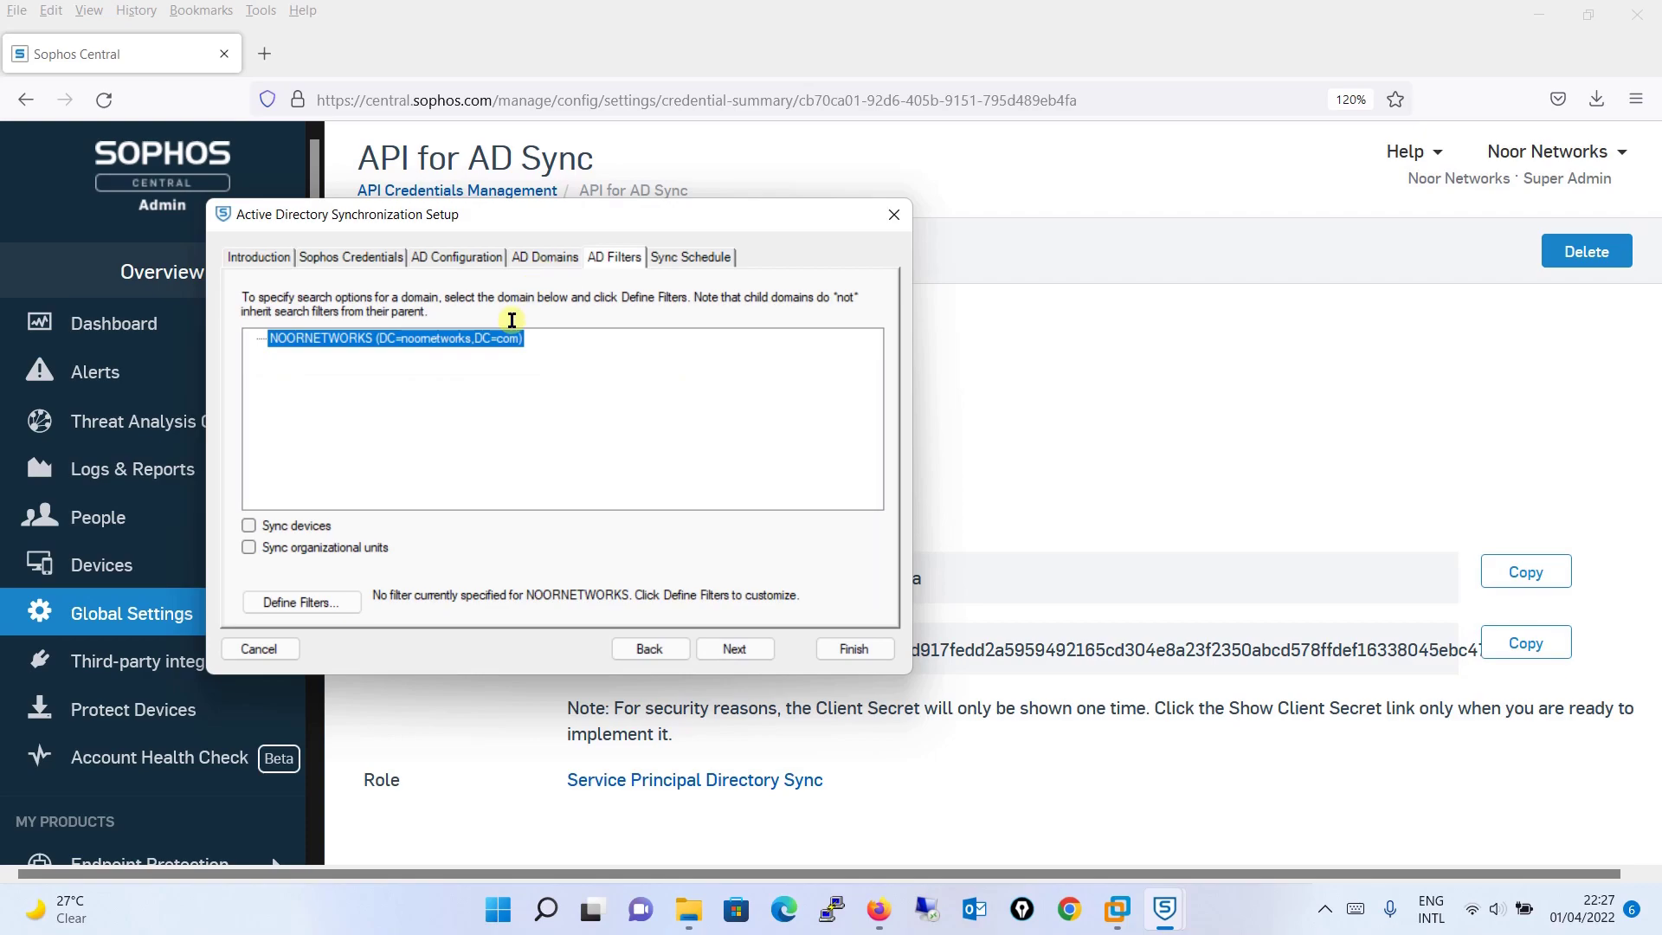
Examine the user, user group and public folder filters defined for NOORNETWORKS and close them without changes.
{"action": "left_click", "coordinate": [322, 603]}
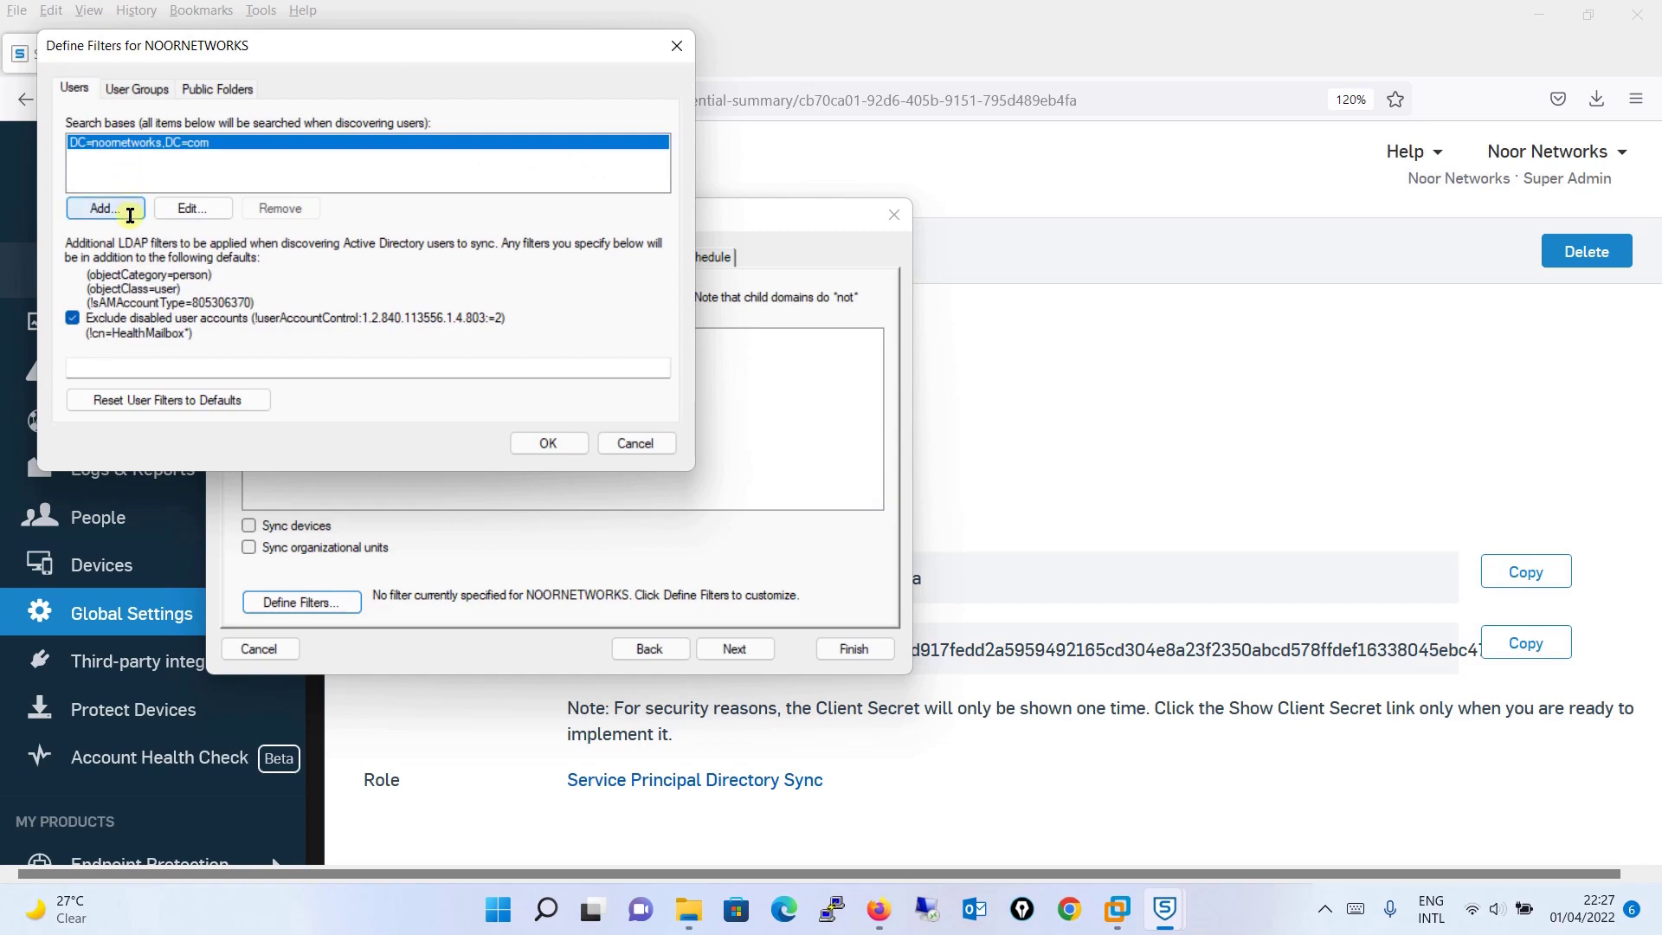
{"action": "left_click", "coordinate": [137, 89]}
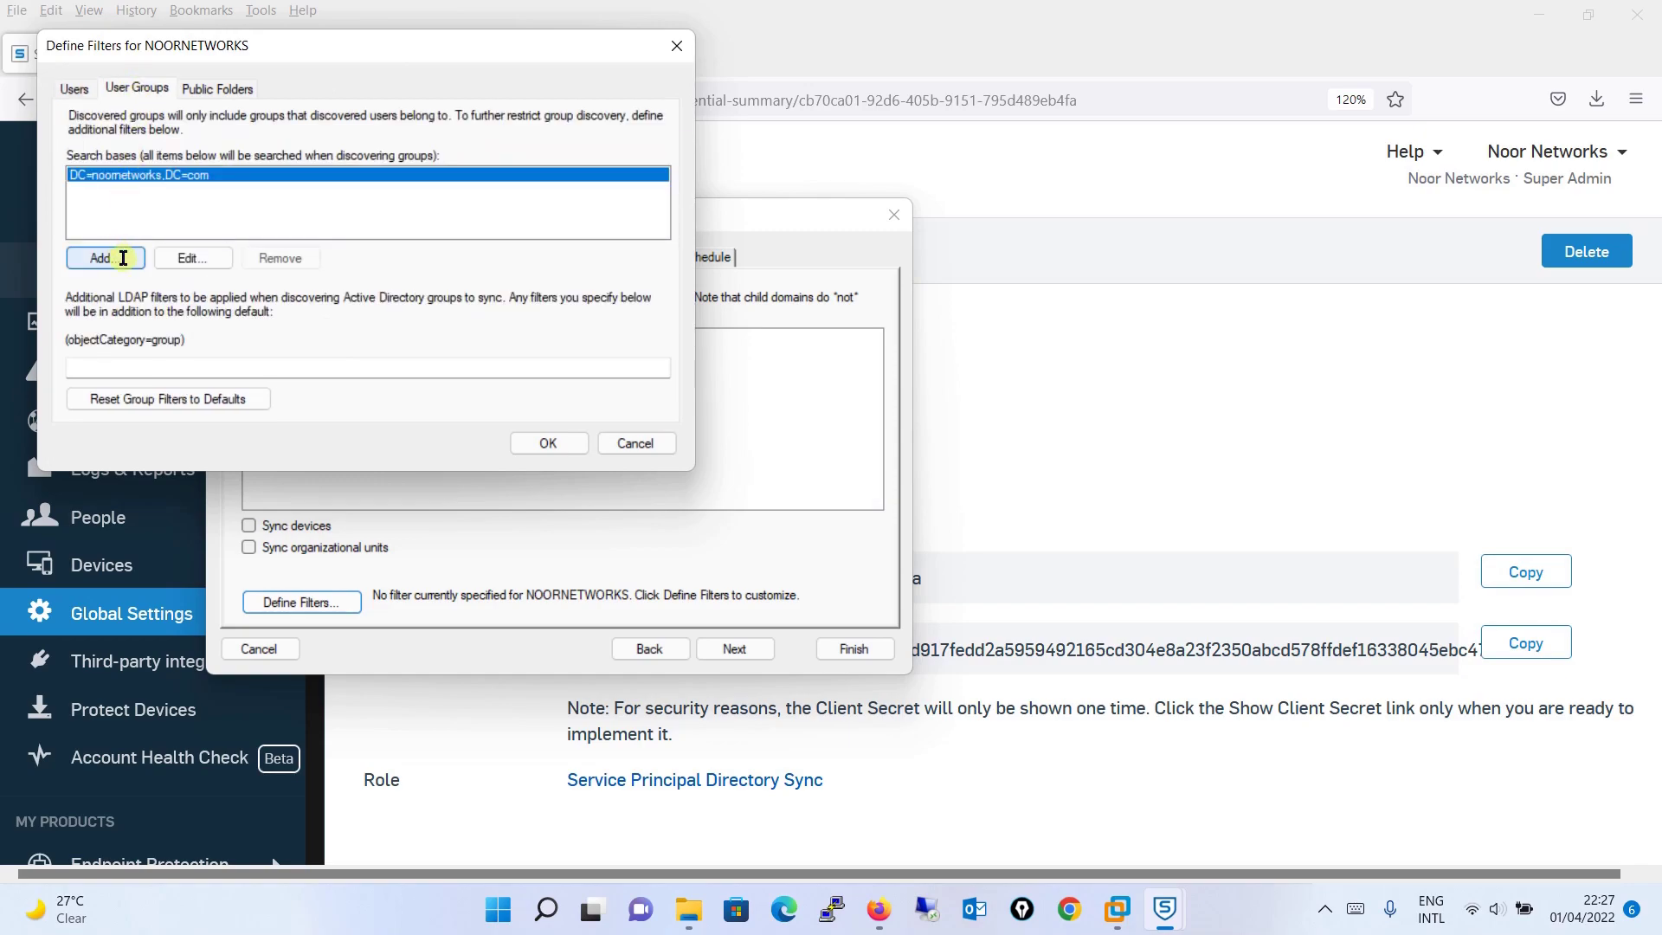
{"action": "left_click", "coordinate": [220, 89]}
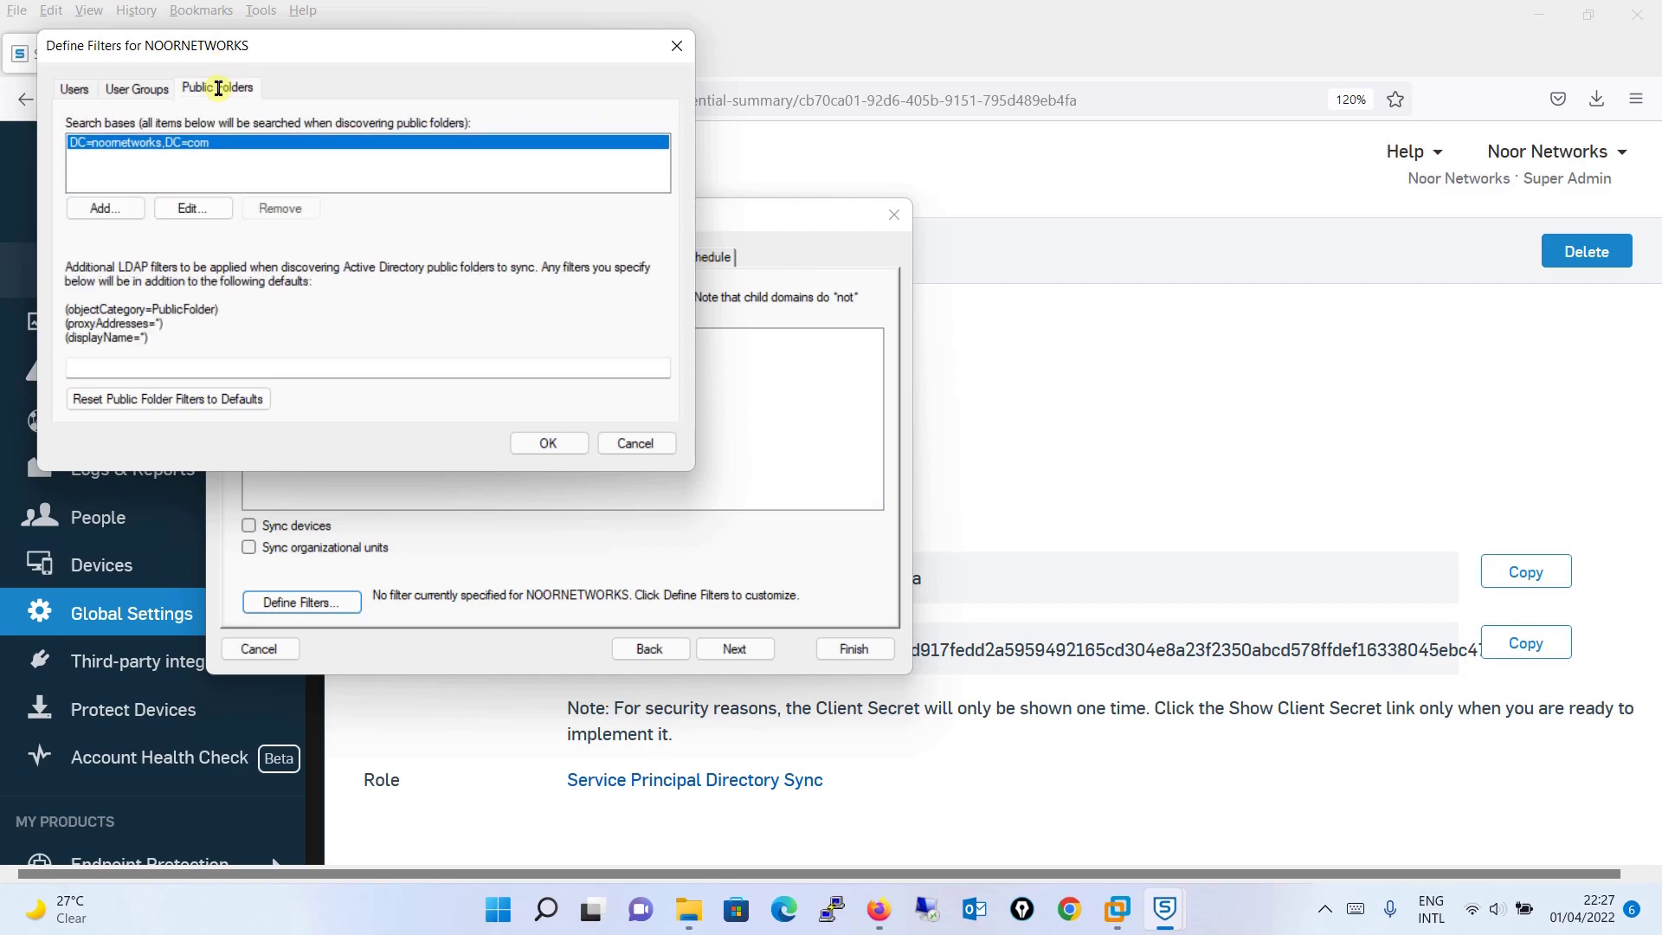
{"action": "left_click", "coordinate": [73, 89]}
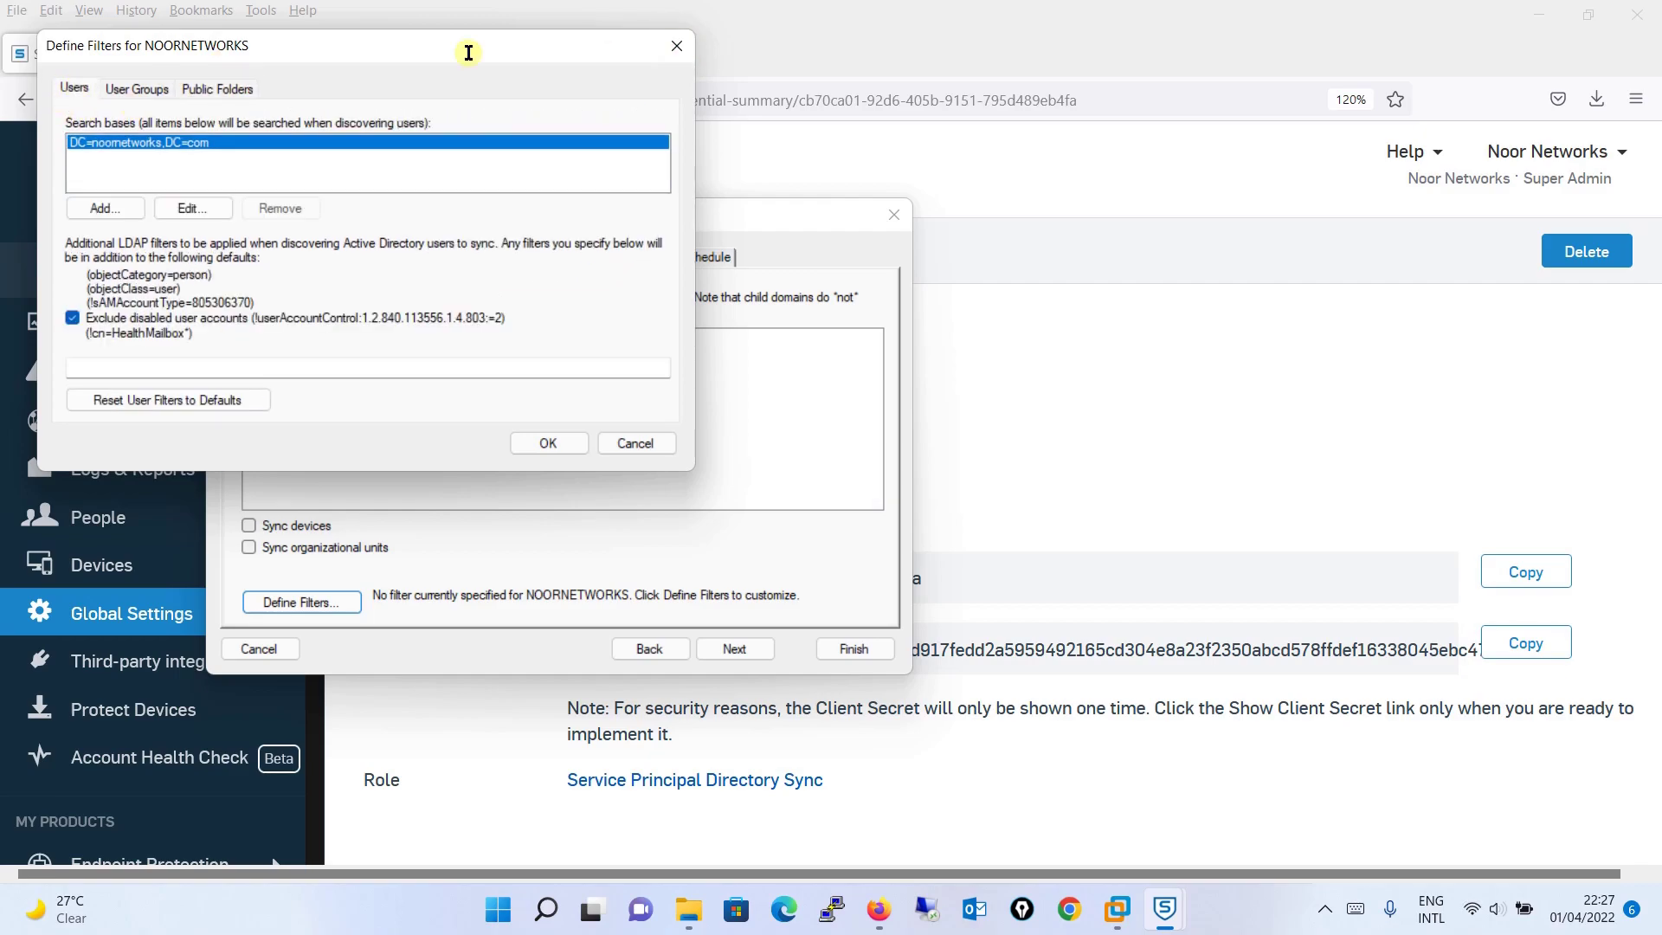
{"action": "left_click", "coordinate": [680, 45]}
{"action": "left_click", "coordinate": [594, 434]}
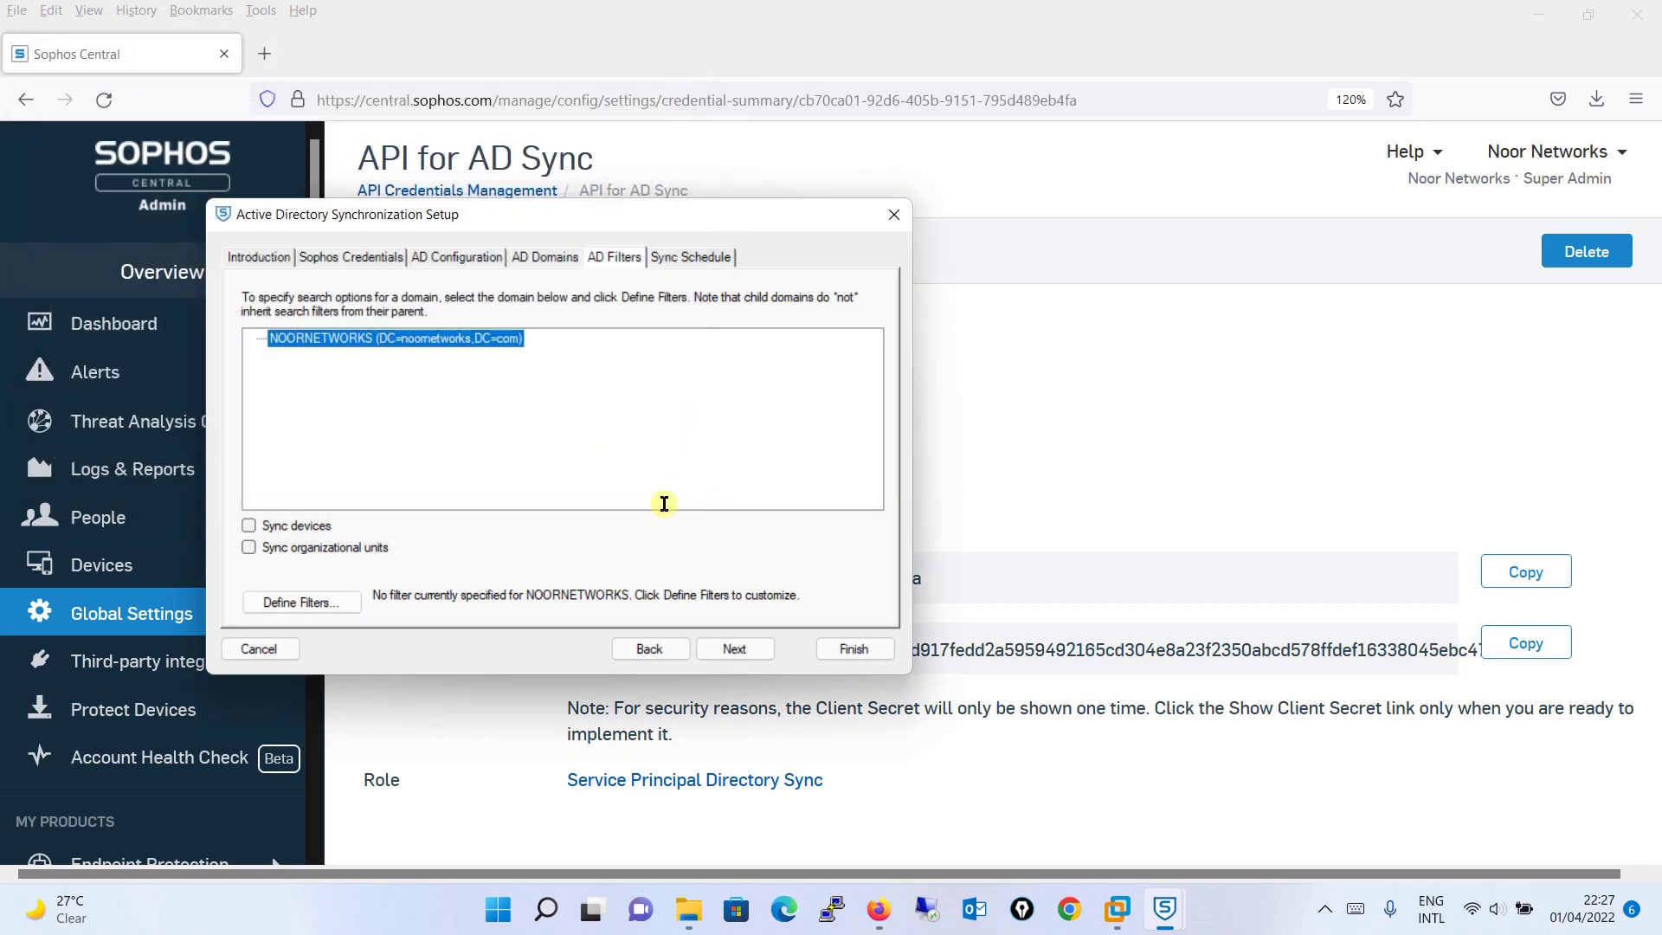
{"action": "left_click", "coordinate": [1254, 923]}
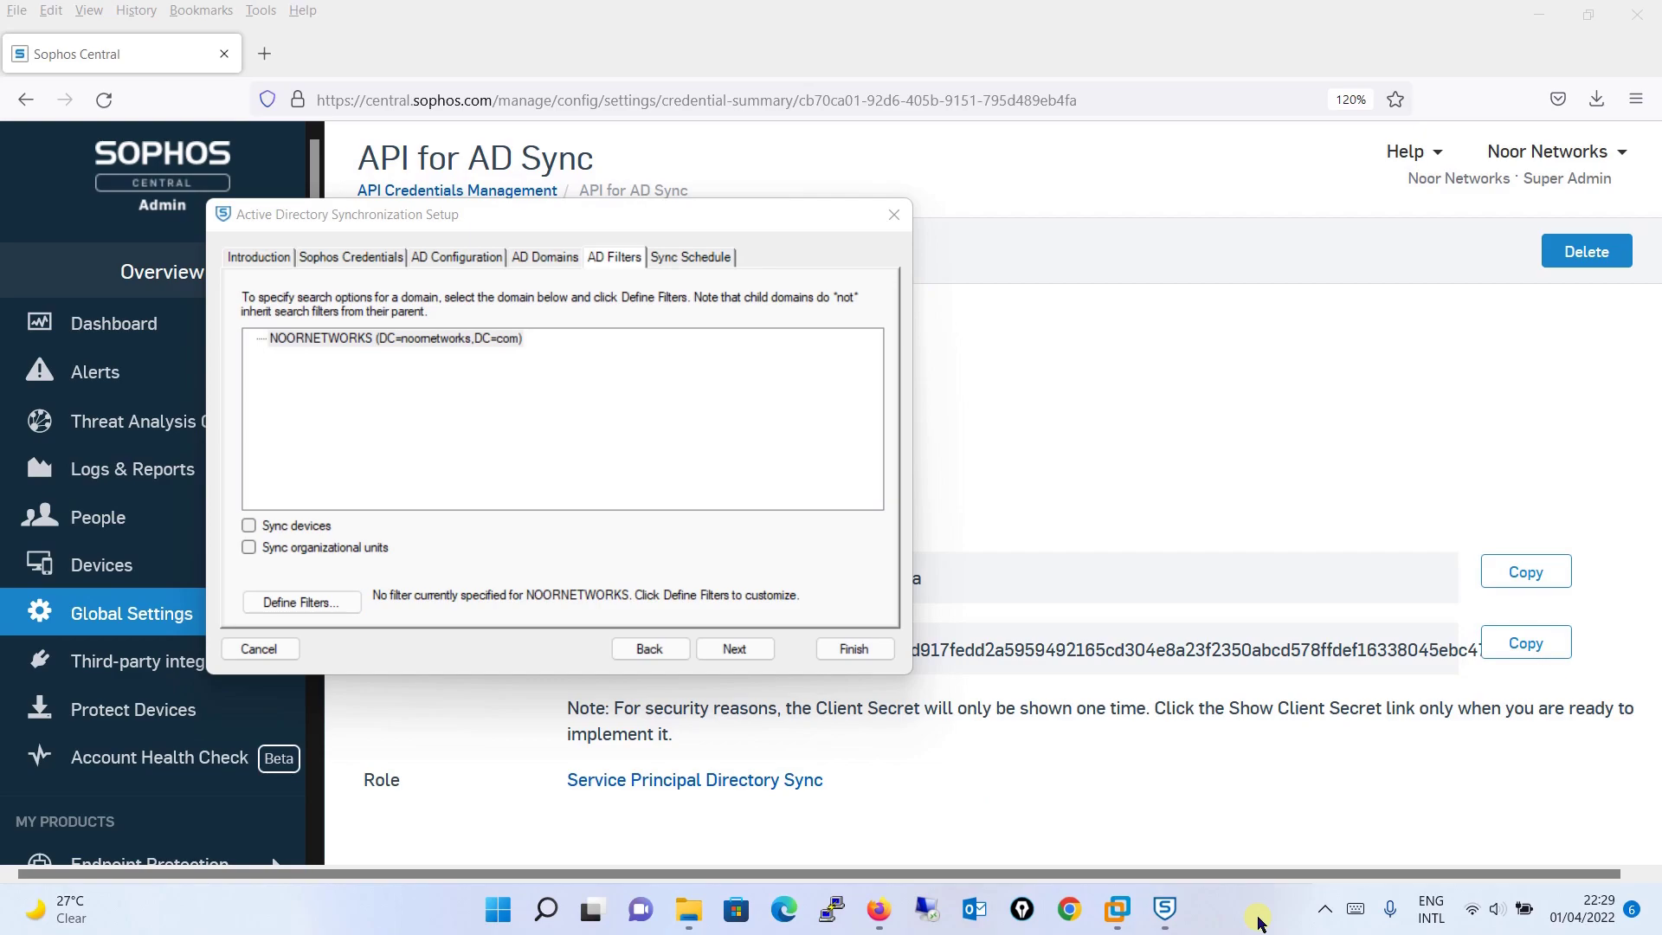
Enable device synchronization, continue to the sync schedule and choose twice a day with the first time at 06:00:00.
{"action": "left_click", "coordinate": [248, 525]}
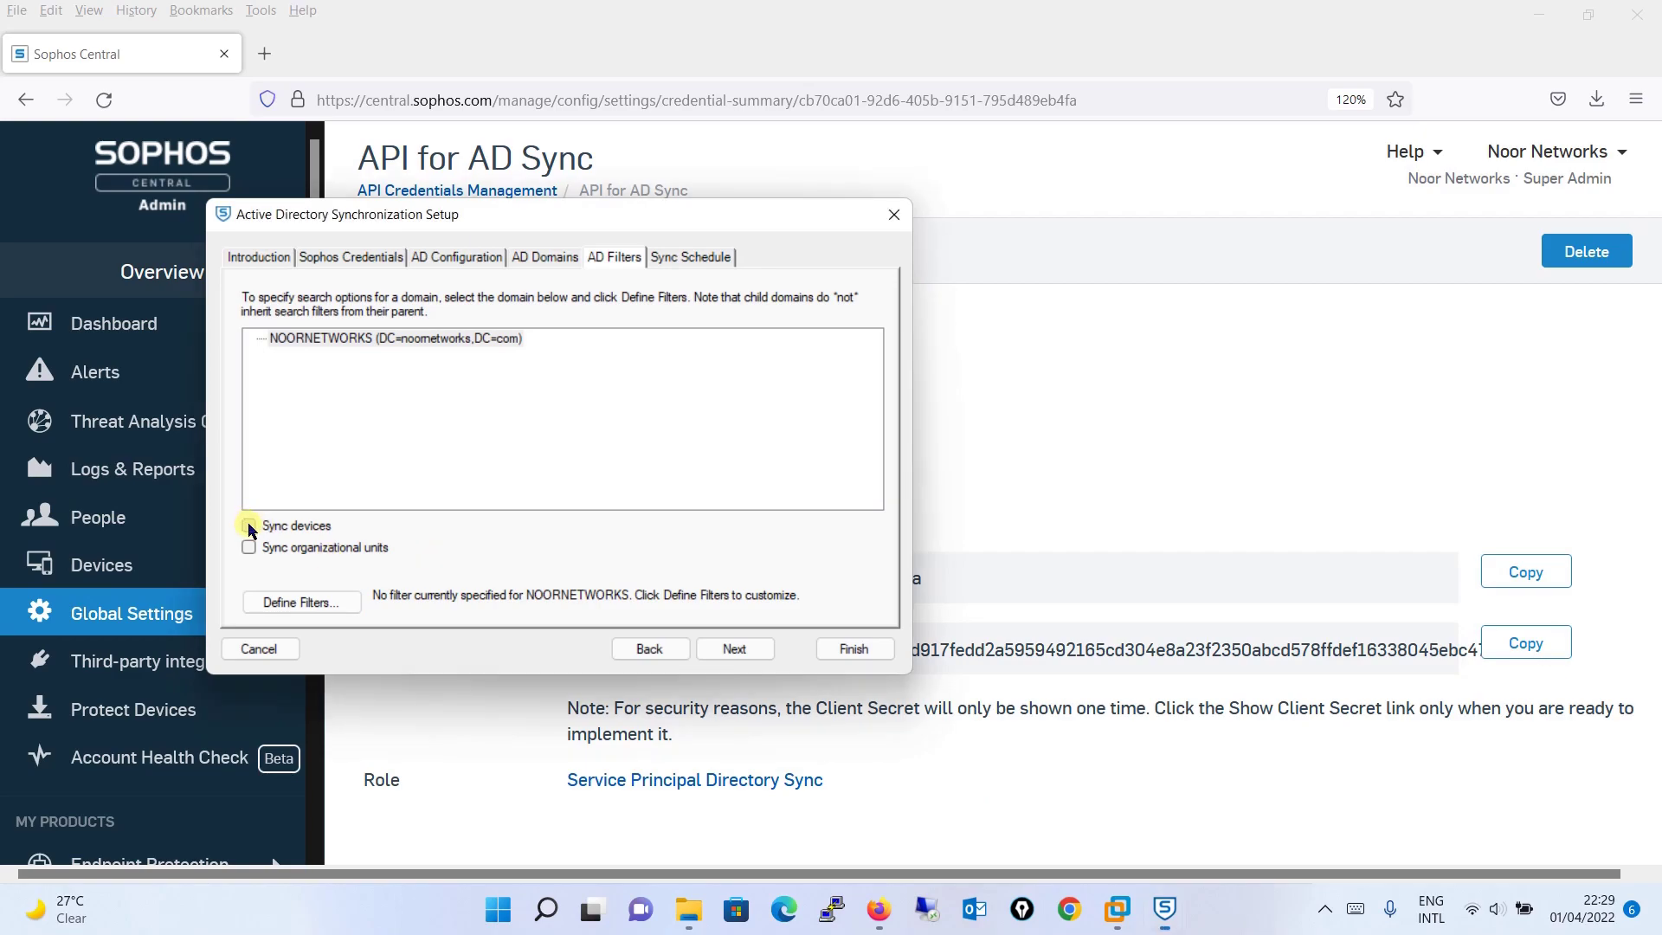
{"action": "left_click", "coordinate": [749, 651]}
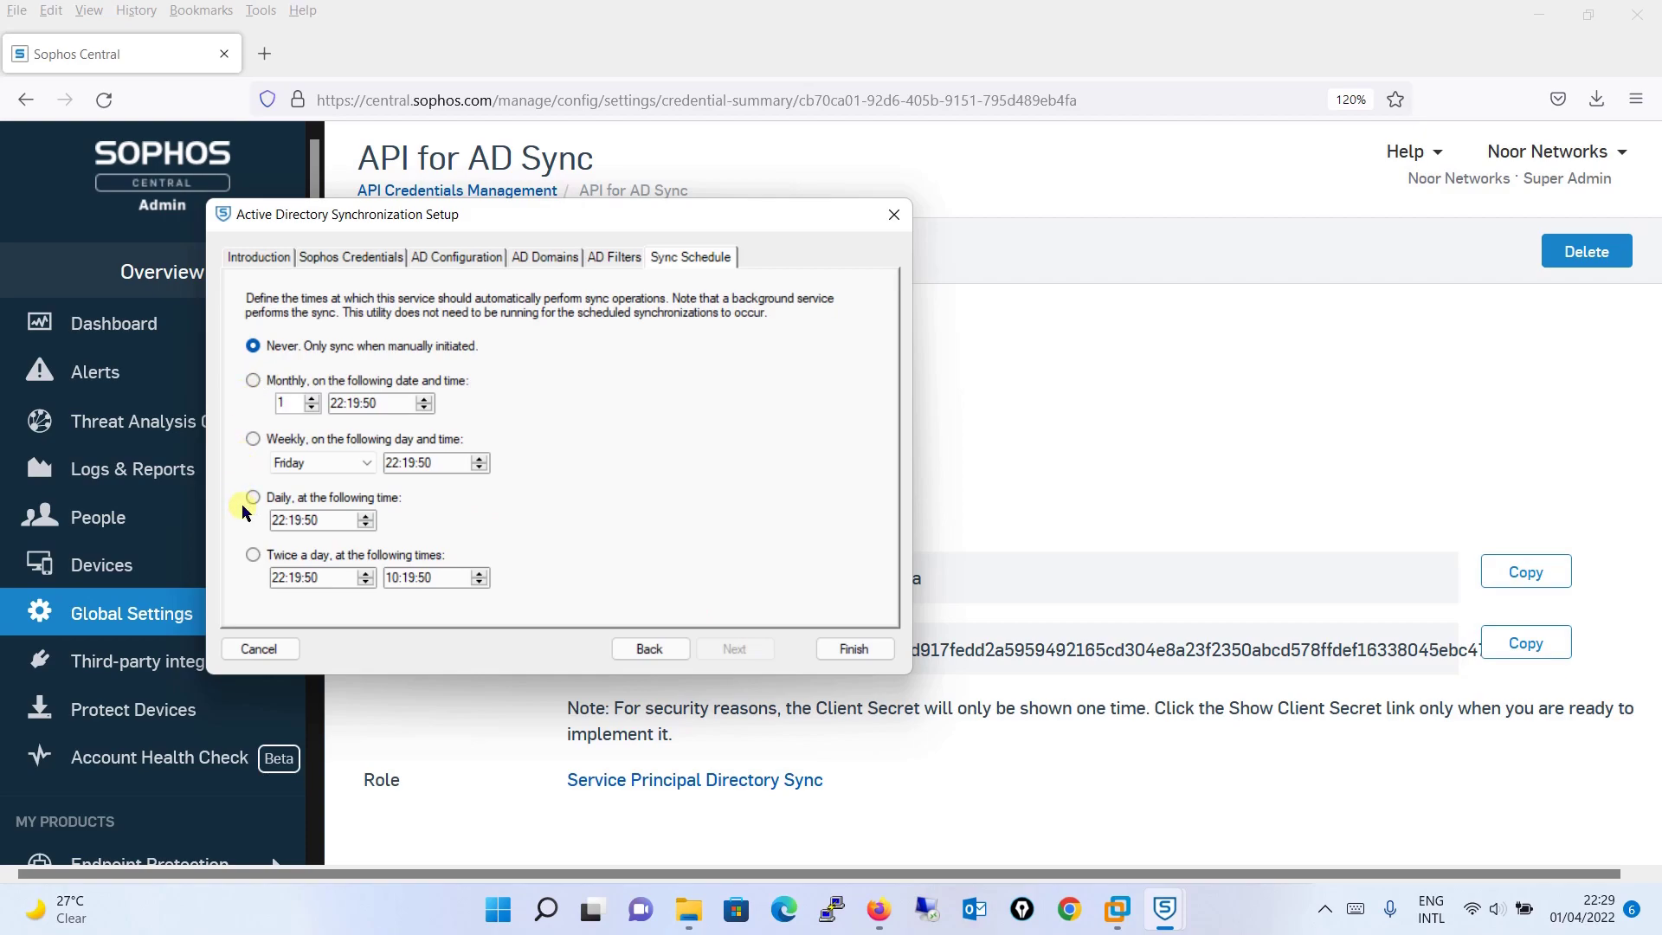
{"action": "left_click", "coordinate": [250, 558]}
{"action": "left_click", "coordinate": [282, 579]}
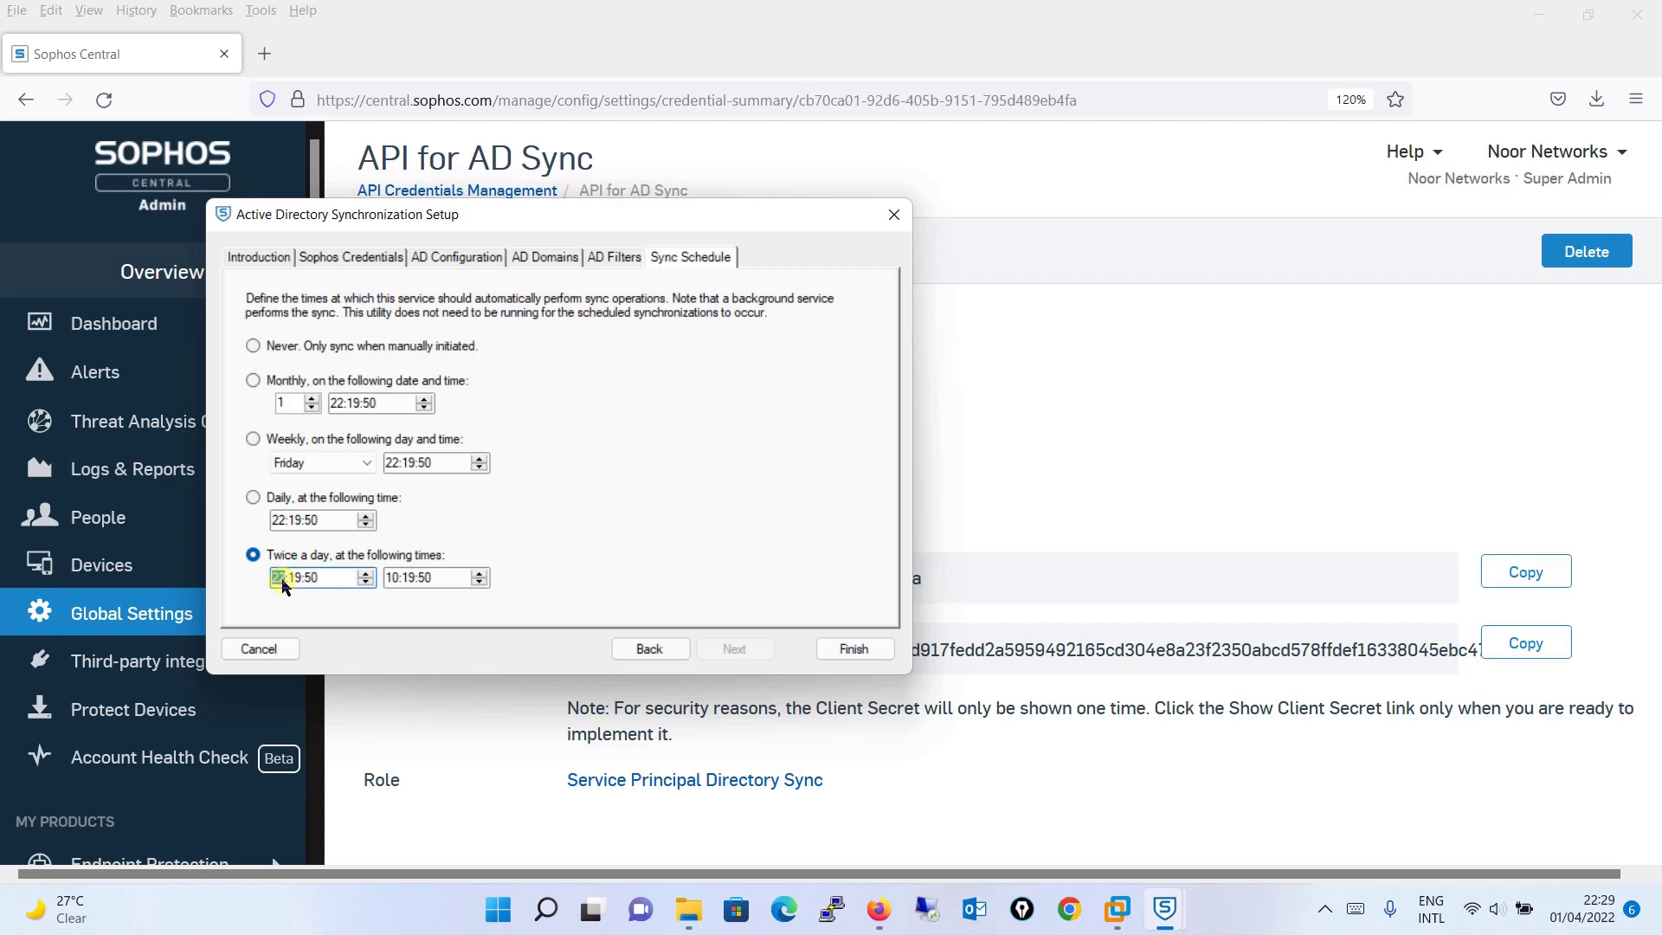
{"action": "type", "text": "1"}
{"action": "type", "text": "6:00:"}
{"action": "type", "text": "00:"}
{"action": "type", "text": "000"}
Set the second daily sync time to 18:00:00 and finish the synchronization setup.
{"action": "left_click", "coordinate": [390, 578]}
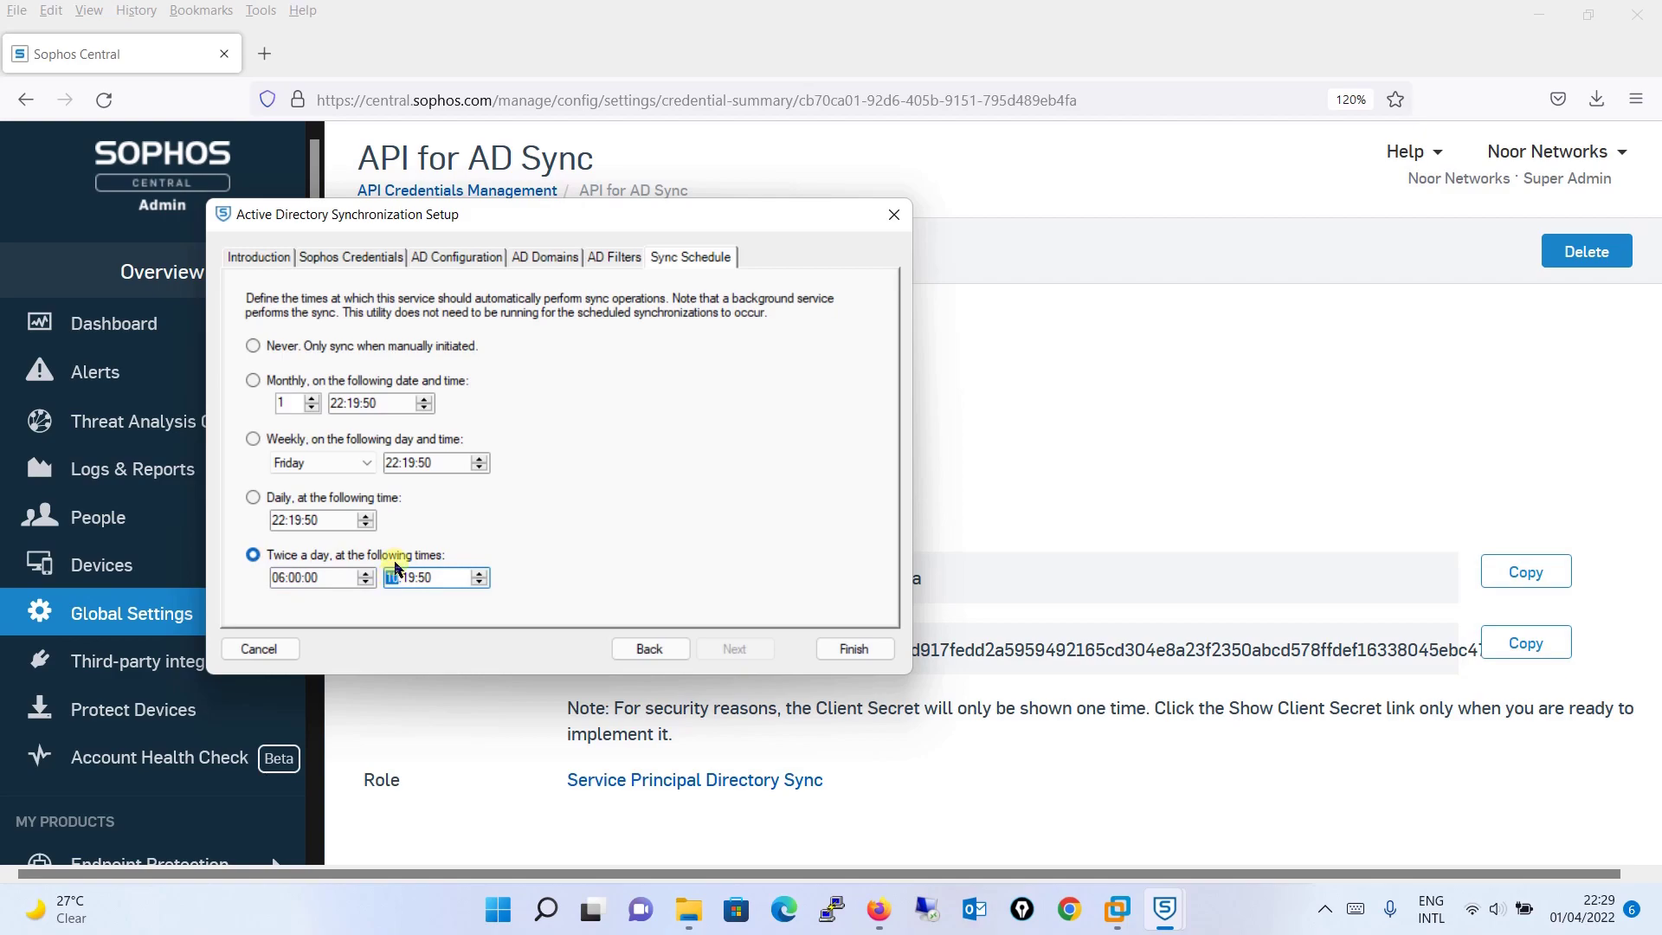
{"action": "type", "text": "06"}
{"action": "type", "text": "1"}
{"action": "type", "text": "8"}
{"action": "type", "text": "00"}
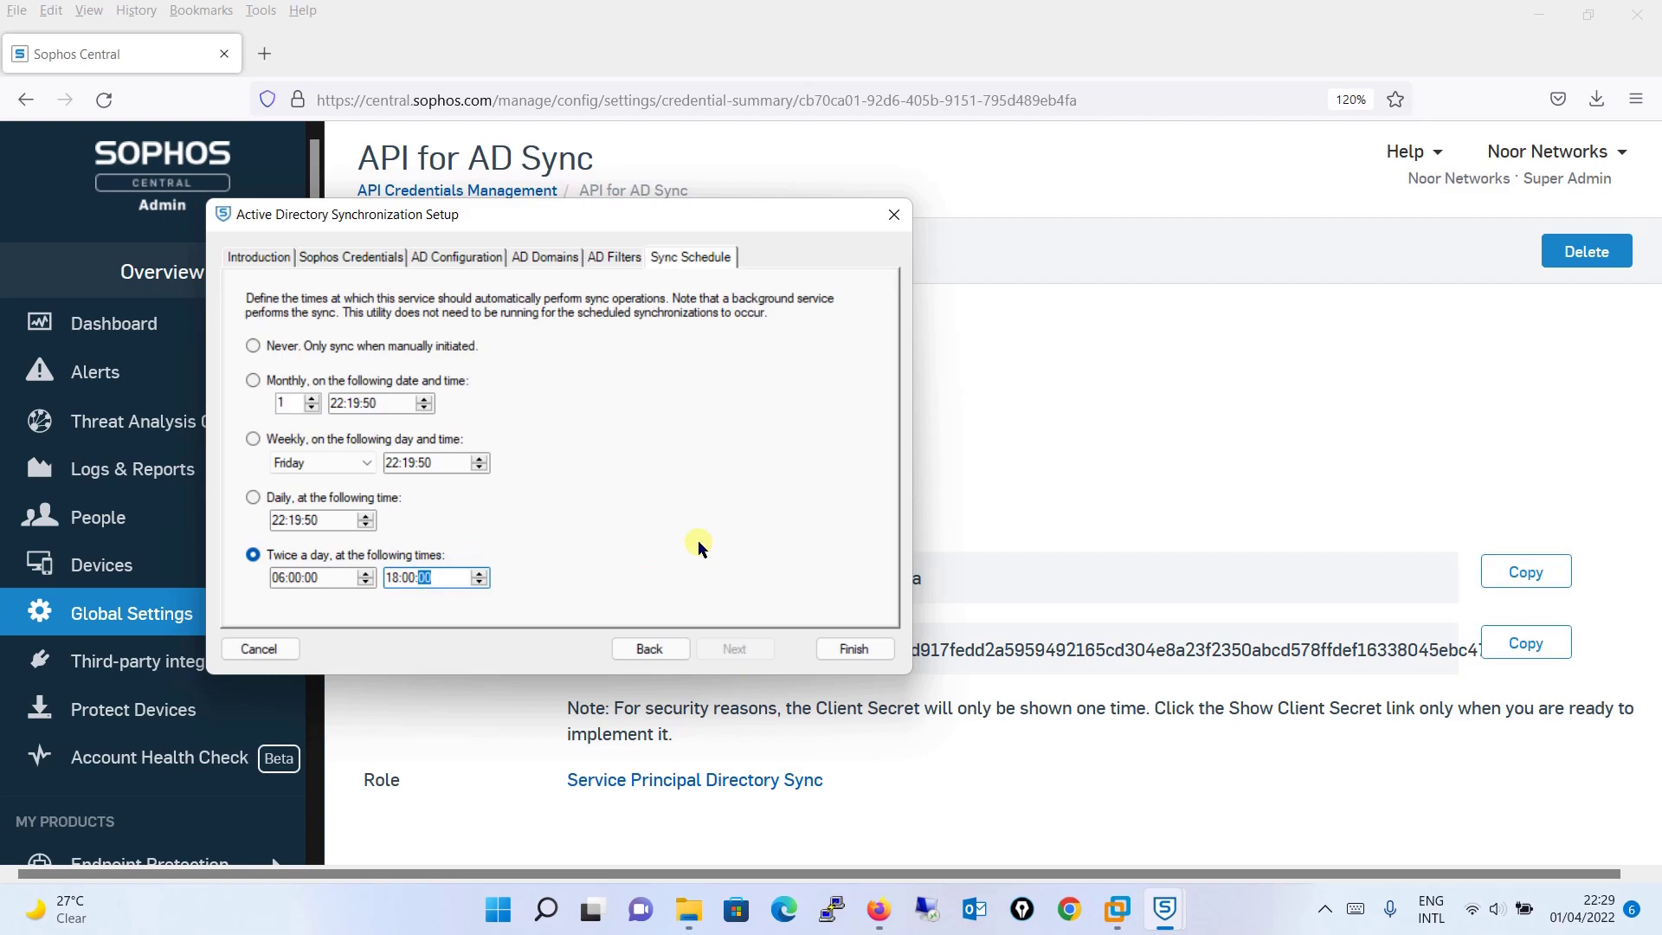
{"action": "left_click", "coordinate": [869, 655]}
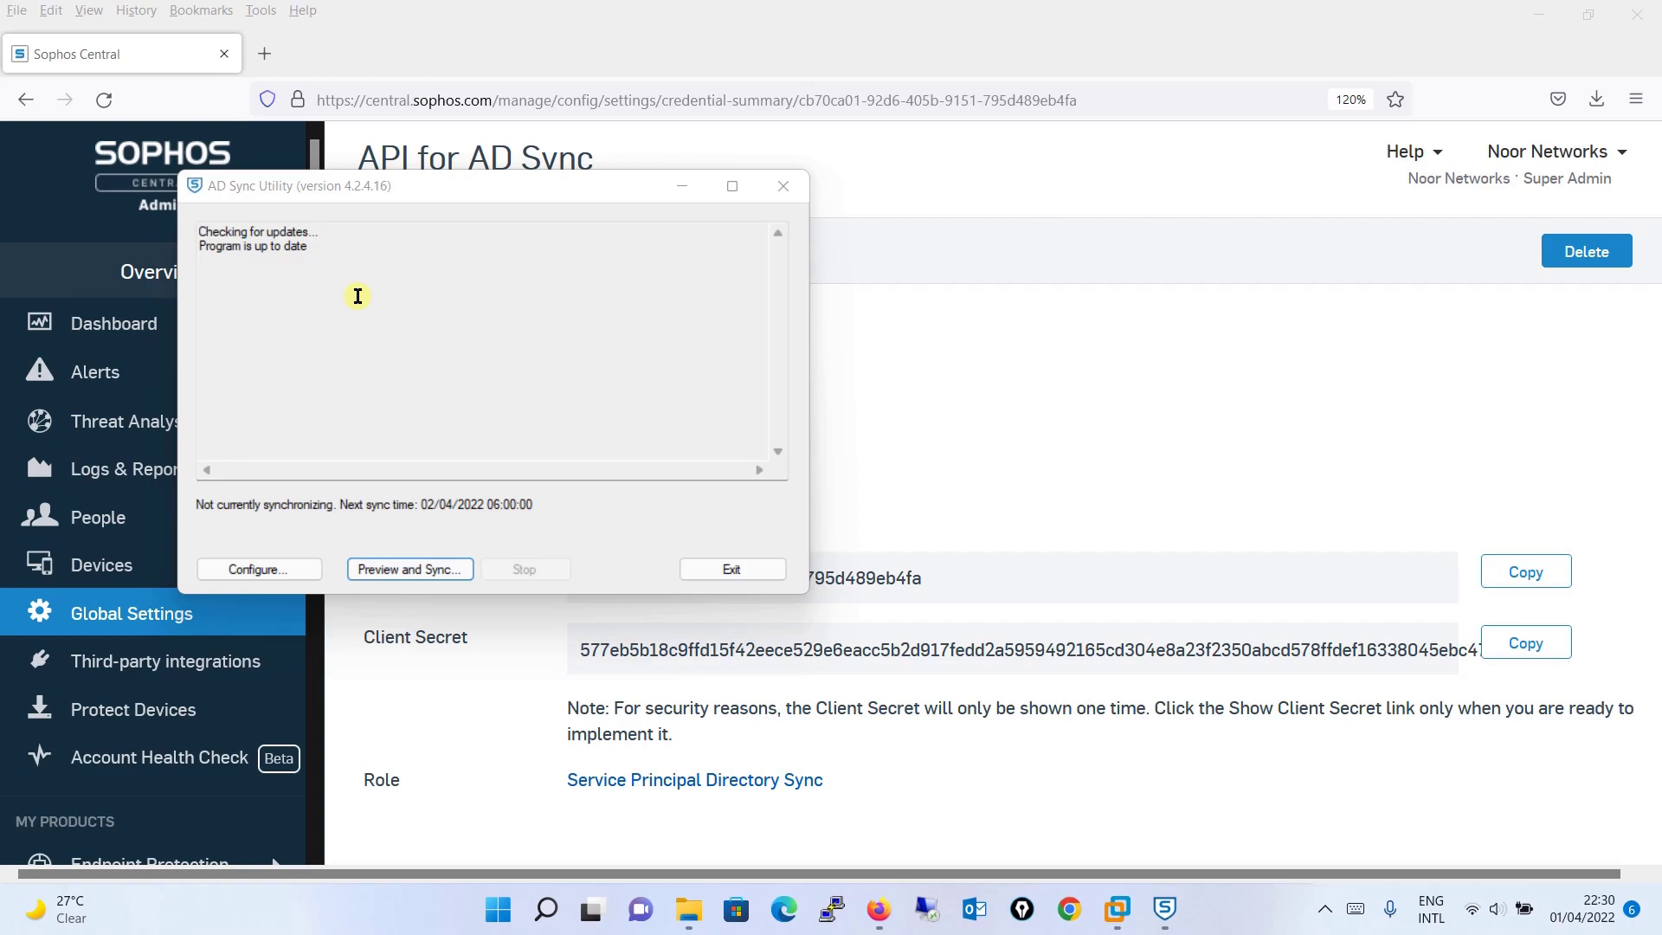
Preview the synchronization, approve the pending changes to send them to Sophos Central, and exit the AD Sync Utility.
{"action": "left_click", "coordinate": [433, 571]}
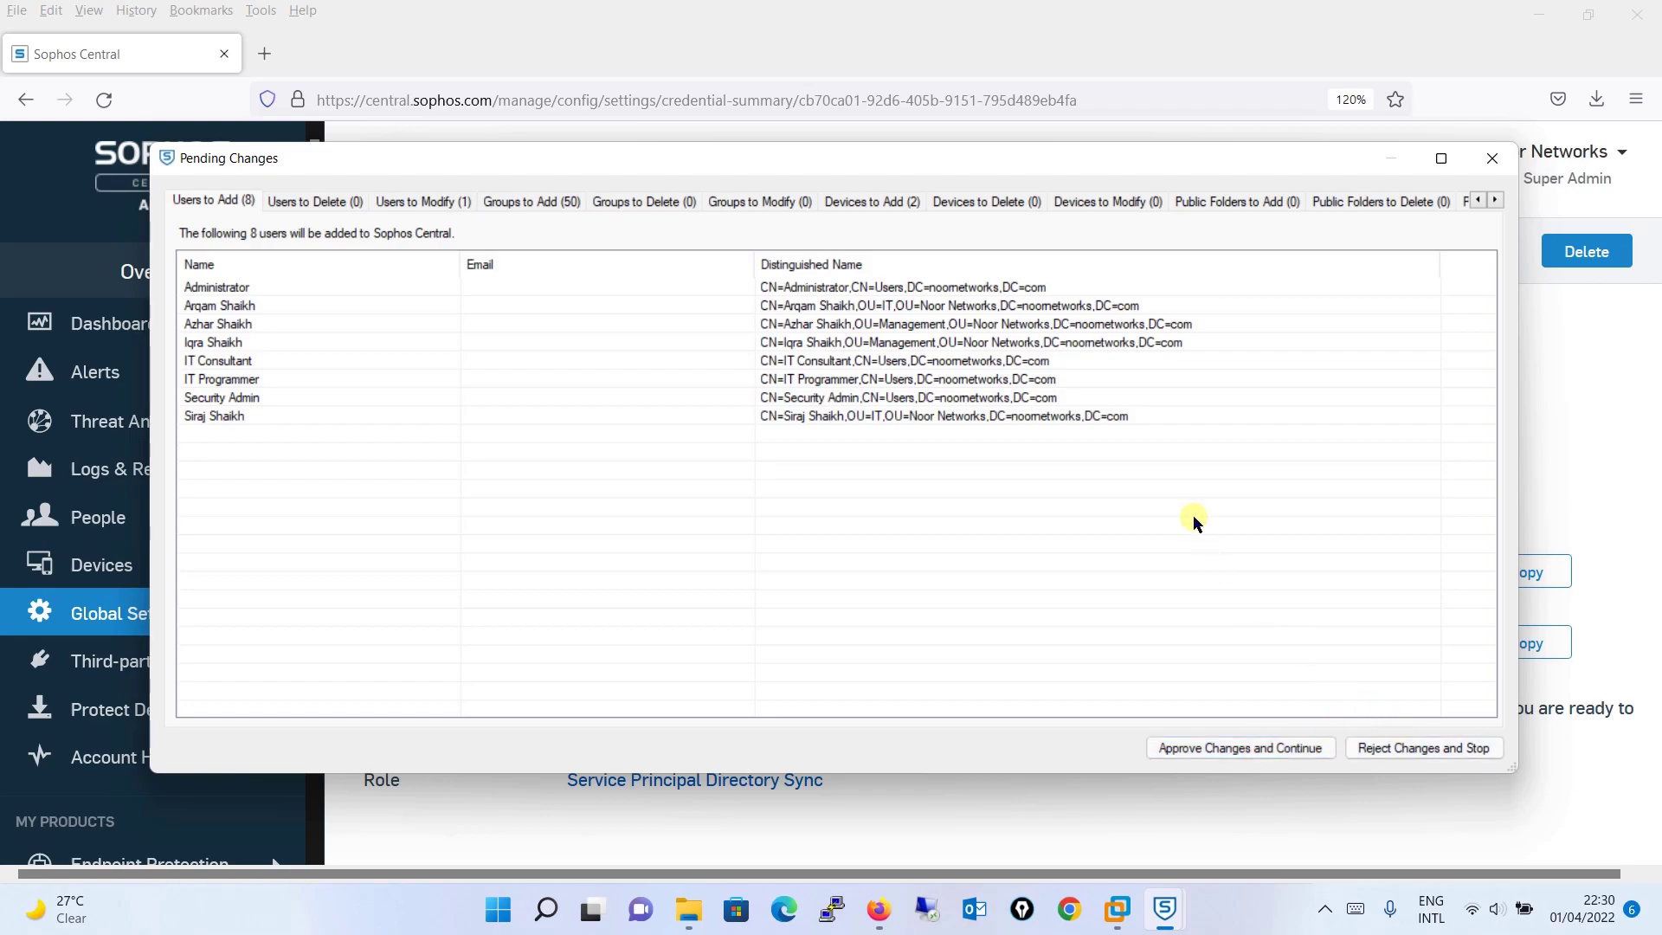
{"action": "left_click", "coordinate": [1246, 748]}
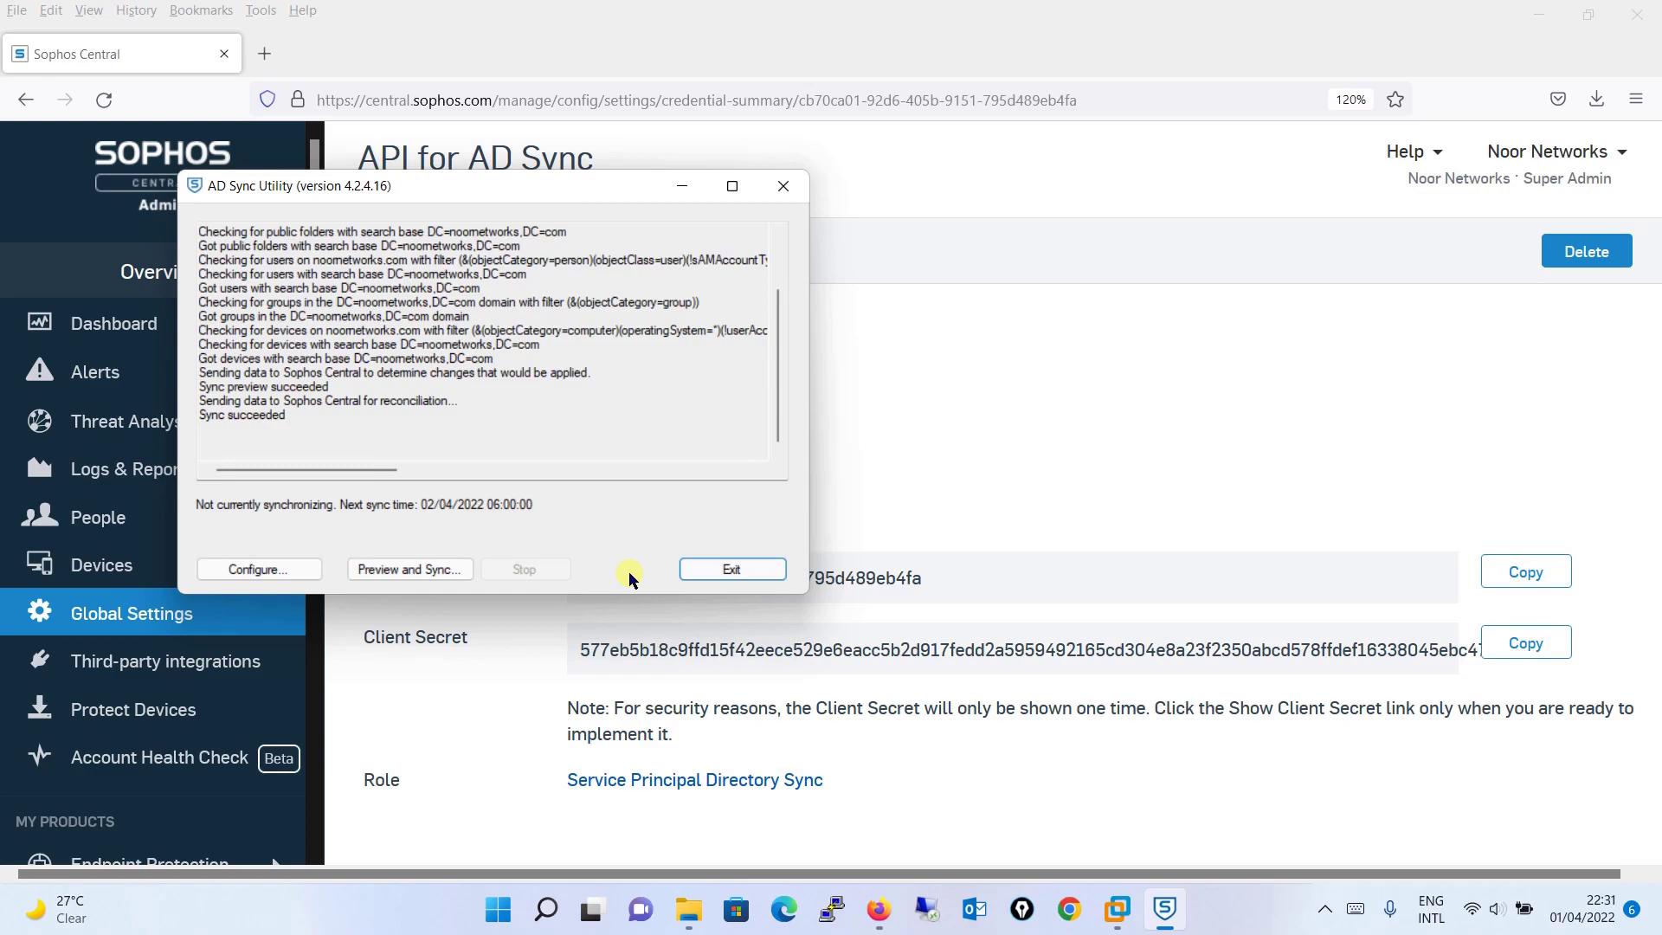
{"action": "left_click", "coordinate": [731, 568]}
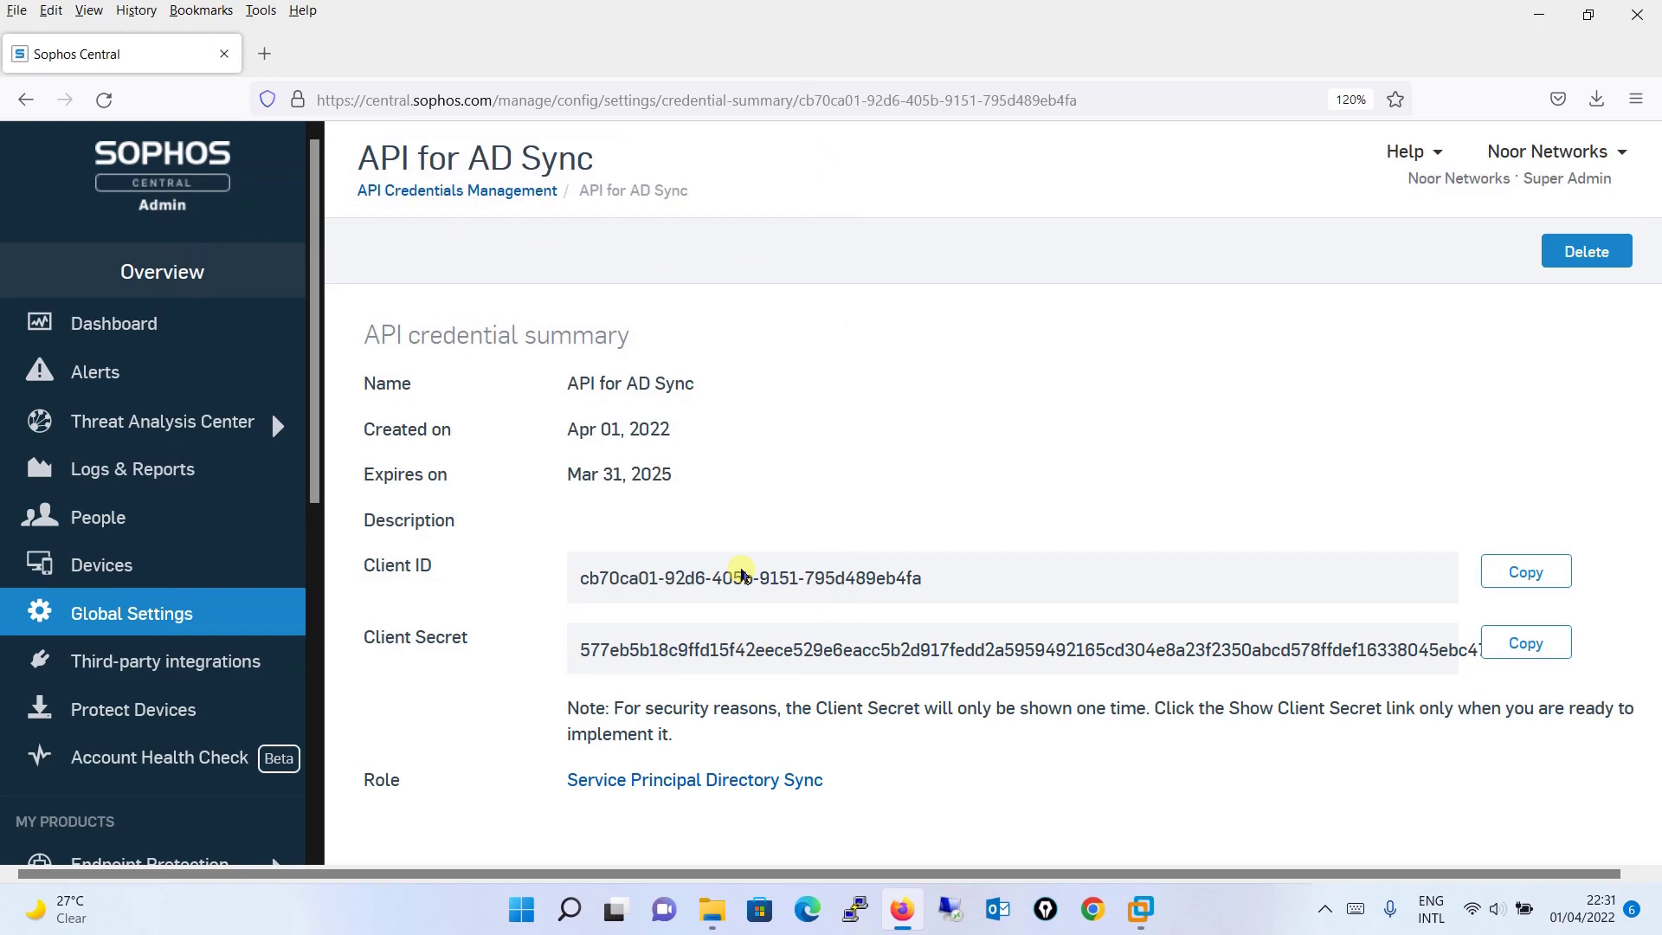
Refresh the API credential summary in Sophos Central and examine the full list of users under People.
{"action": "key", "text": "F5"}
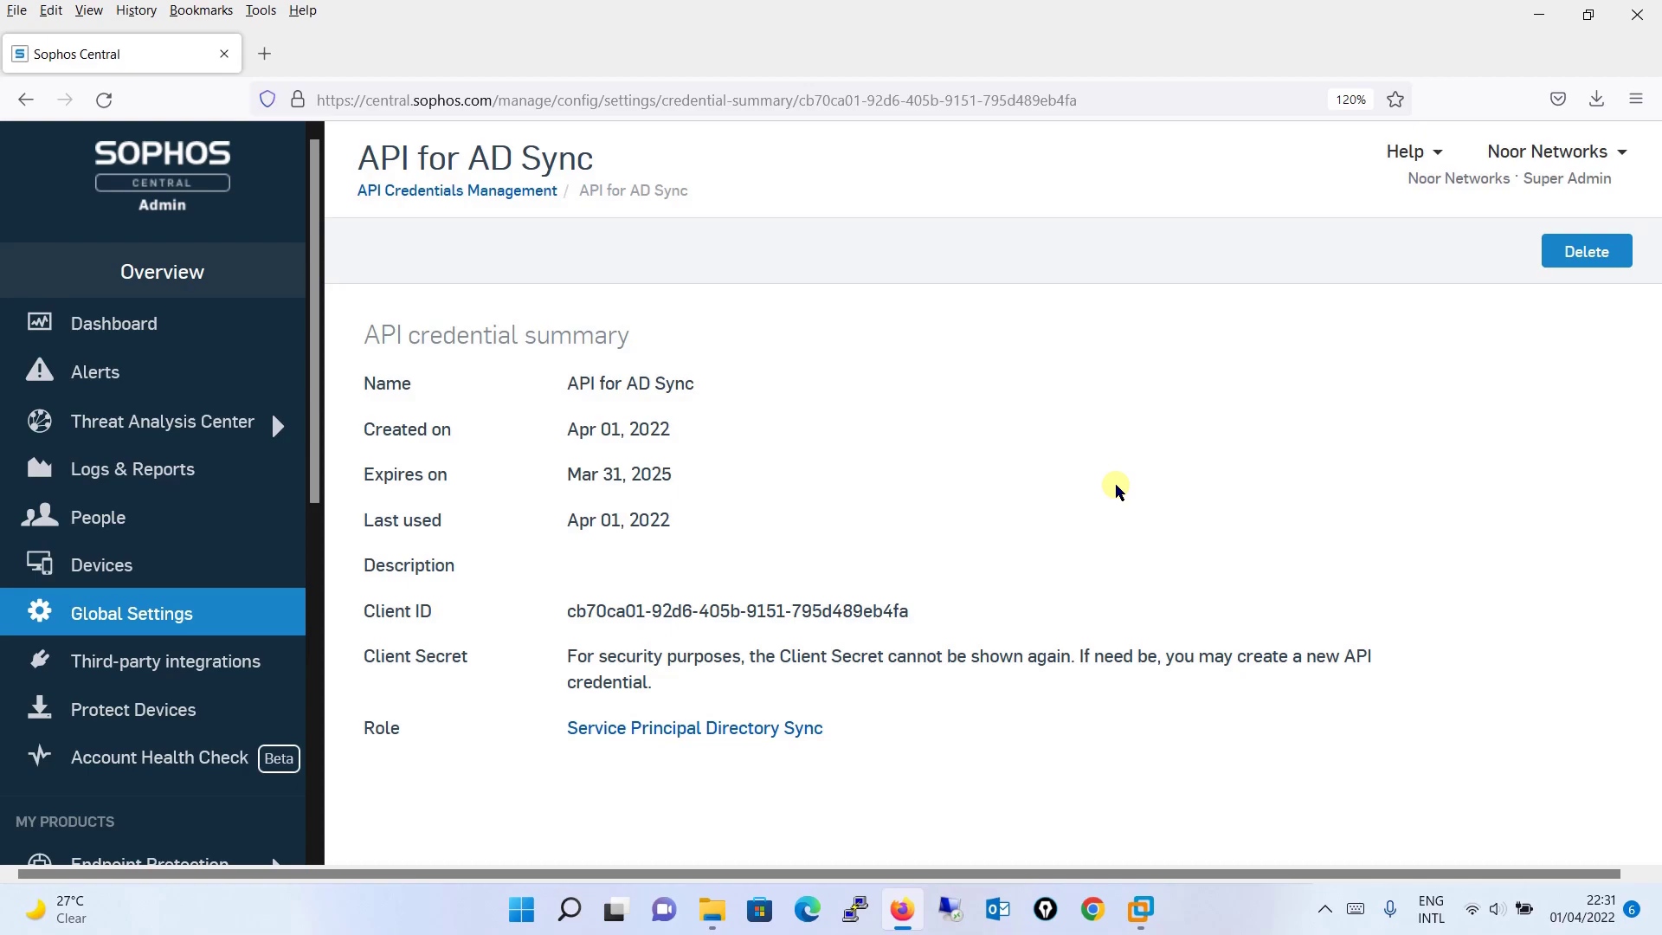
{"action": "left_click", "coordinate": [136, 516]}
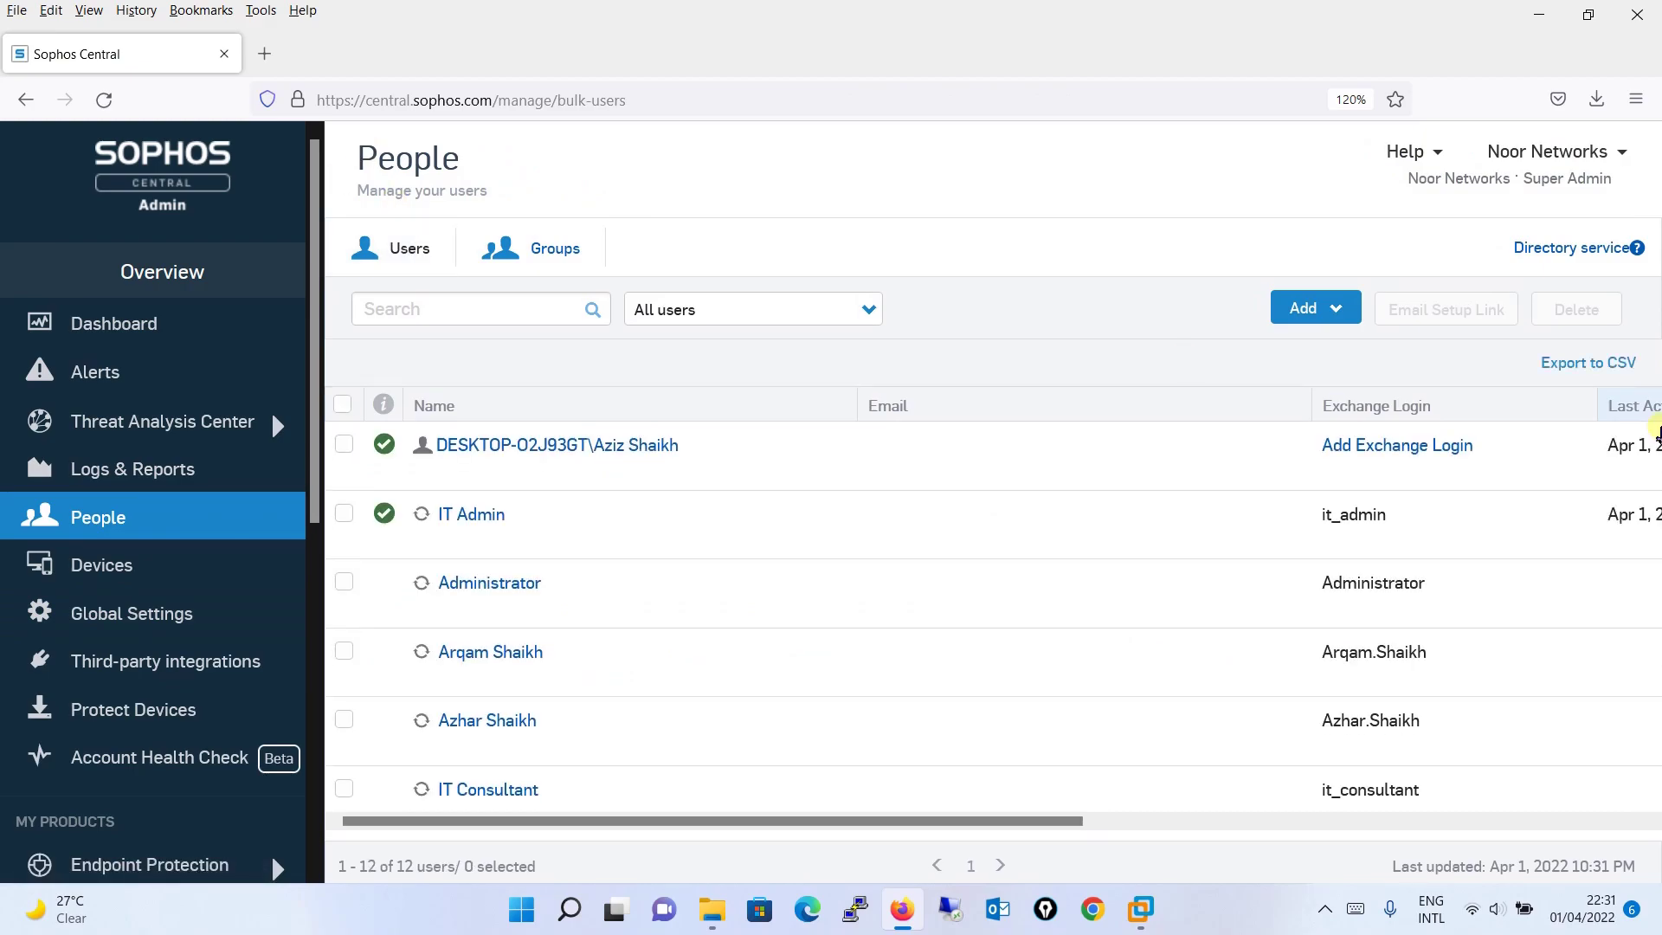
{"action": "left_click_drag", "start_coordinate": [1064, 822], "coordinate": [985, 858]}
{"action": "left_click", "coordinate": [907, 643]}
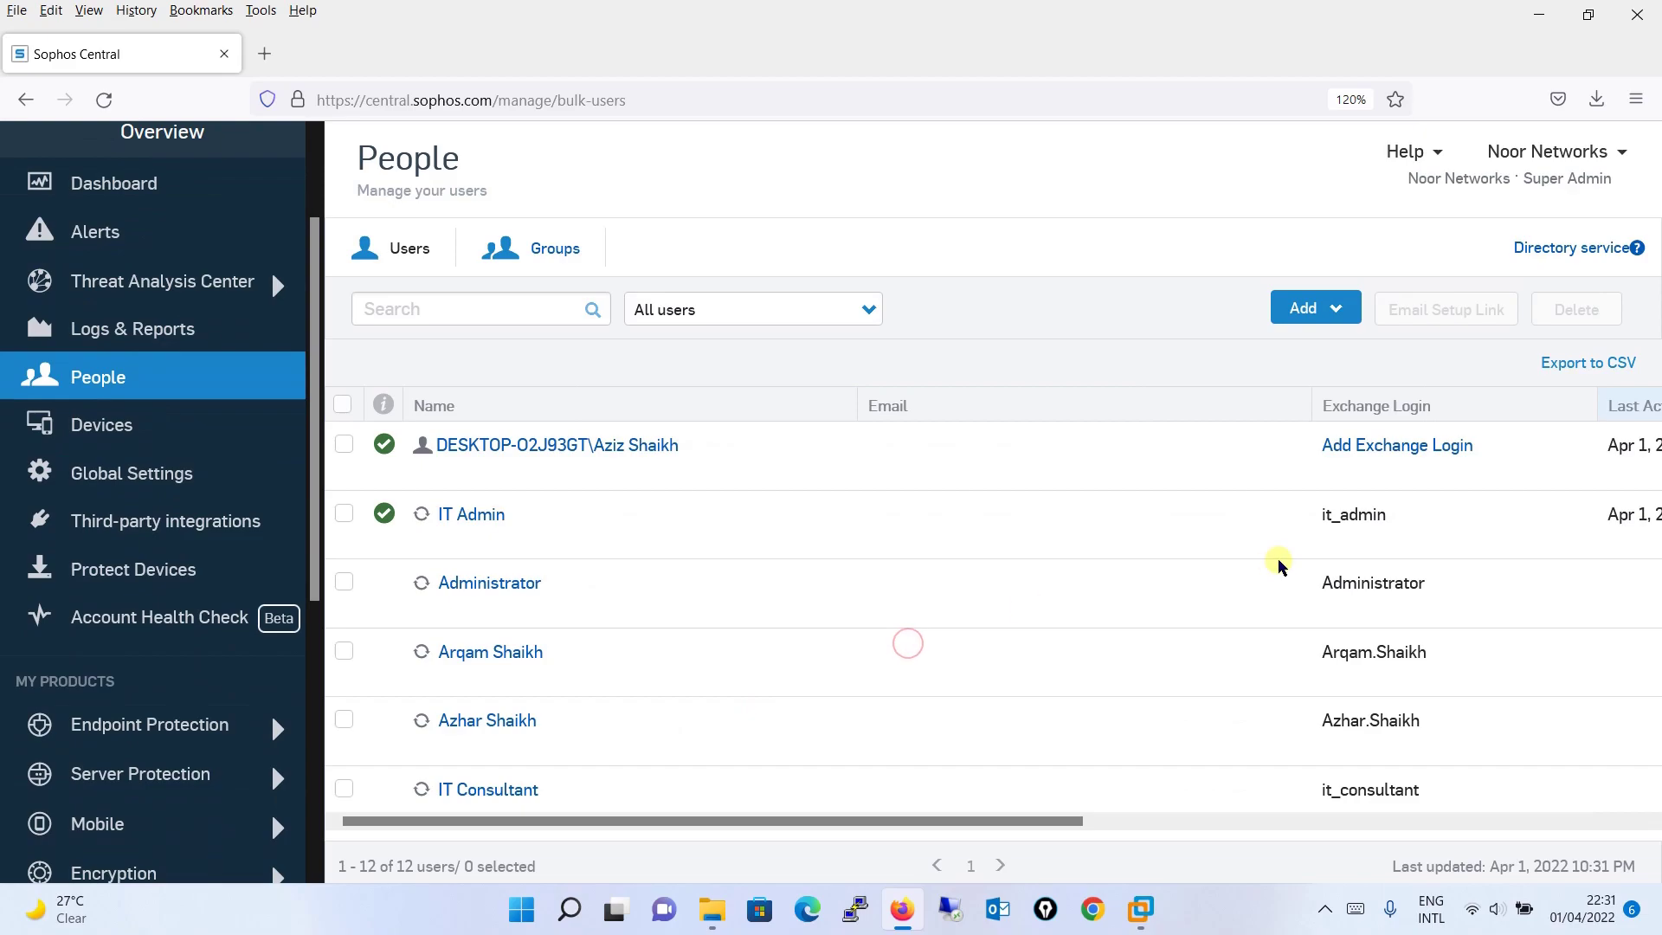
{"action": "scroll", "coordinate": [1279, 565], "scroll_direction": "down", "scroll_amount": 5}
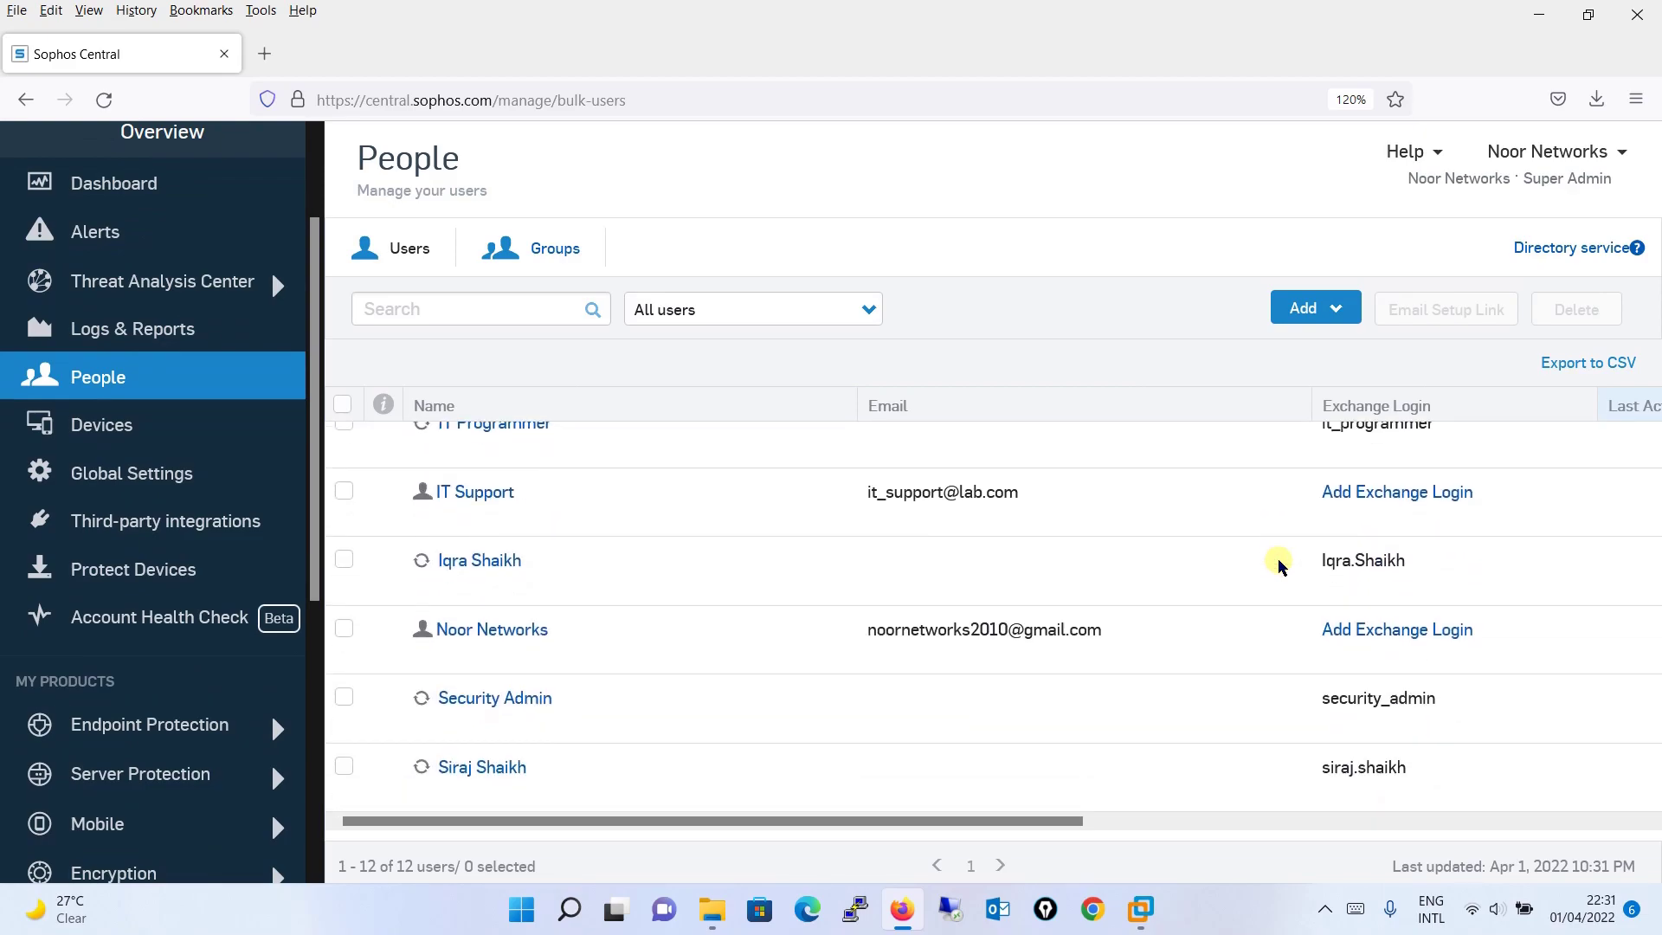
{"action": "scroll", "coordinate": [1279, 564], "scroll_direction": "up", "scroll_amount": 5}
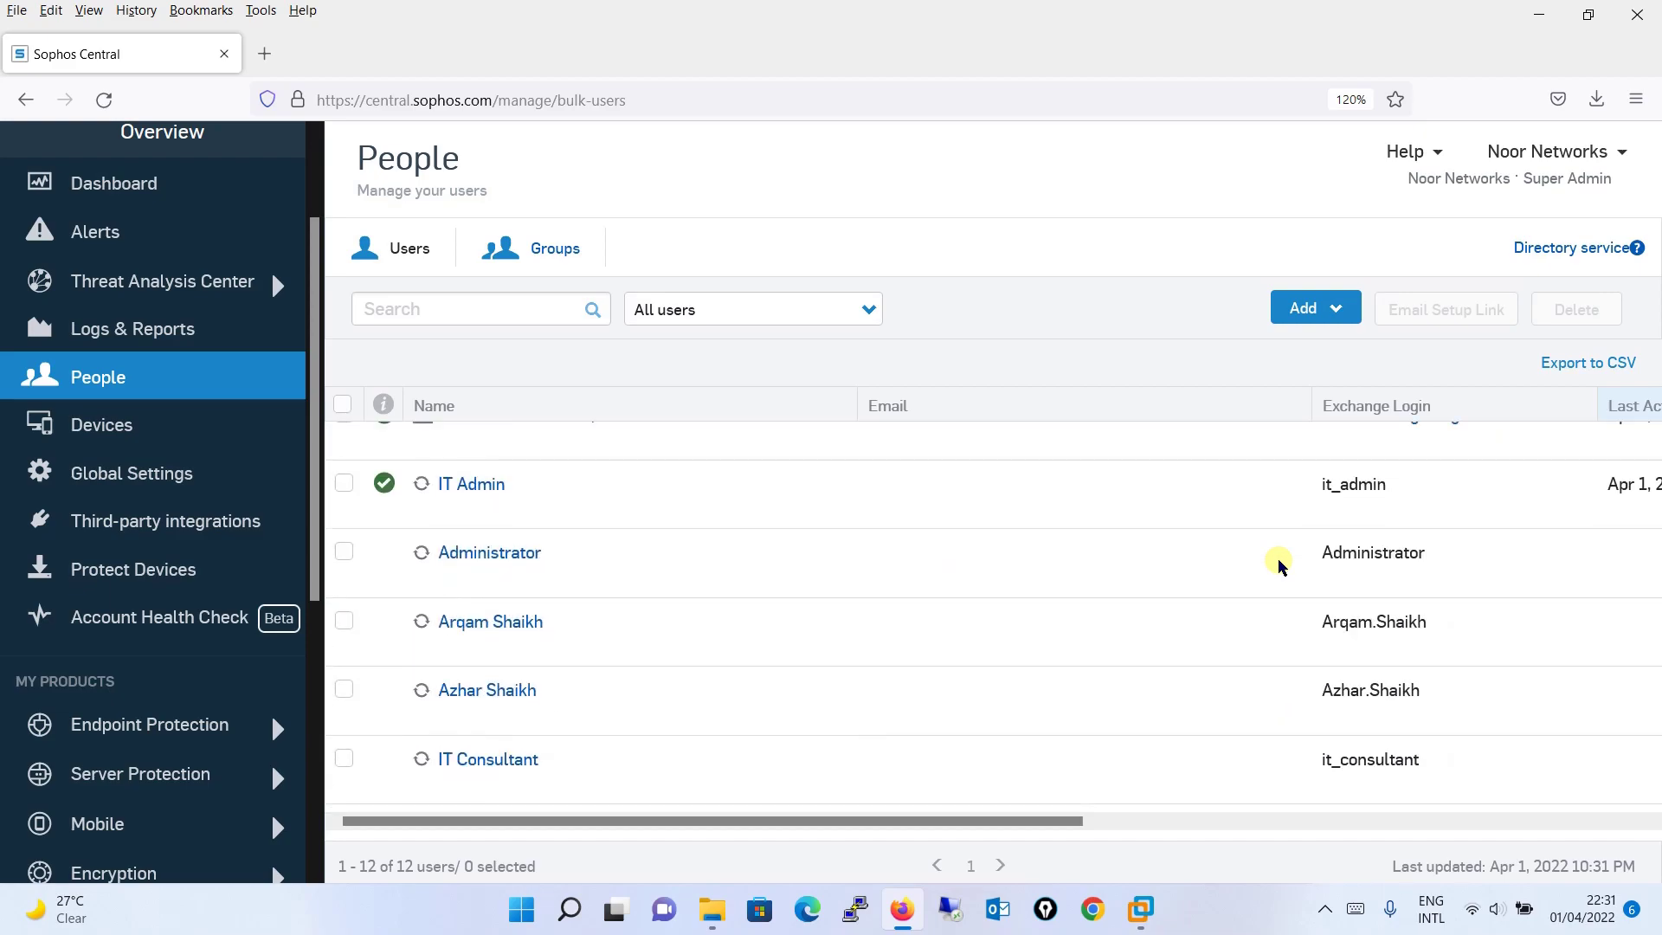
Switch to the AD-Server virtual machine in VMware Workstation, unlock it with the administrator password and dismiss the Shutdown Event Tracker.
{"action": "mouse_move", "coordinate": [1160, 922]}
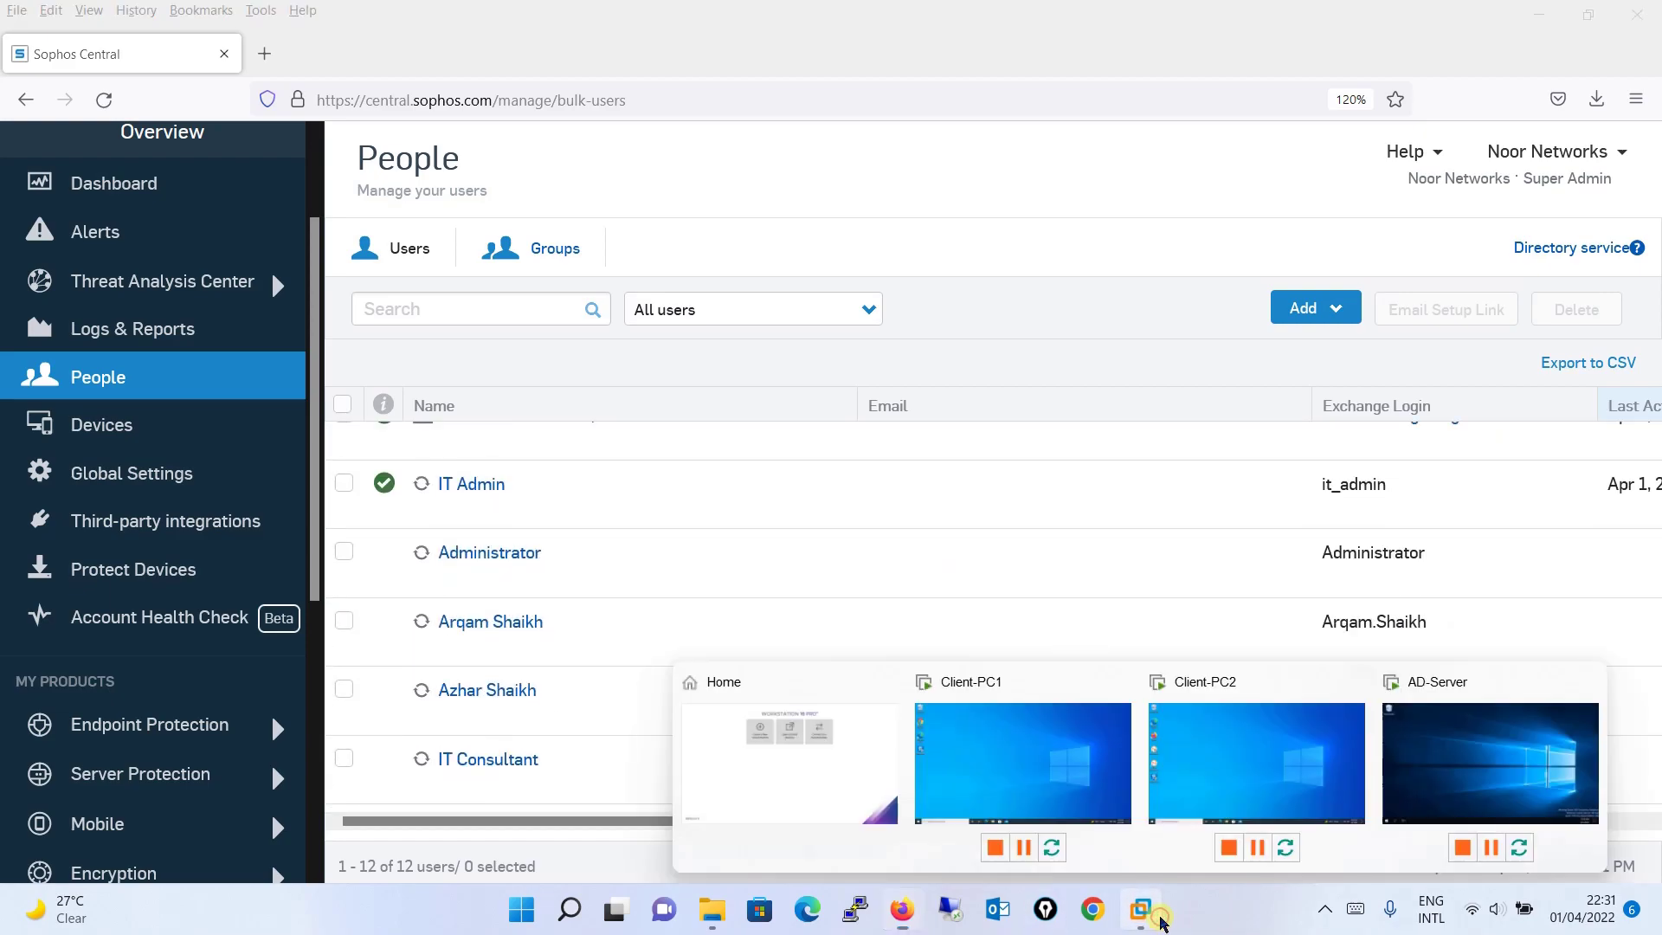
{"action": "left_click", "coordinate": [1490, 753]}
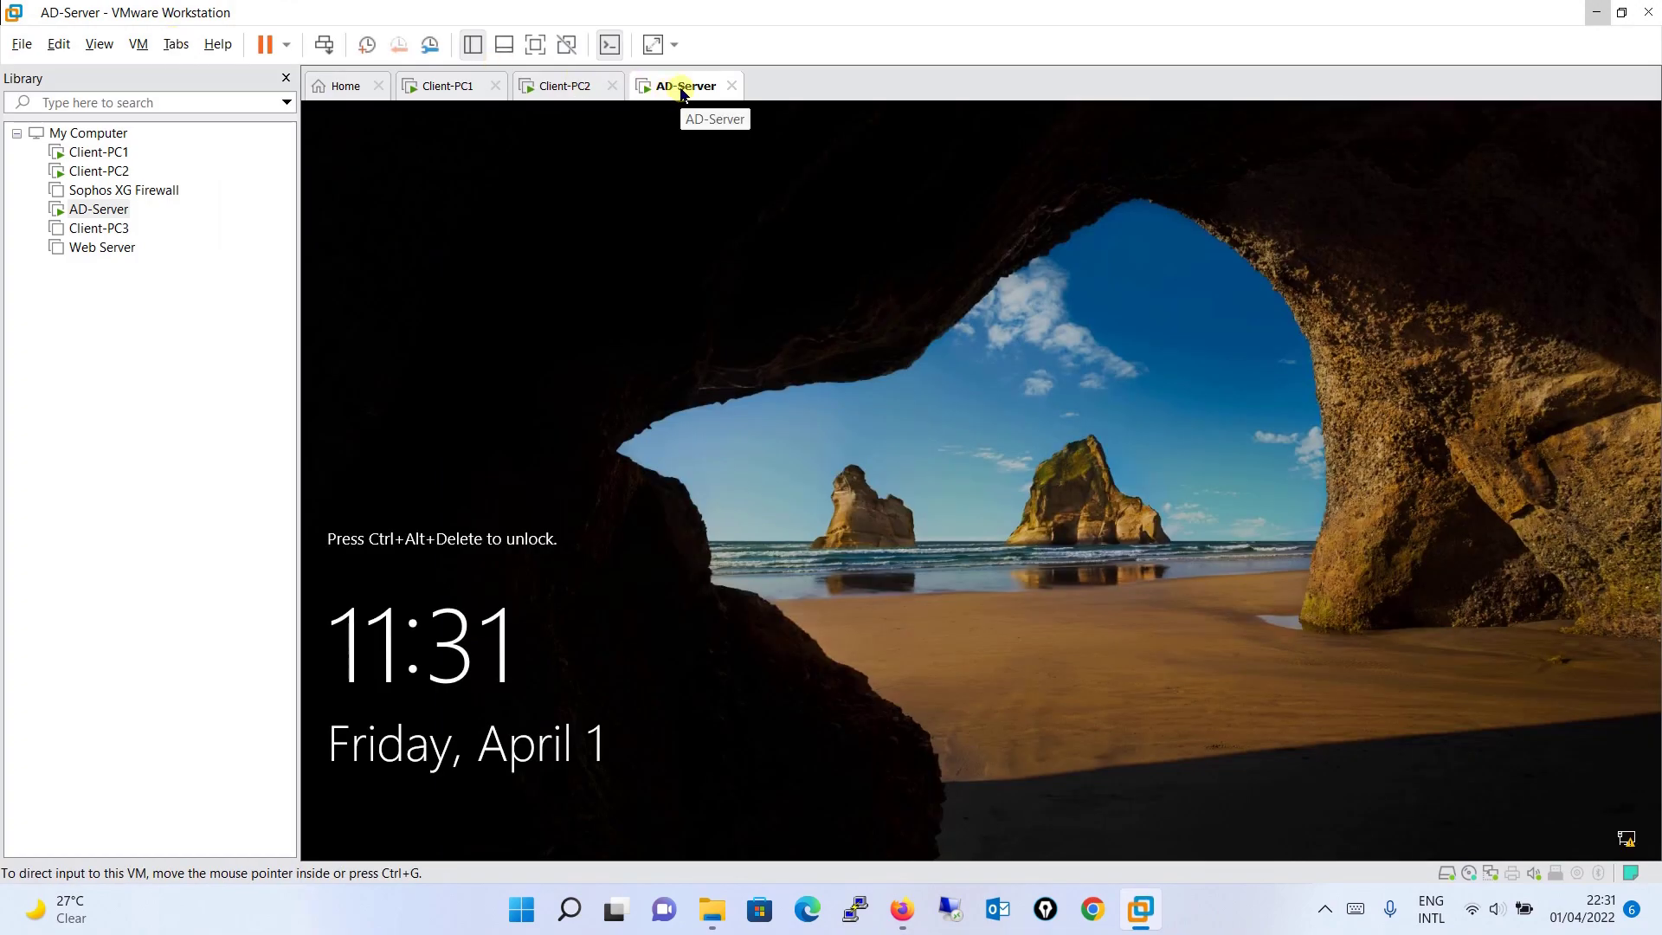
{"action": "right_click", "coordinate": [683, 94]}
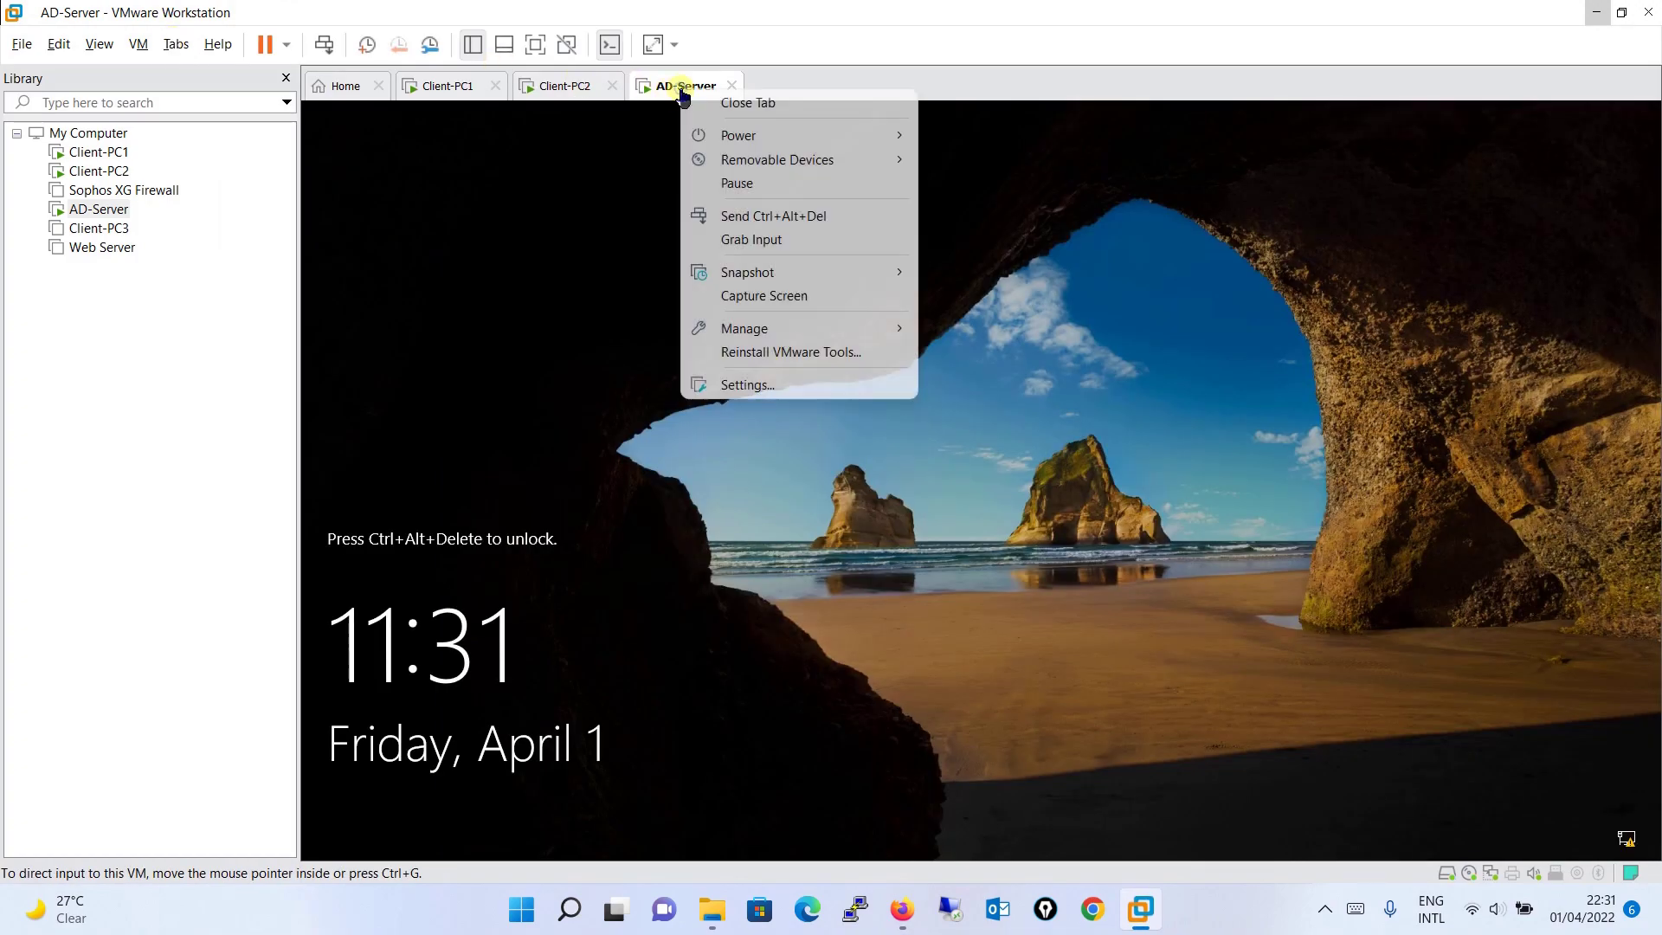
{"action": "left_click", "coordinate": [823, 223]}
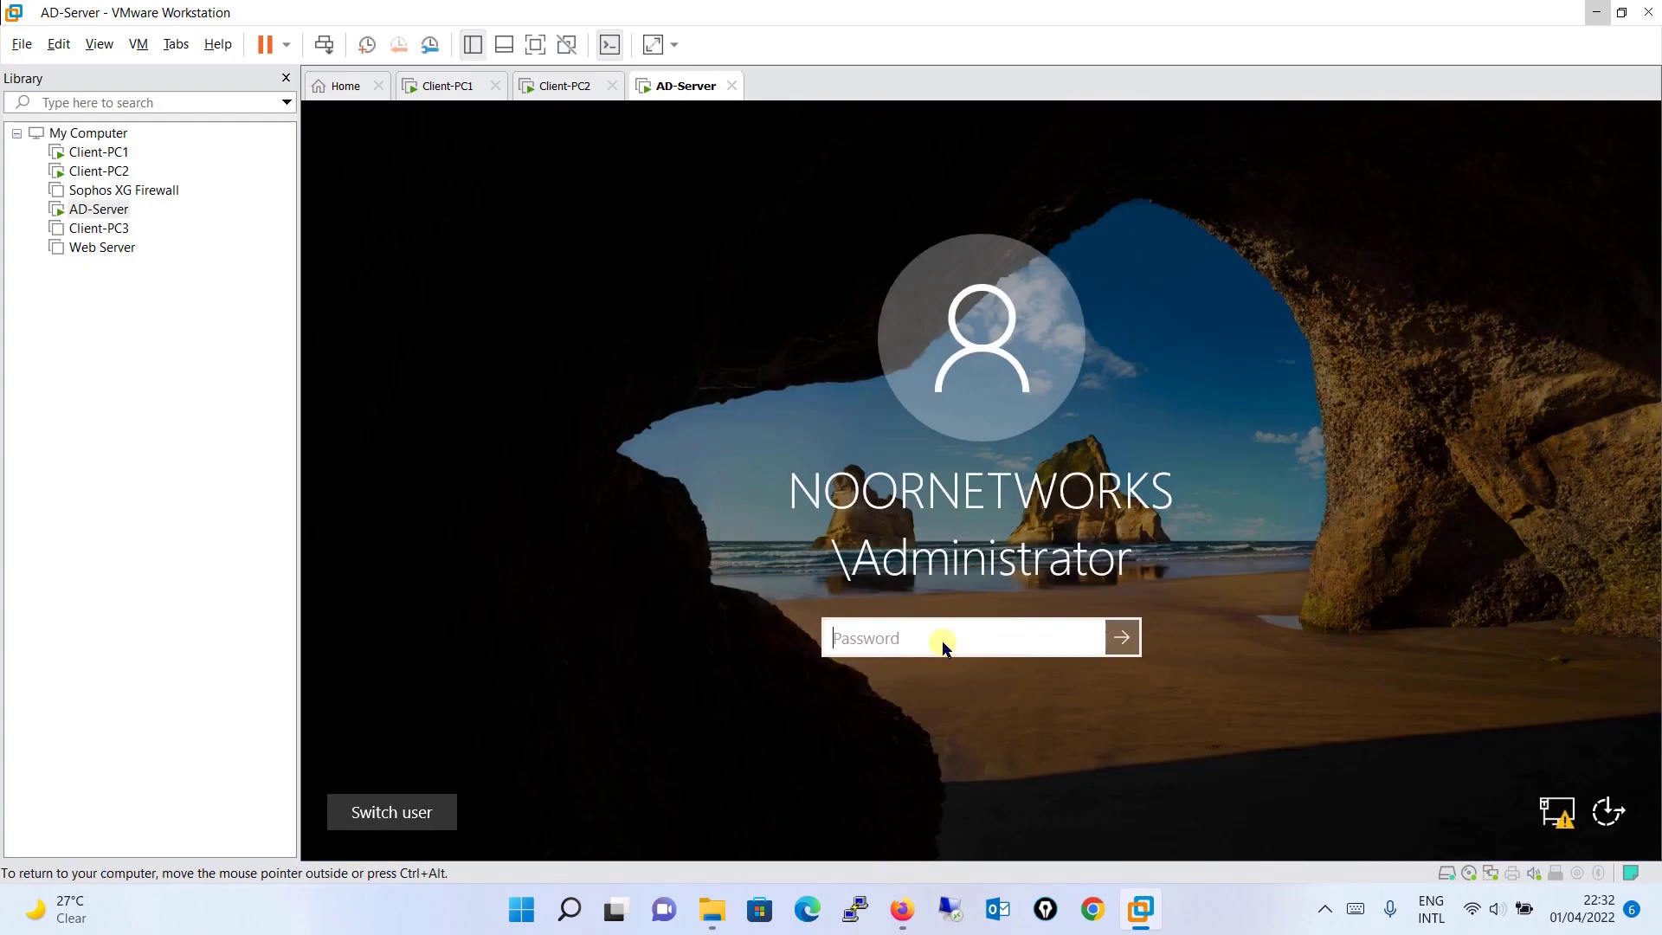
{"action": "type", "text": "**********"}
{"action": "key", "text": "Return"}
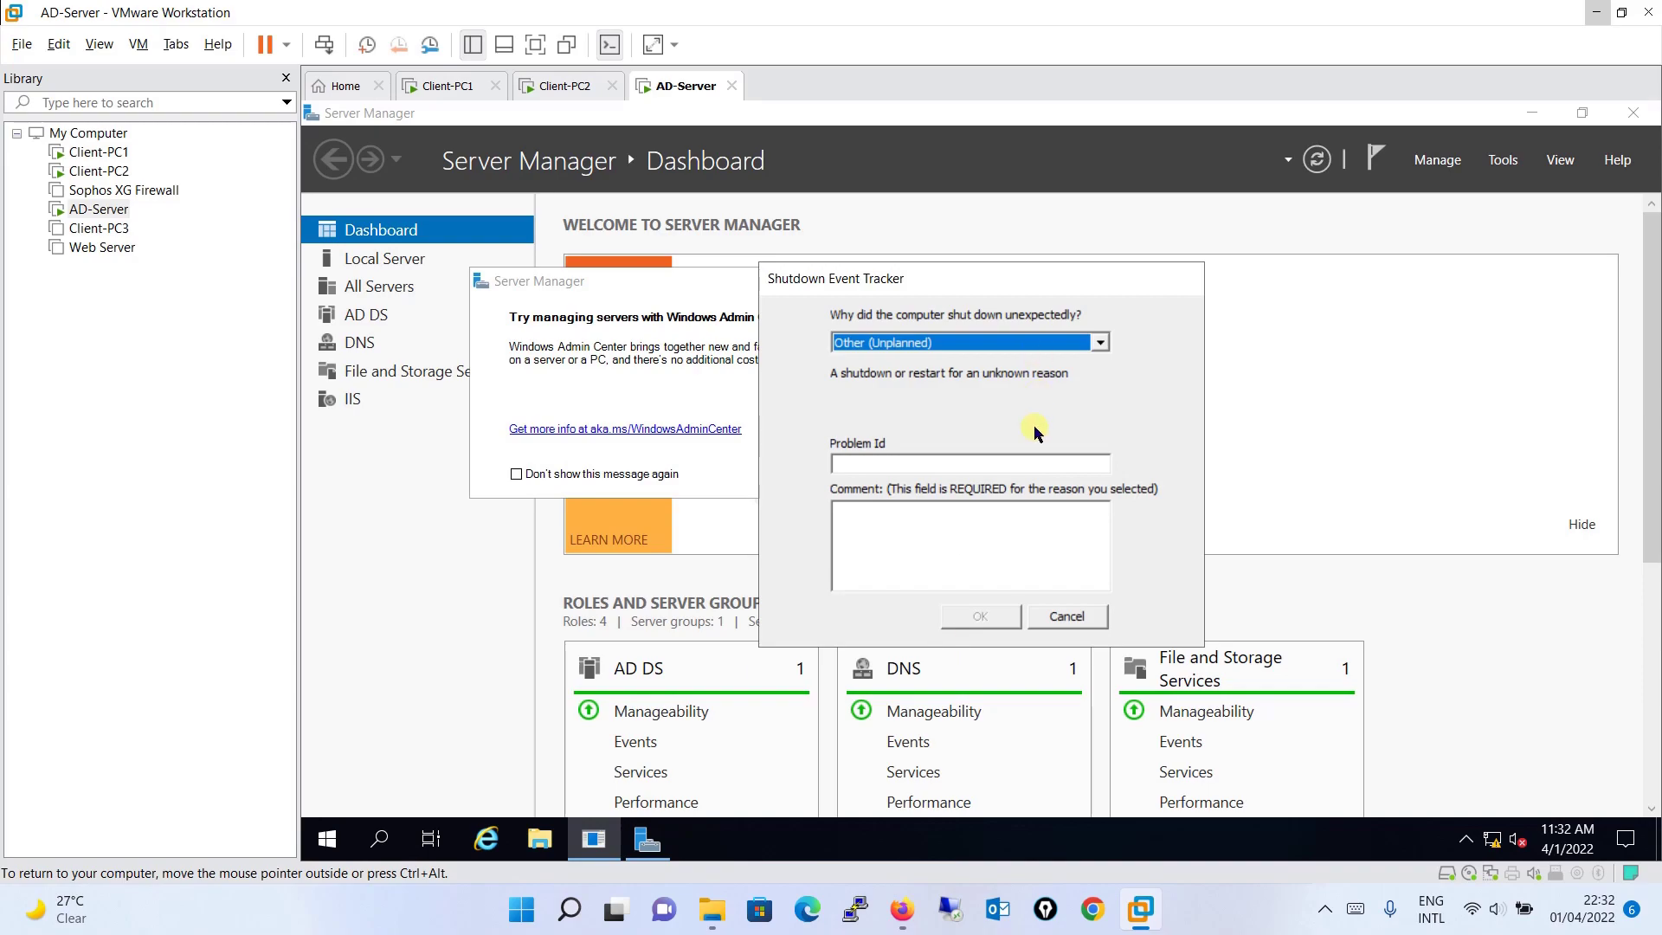
{"action": "left_click", "coordinate": [1054, 616]}
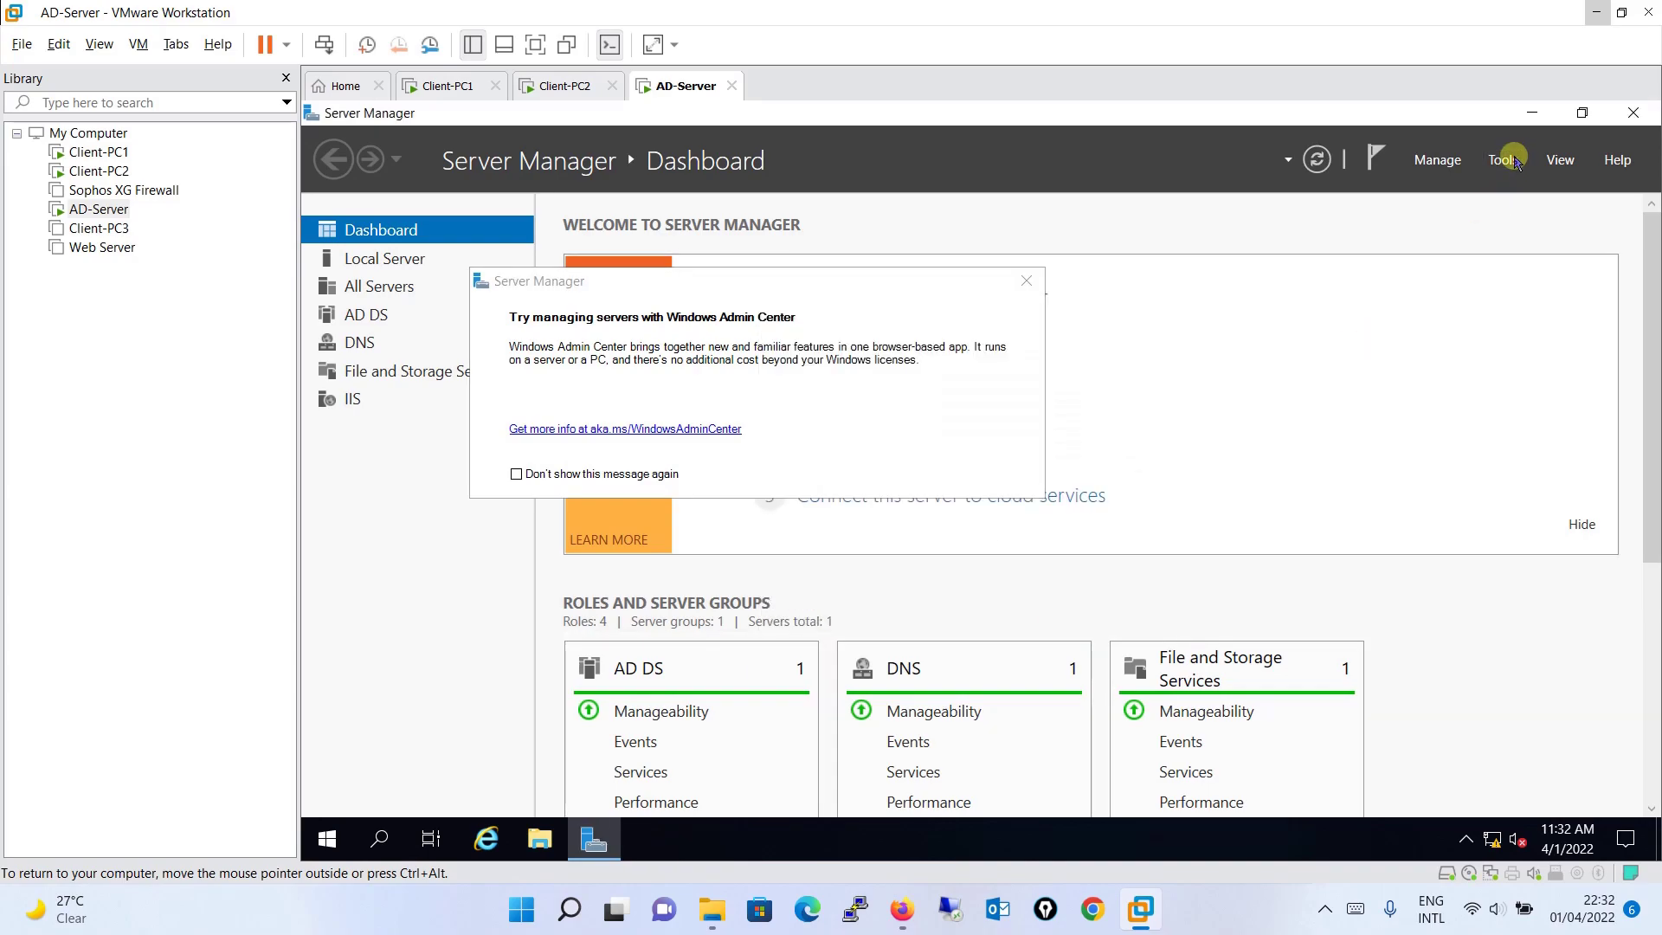
Open Active Directory Users and Computers and examine the accounts in Users and in the IT and Management units of Noor Networks.
{"action": "left_click", "coordinate": [1503, 160]}
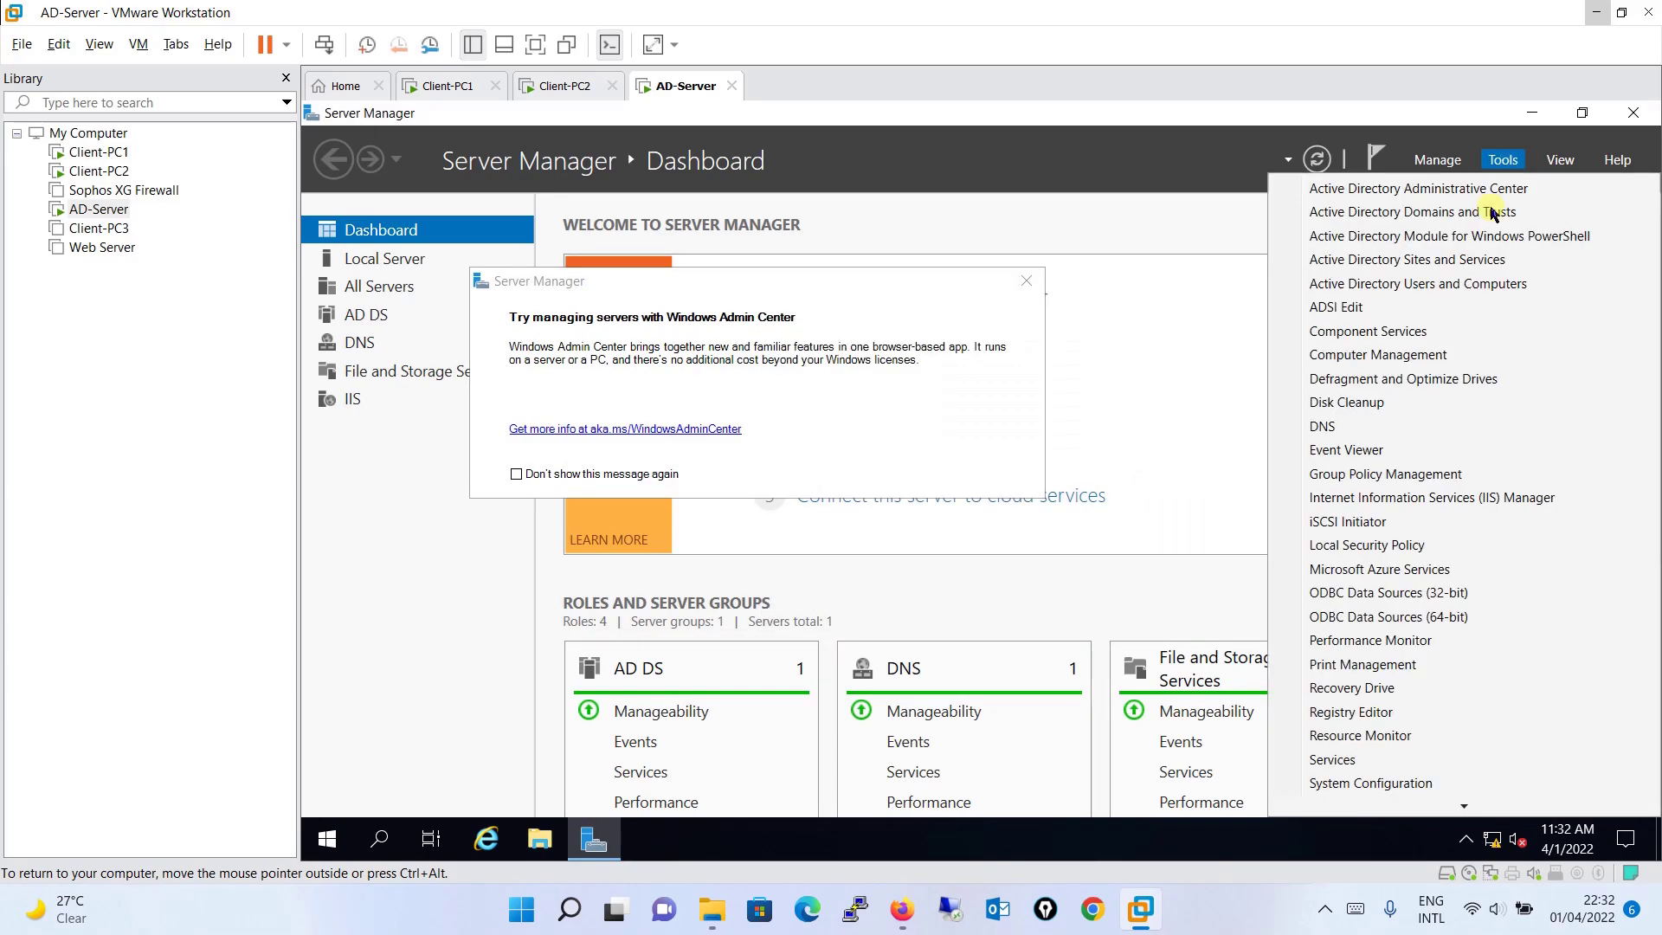
{"action": "left_click", "coordinate": [1469, 286]}
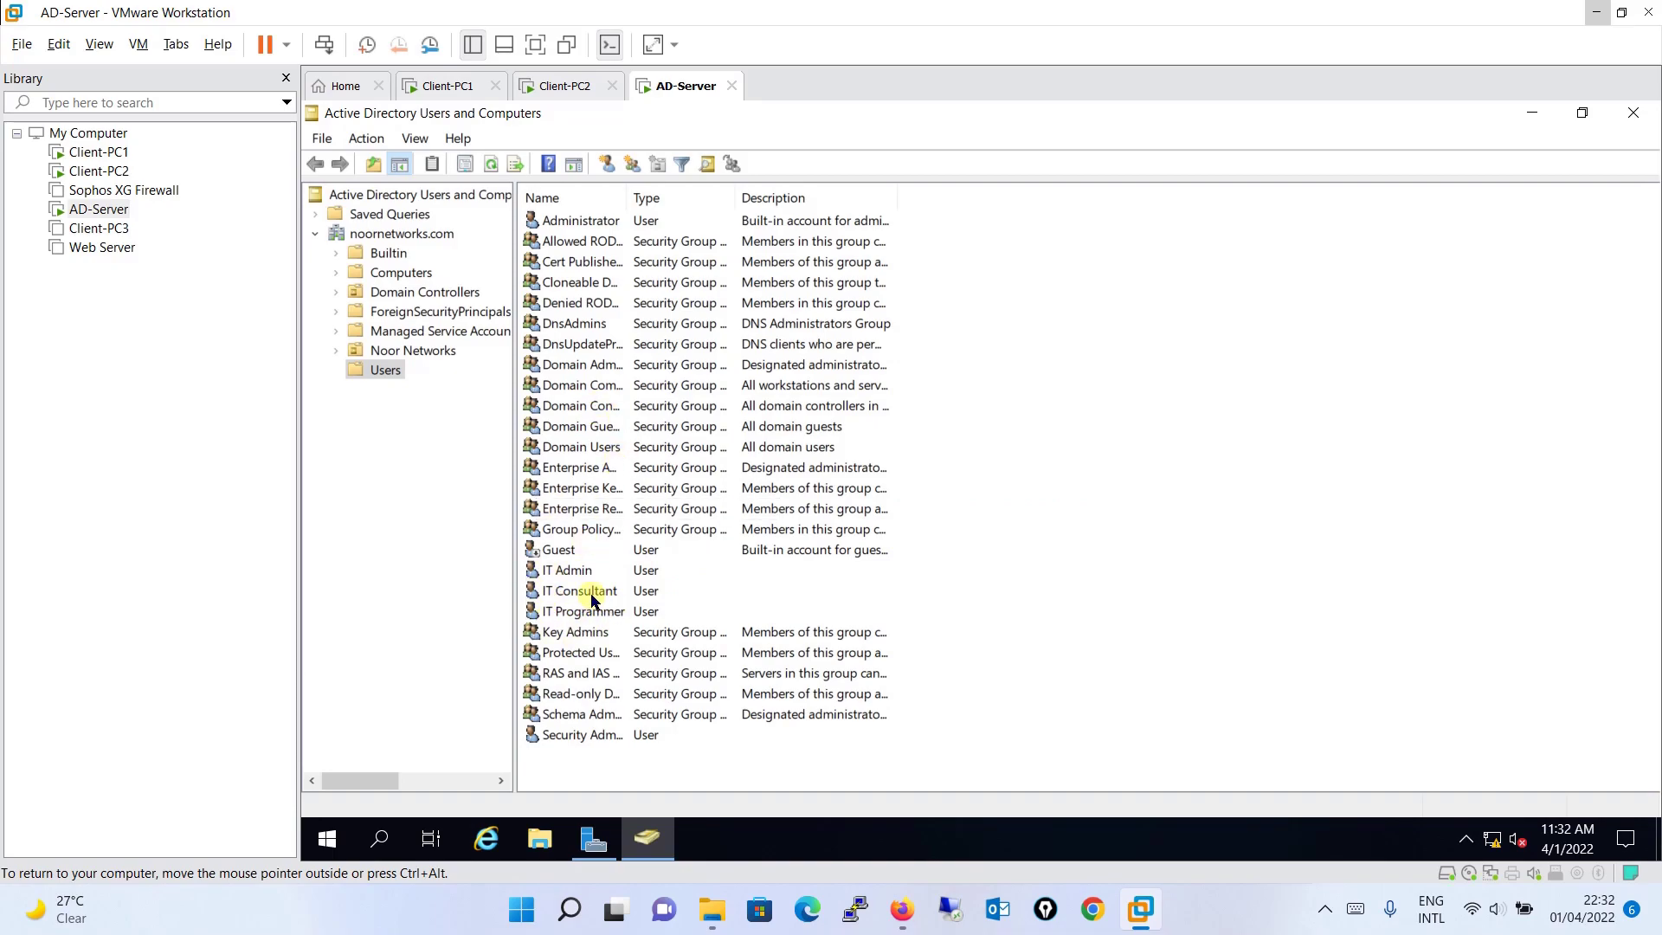
{"action": "left_click", "coordinate": [410, 351]}
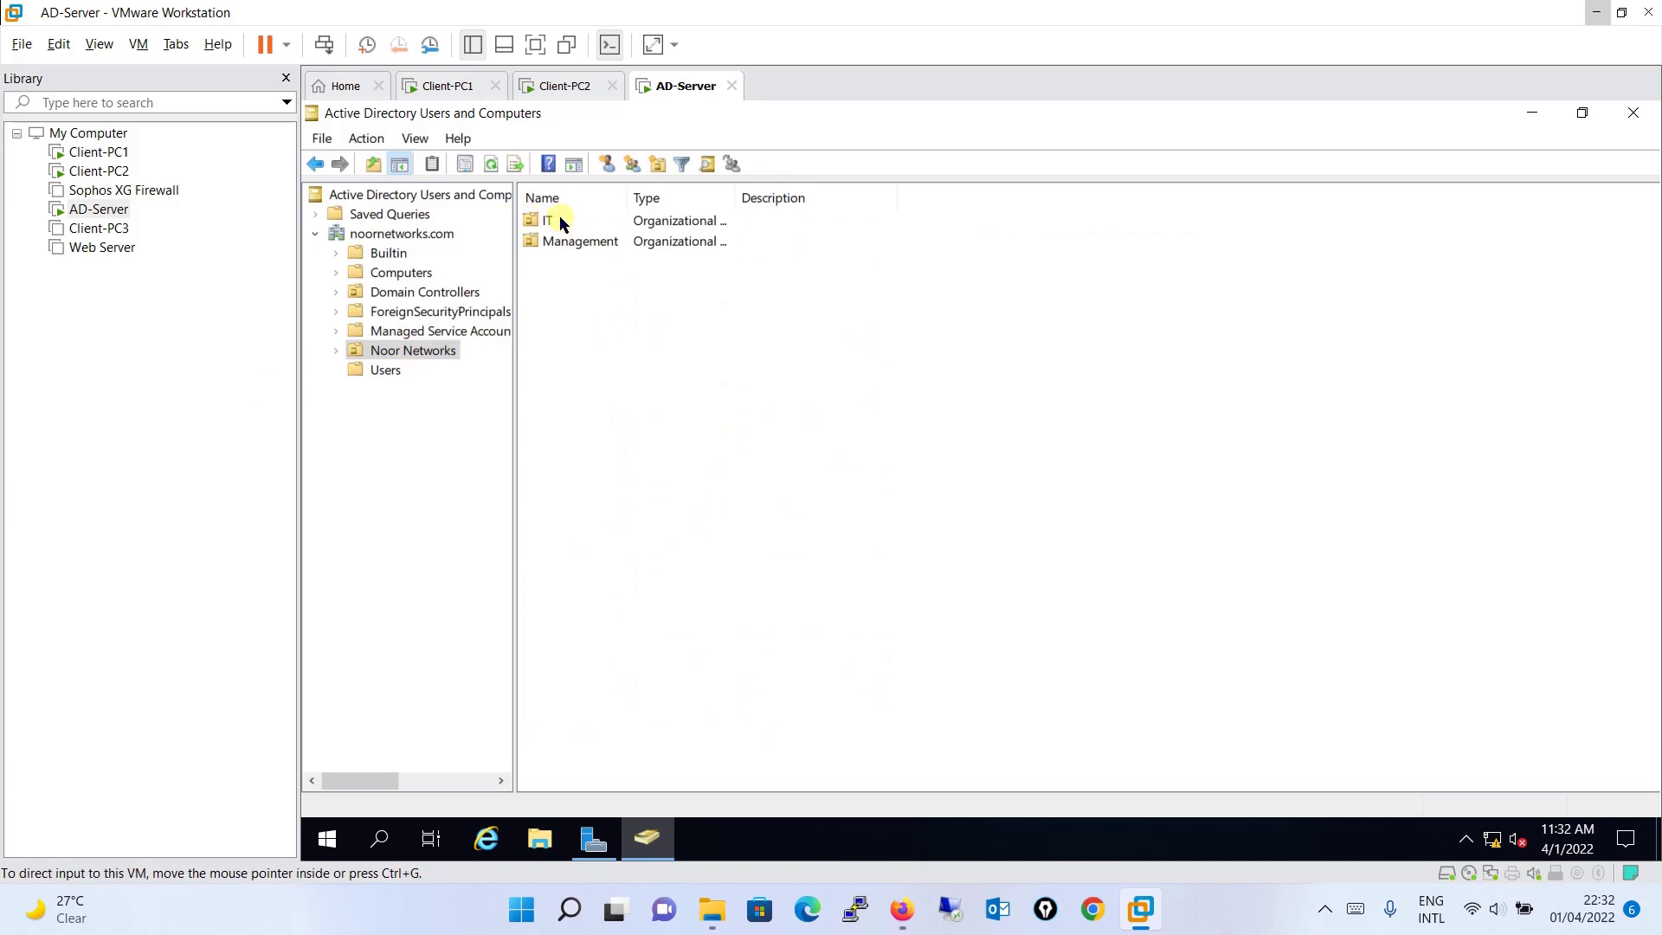
{"action": "left_click", "coordinate": [561, 224]}
{"action": "double_click", "coordinate": [562, 223]}
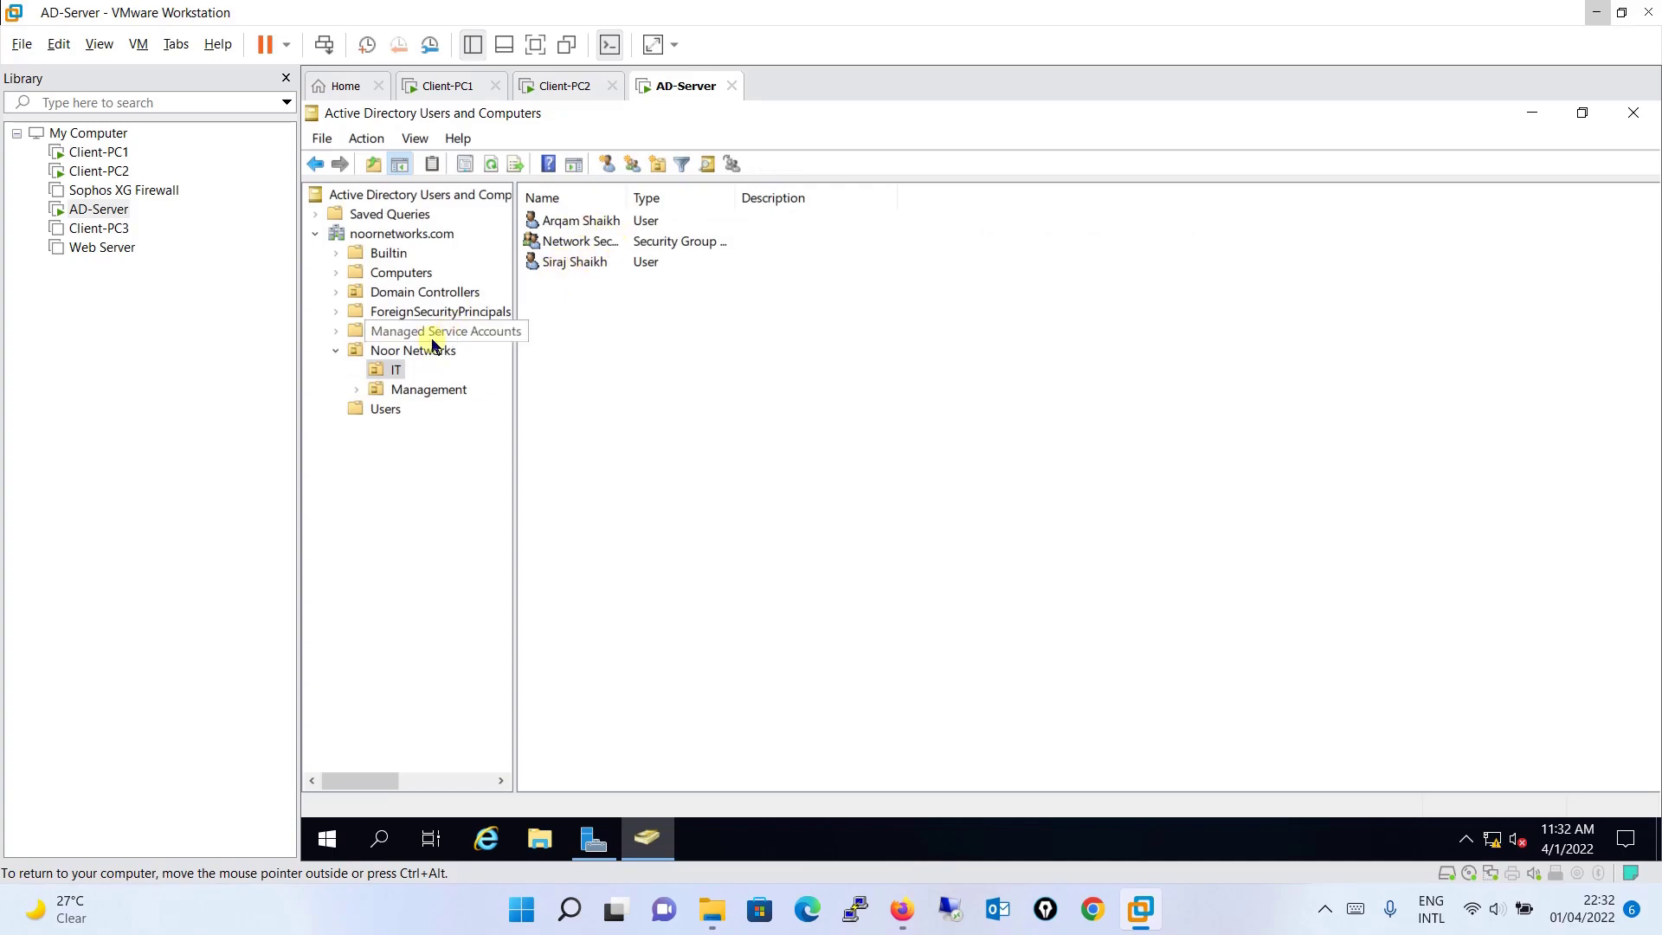
{"action": "left_click", "coordinate": [404, 389]}
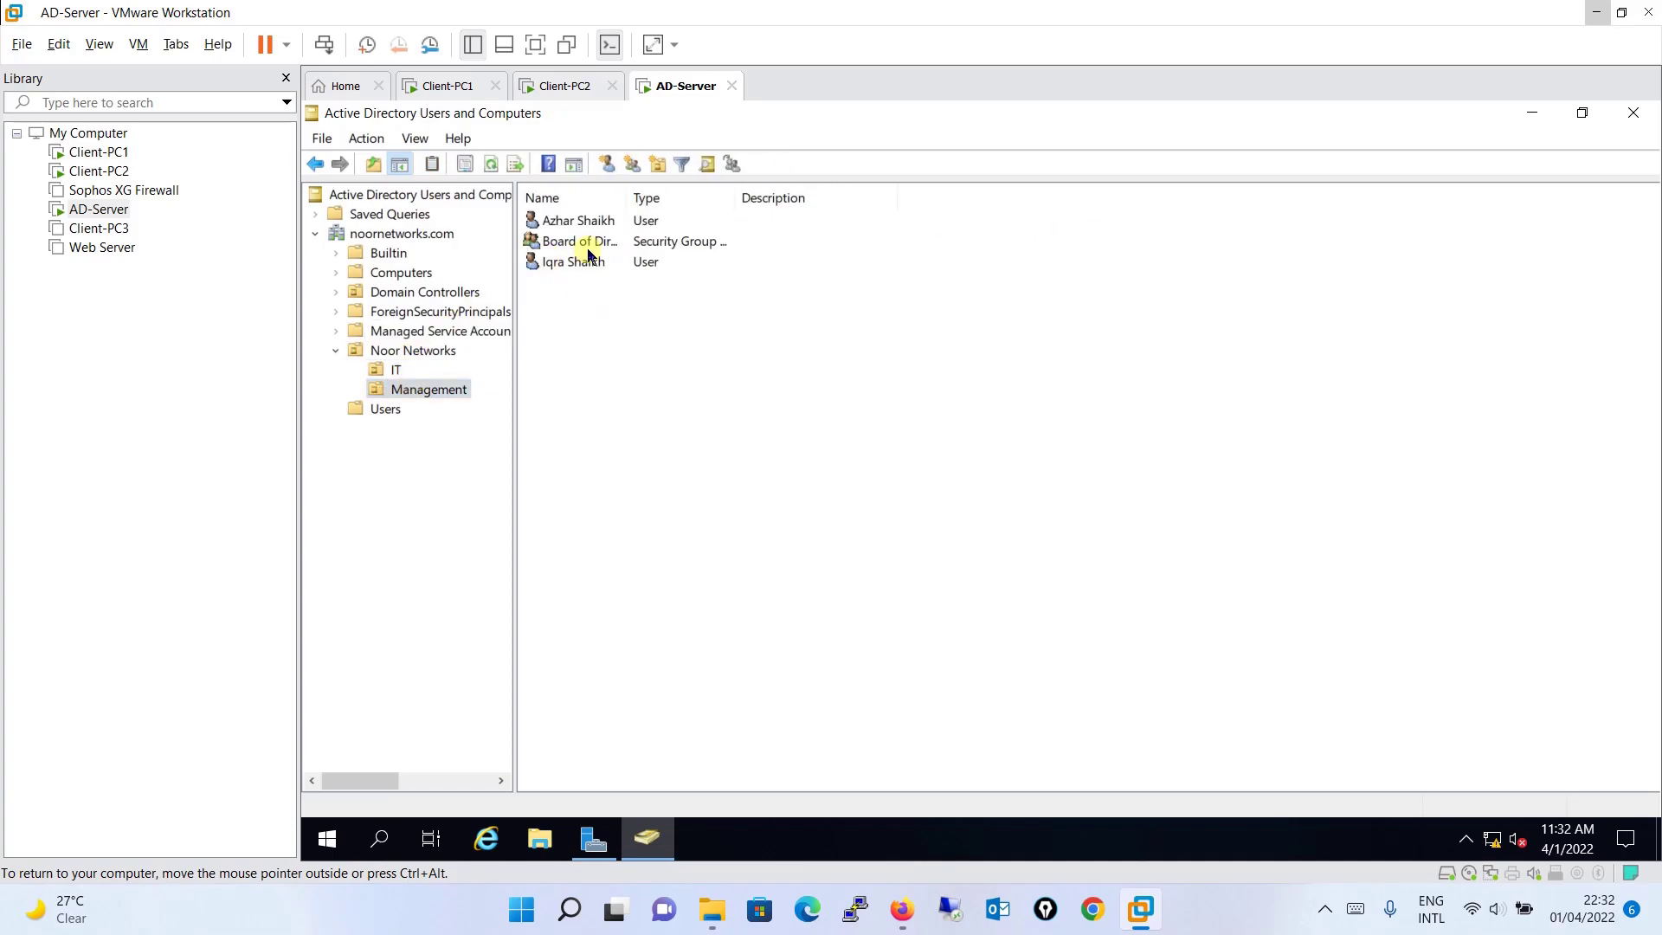
Return to Sophos Central in the browser and examine the list of people groups synchronized from Active Directory.
{"action": "left_click", "coordinate": [1595, 16]}
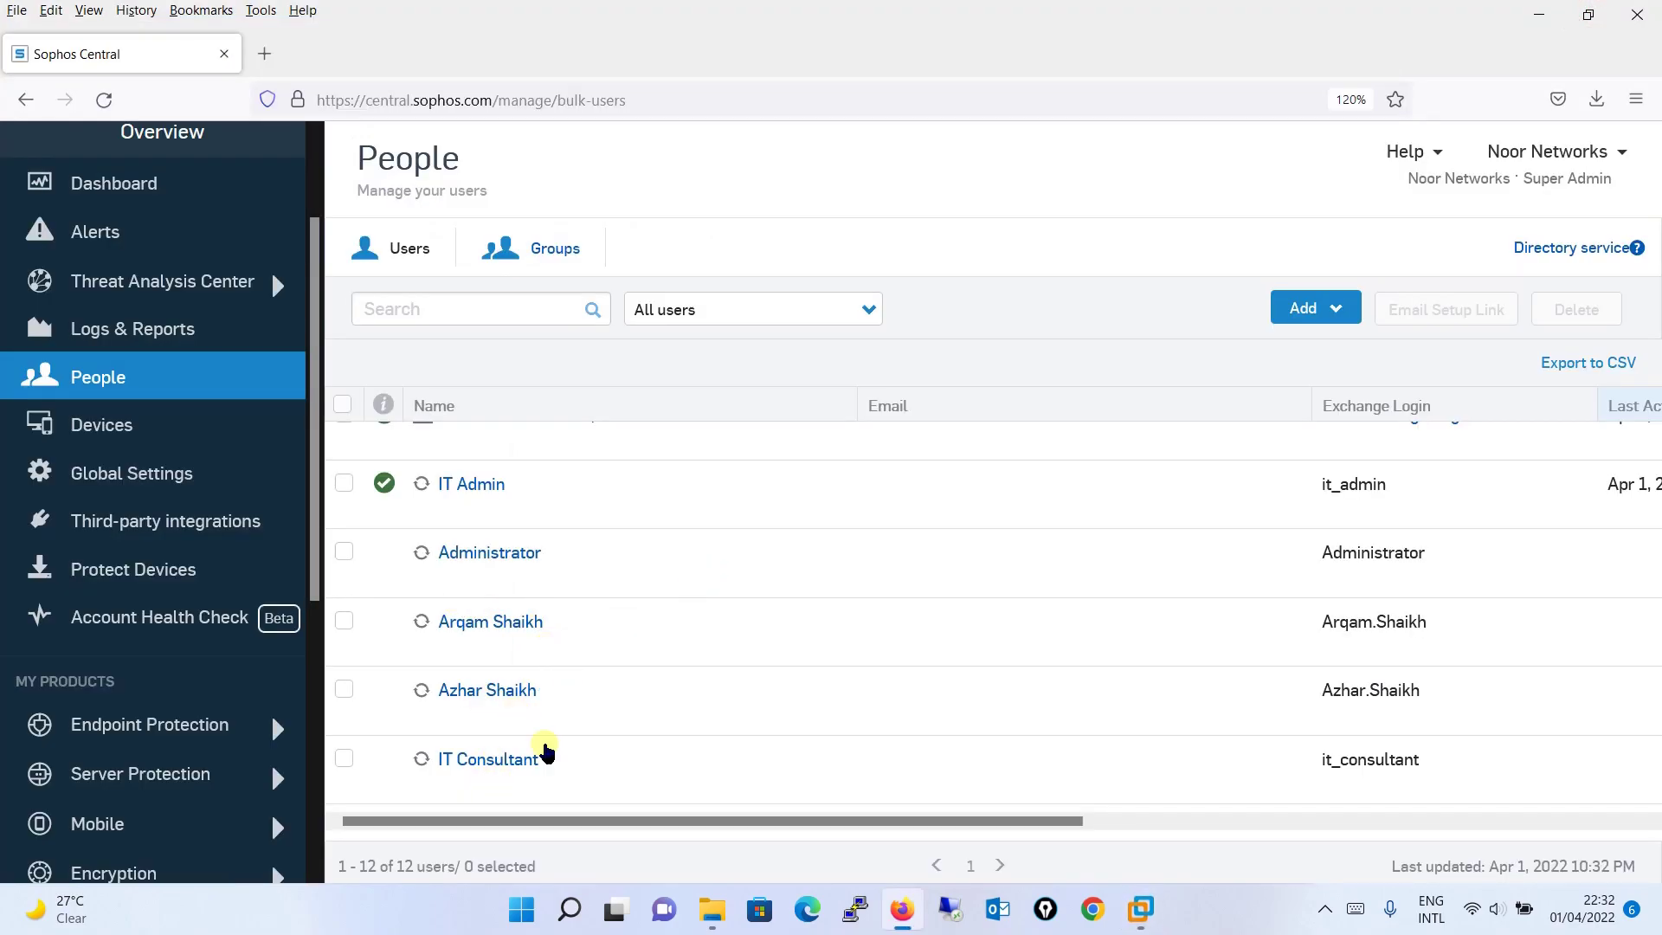
{"action": "left_click", "coordinate": [535, 260]}
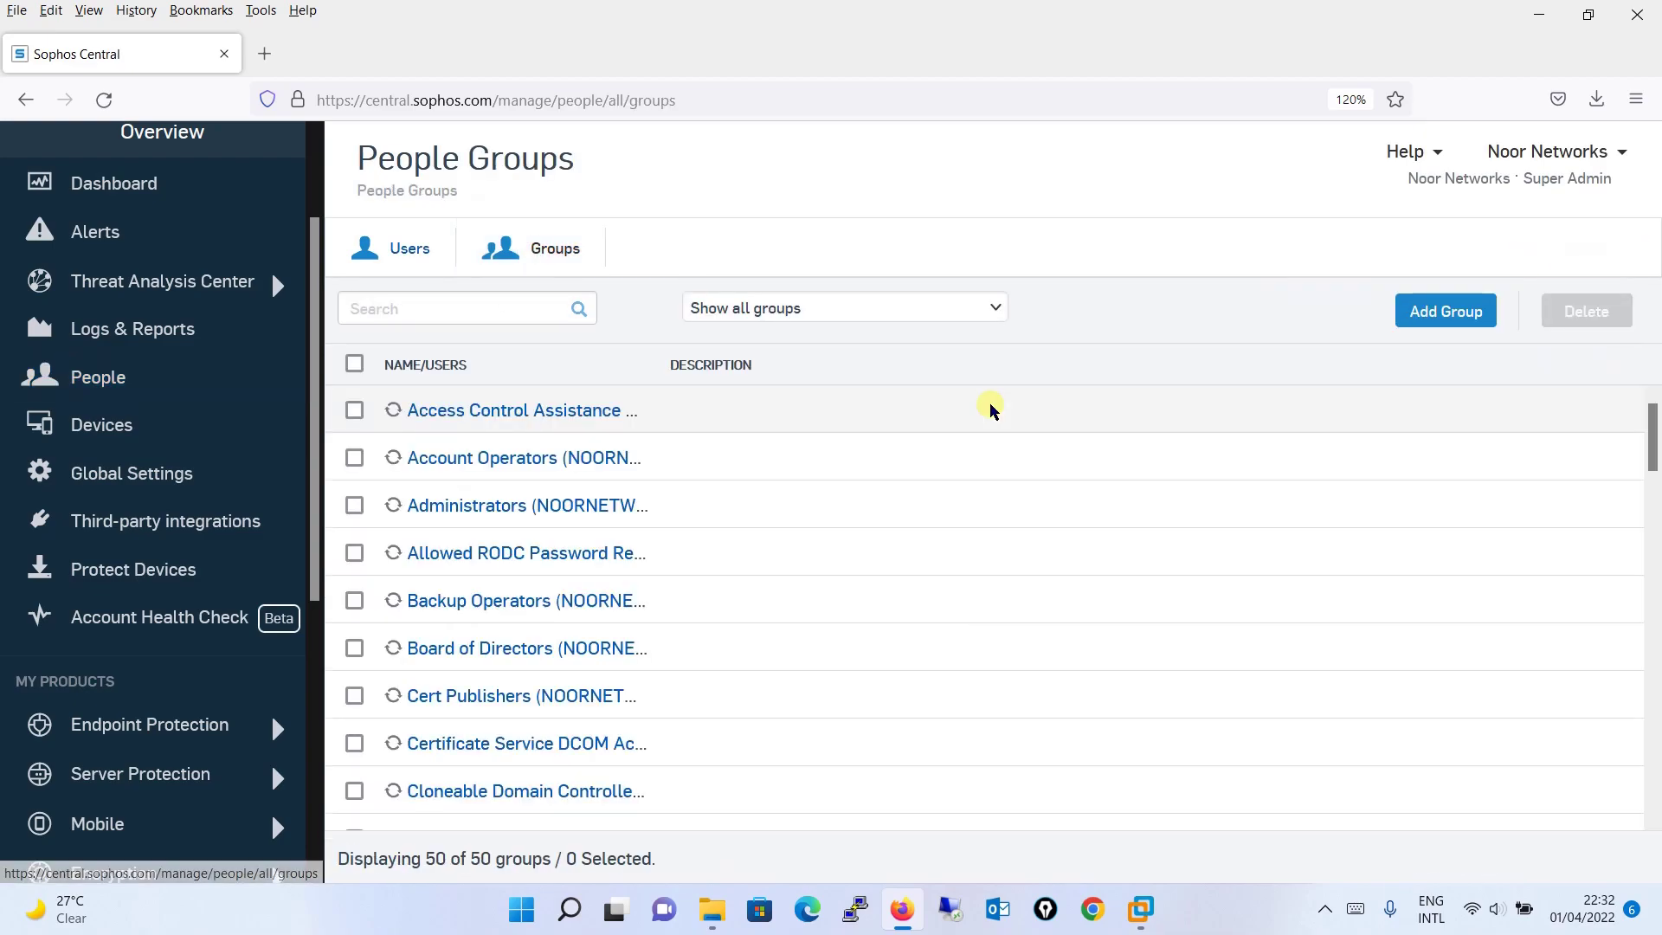
{"action": "scroll", "coordinate": [1651, 433], "scroll_direction": "down", "scroll_amount": 1}
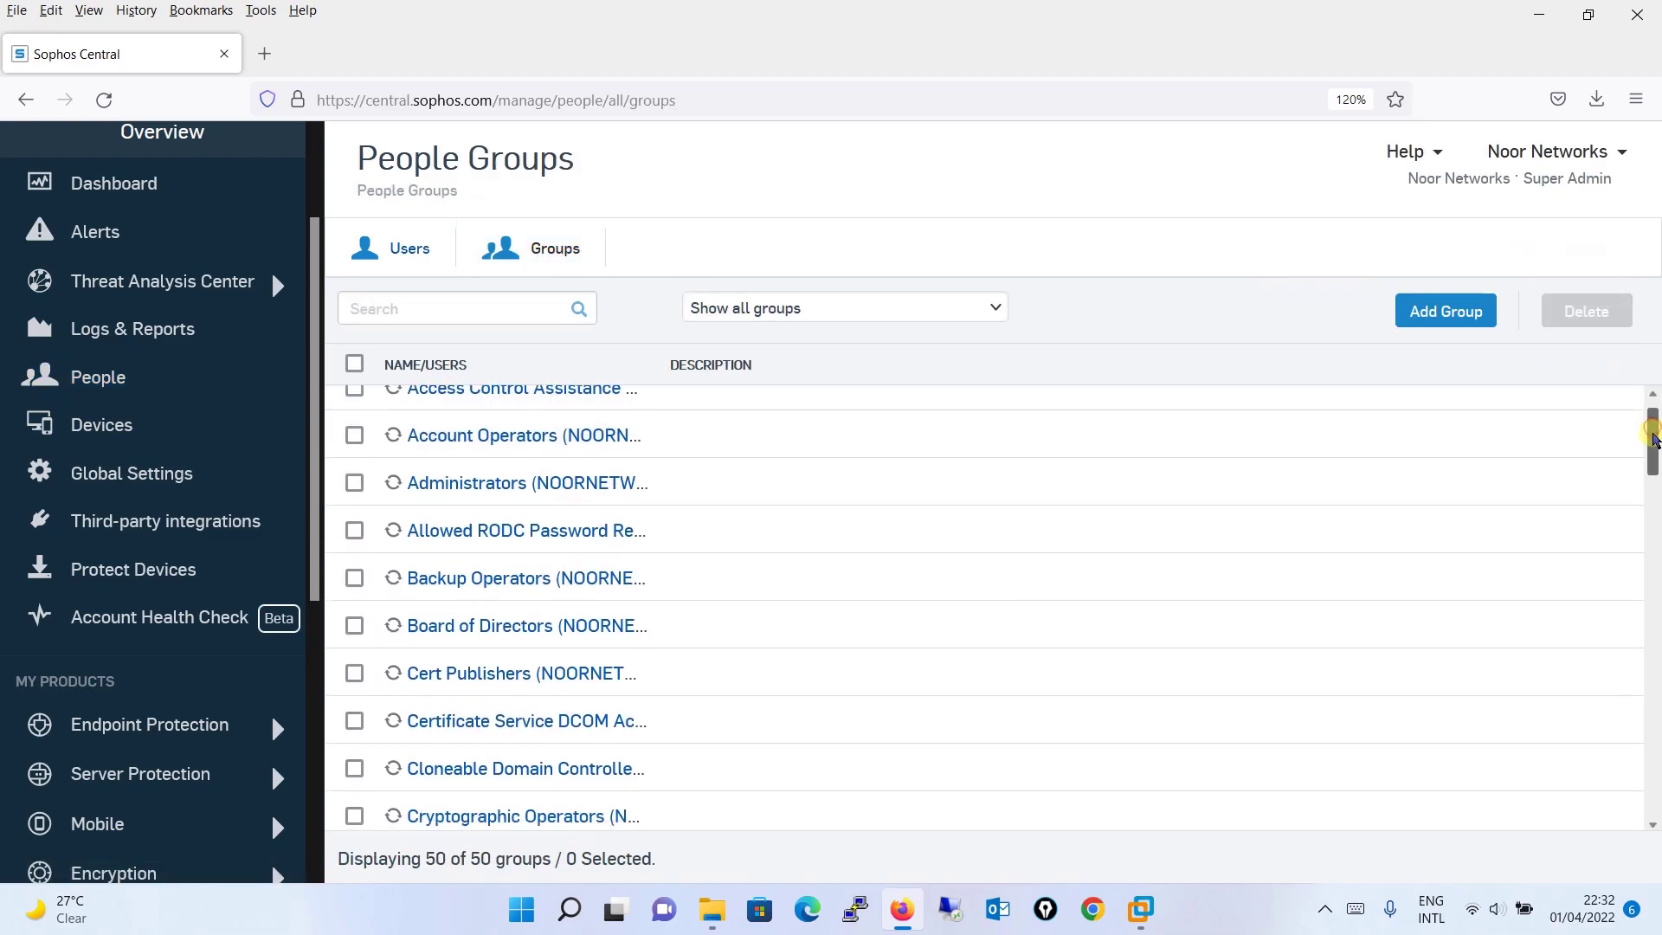
{"action": "scroll", "coordinate": [1652, 445], "scroll_direction": "up", "scroll_amount": 2}
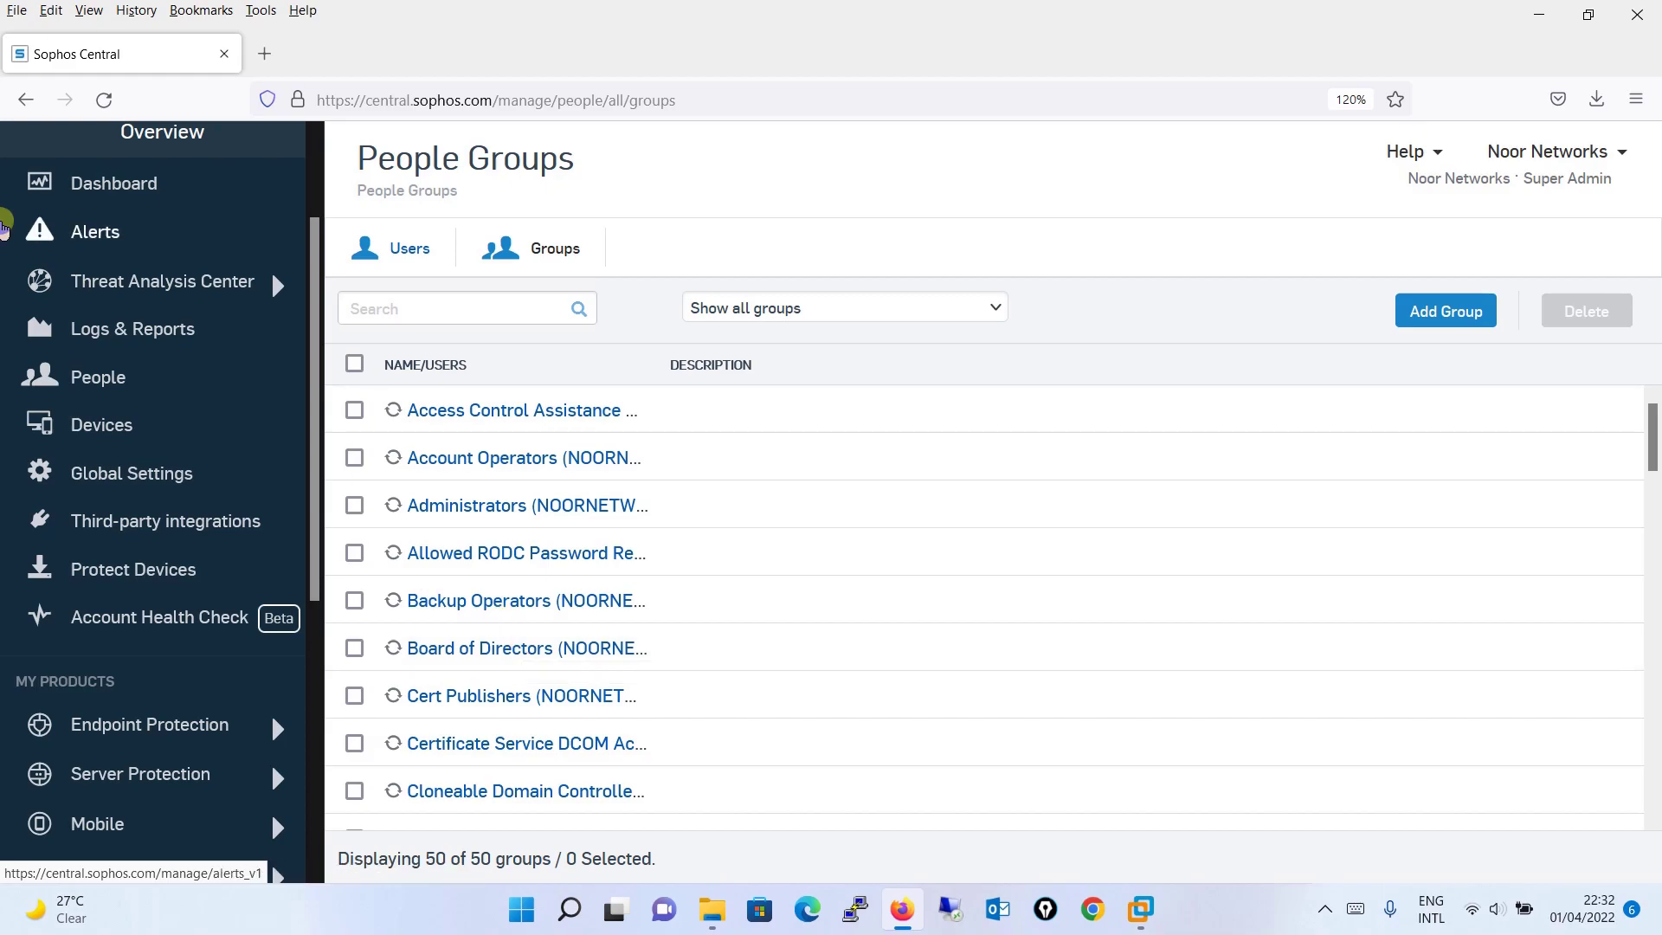
Open the API for AD Sync credential summary from API Credentials Management in the global settings.
{"action": "left_click", "coordinate": [122, 475]}
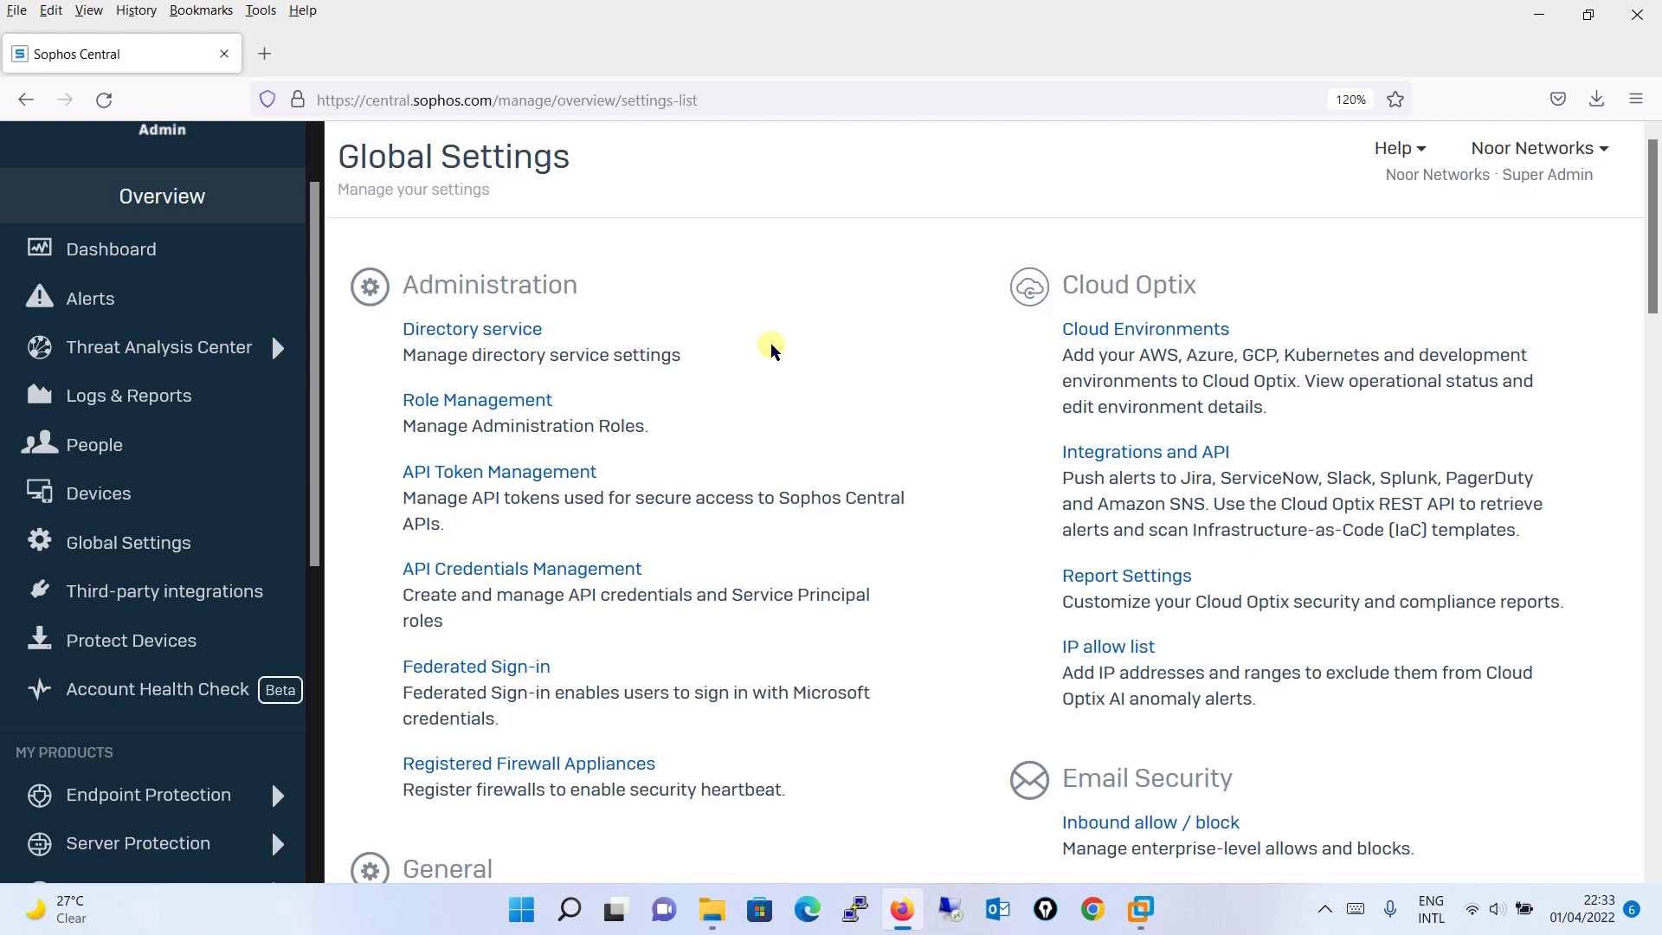
{"action": "left_click", "coordinate": [519, 569]}
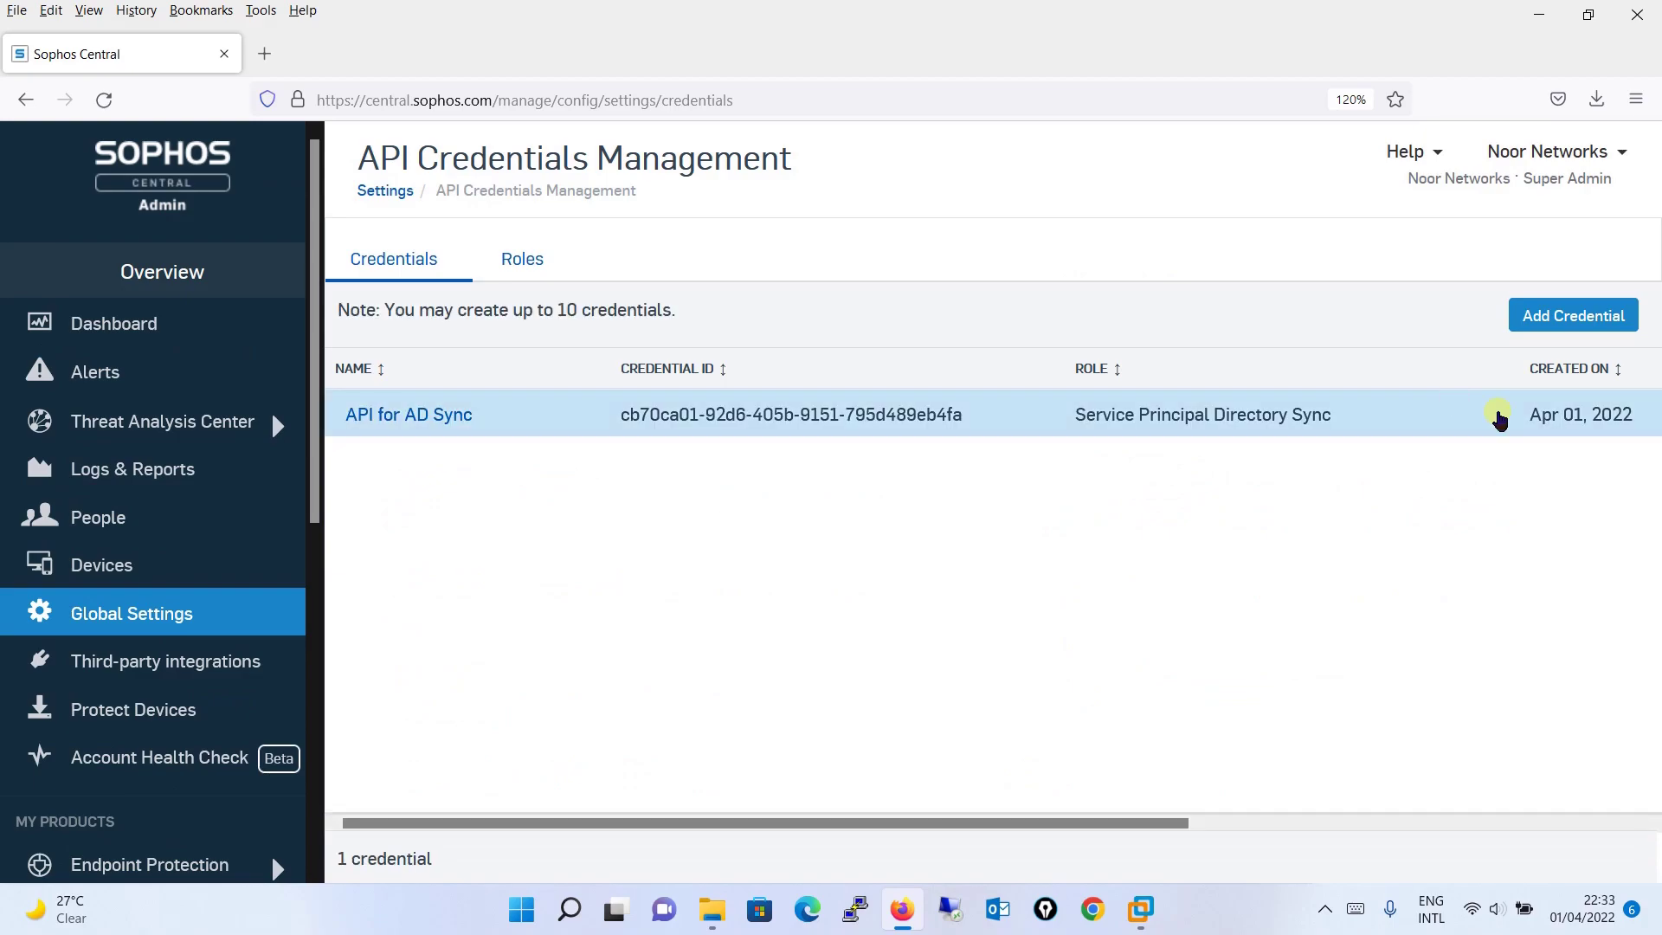
{"action": "left_click", "coordinate": [464, 416]}
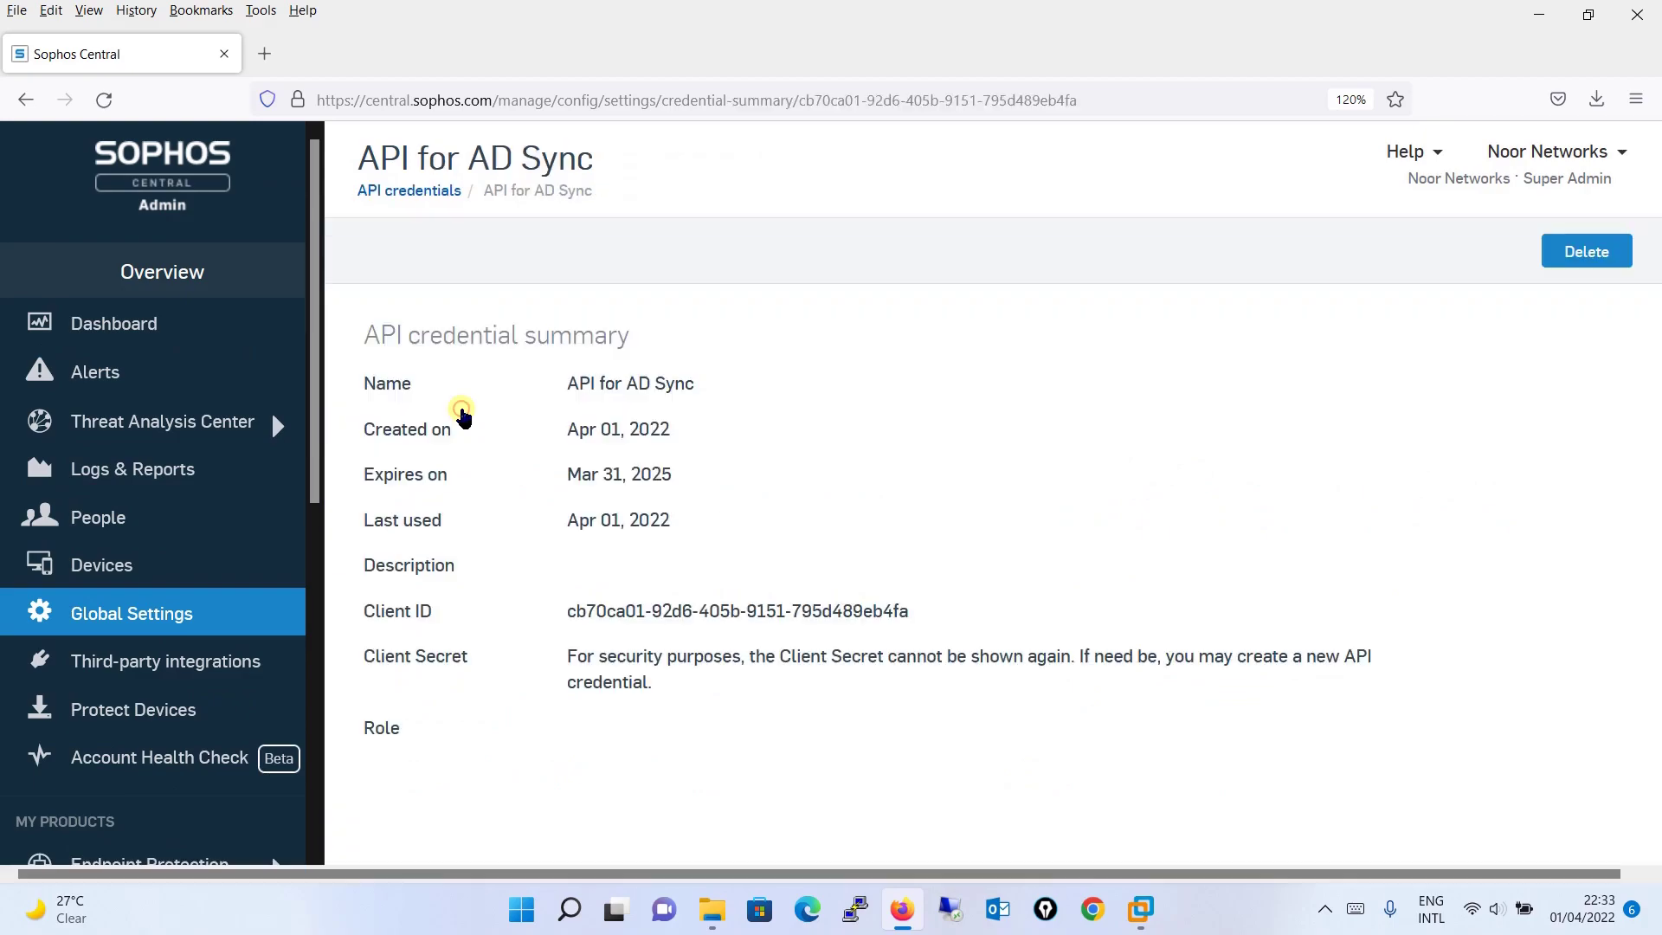